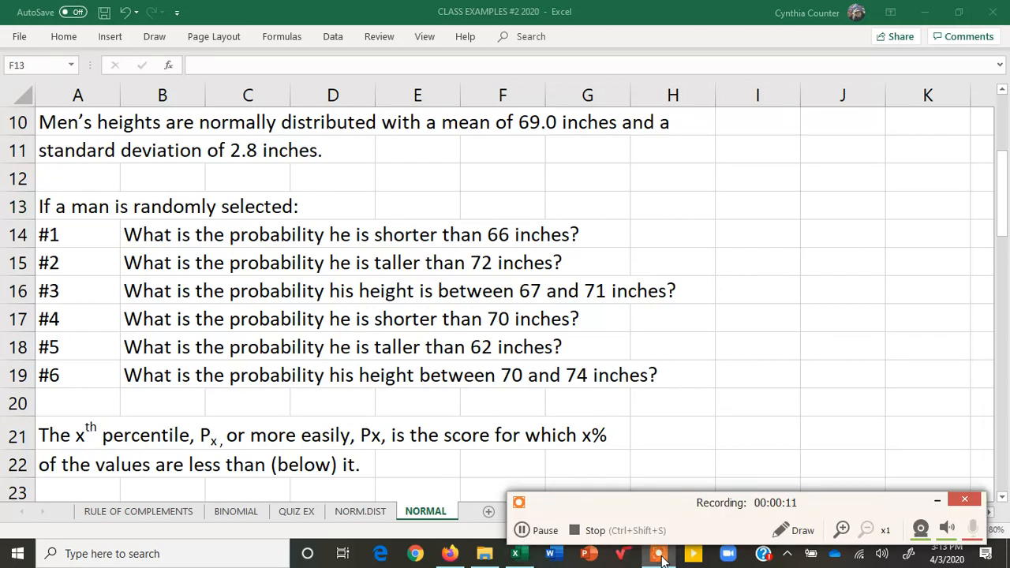
Underline the heights, normal distribution, mean of 69.0 and standard deviation of 2.8 inches in the problem statement with the drawing tool
left_click(795, 527)
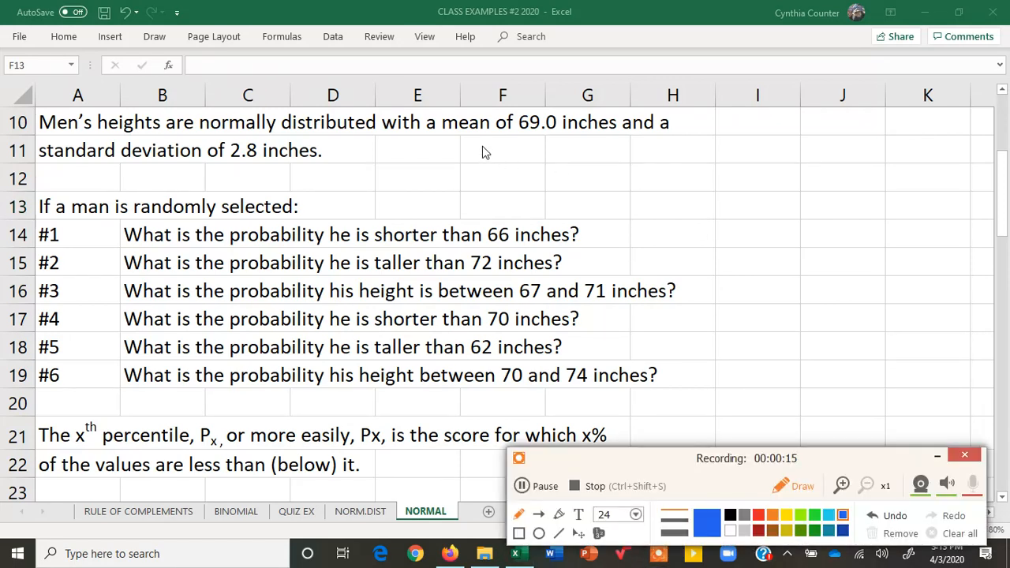
left_click_drag(40, 136, 376, 138)
left_click_drag(501, 137, 565, 138)
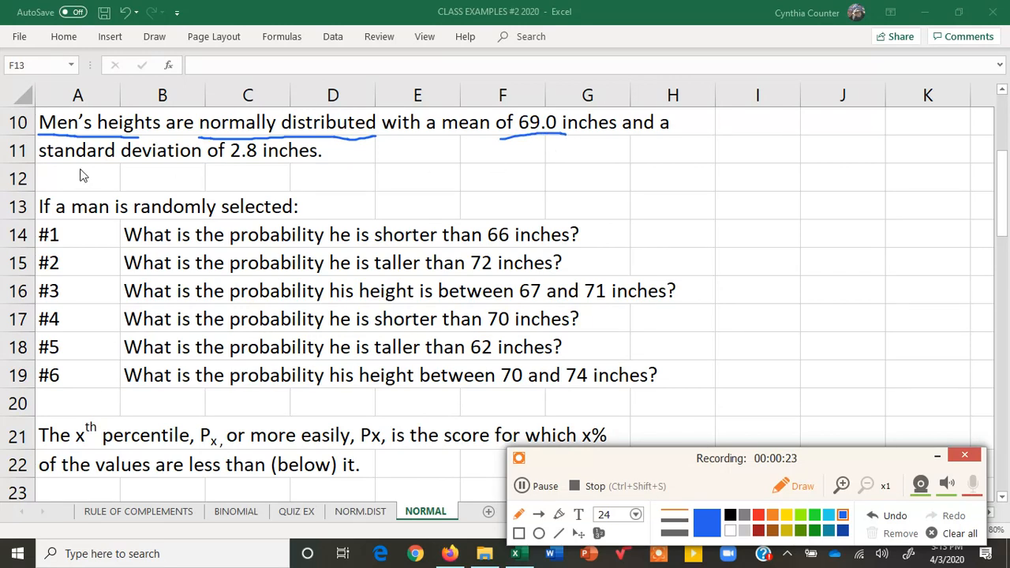
left_click_drag(49, 164, 291, 165)
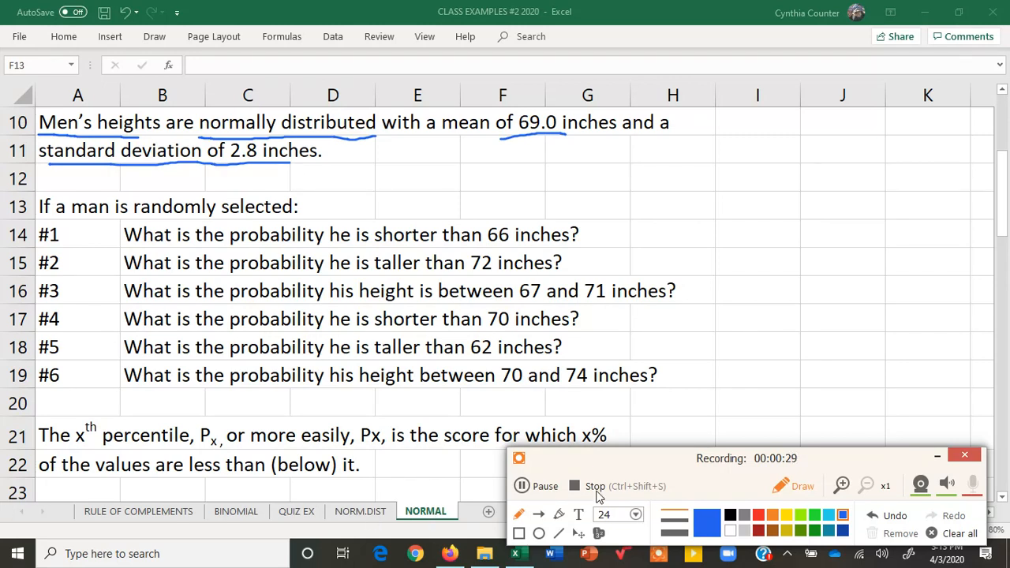
left_click(799, 490)
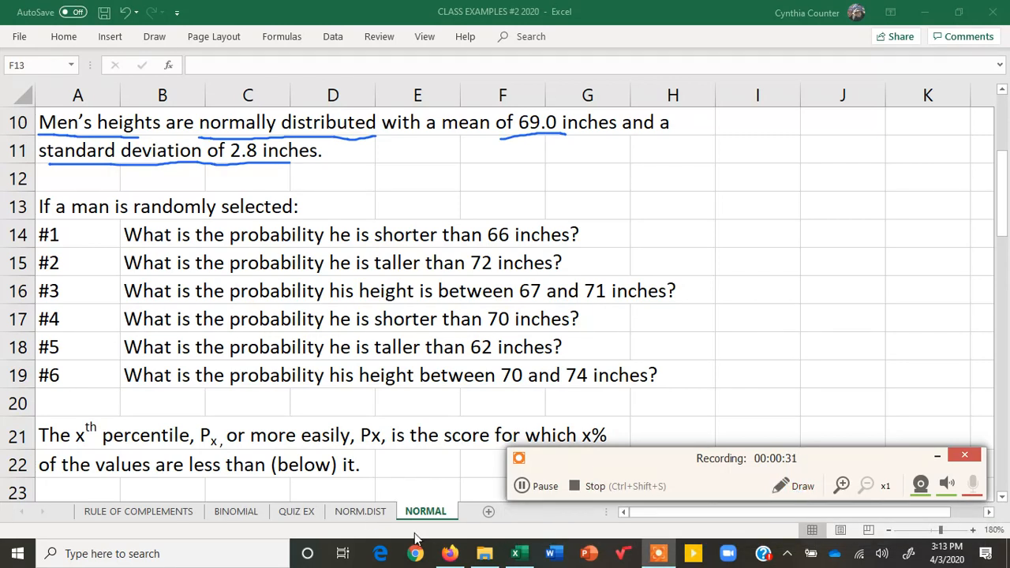
On the NORM.DIST sheet, clear the drawn underlines and circle the mean 69 on the bell curve's horizontal axis
left_click(361, 512)
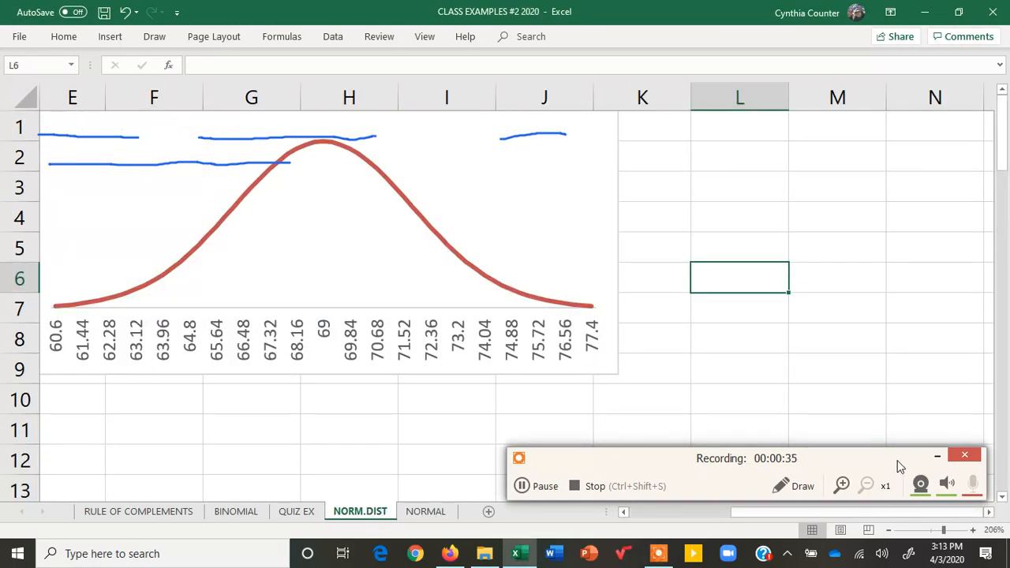
left_click(797, 489)
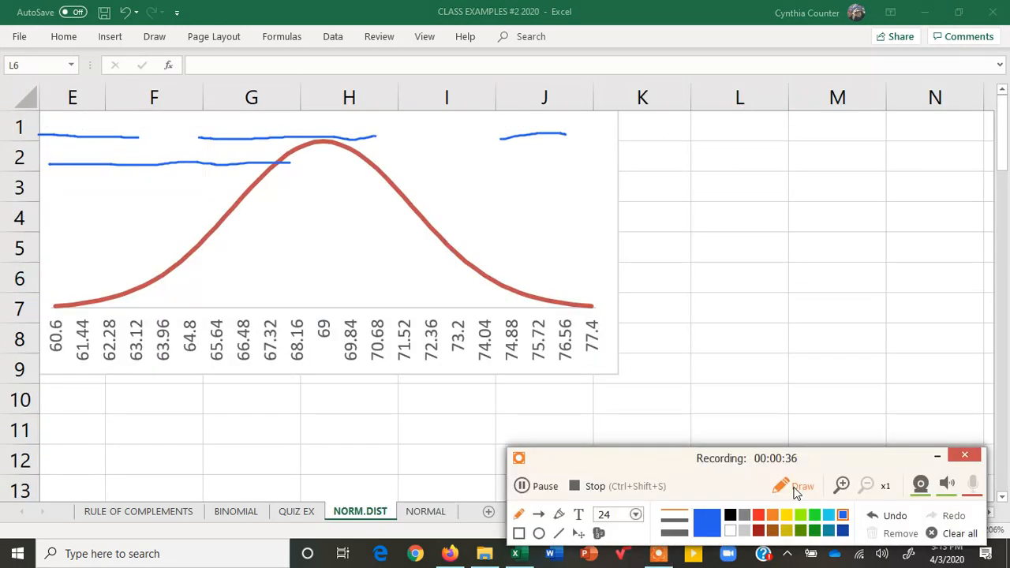
left_click(956, 533)
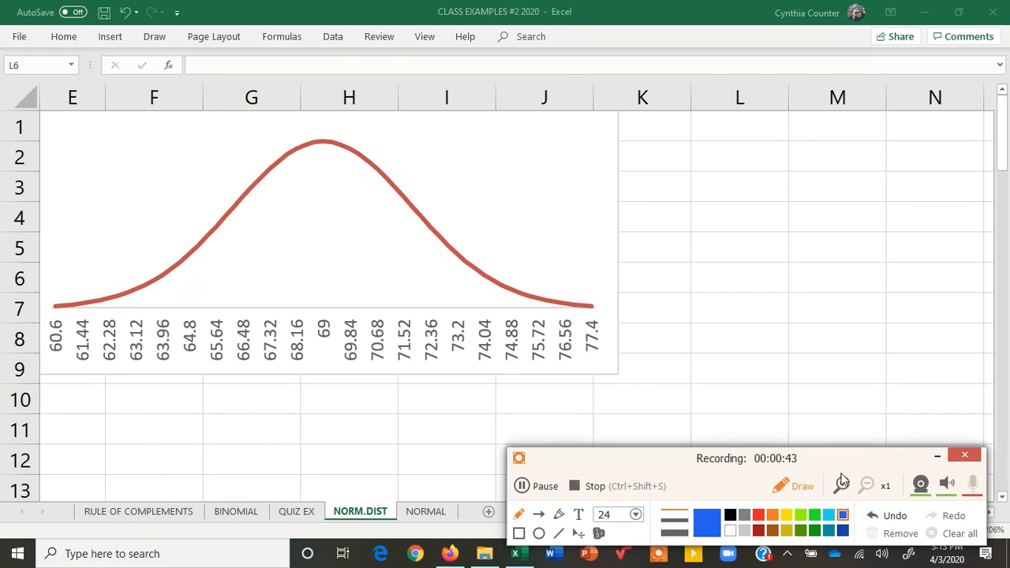
mouse_move(332, 348)
left_mouse_down()
mouse_move(330, 309)
mouse_move(316, 341)
mouse_move(331, 346)
left_mouse_up()
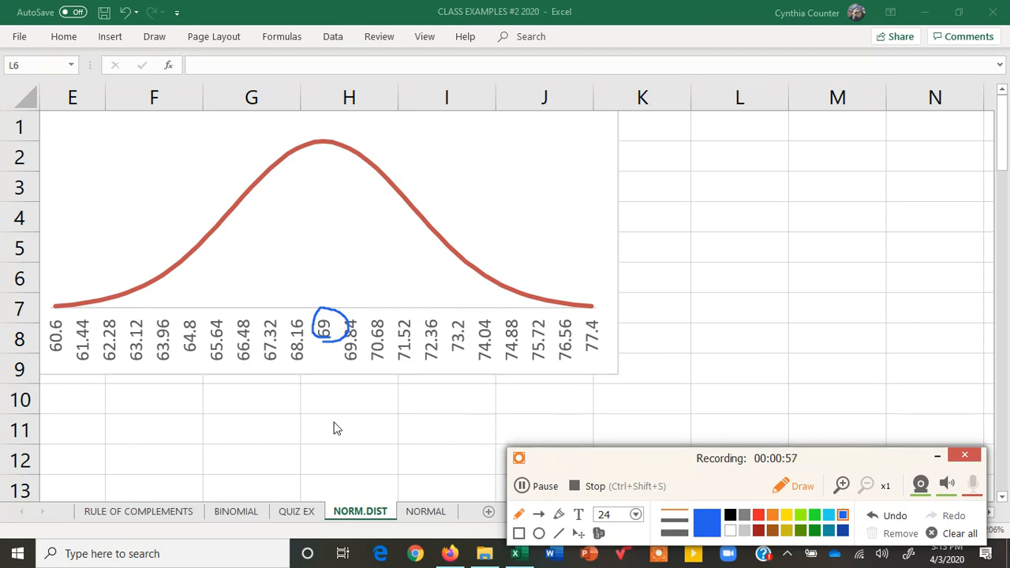
left_click(798, 491)
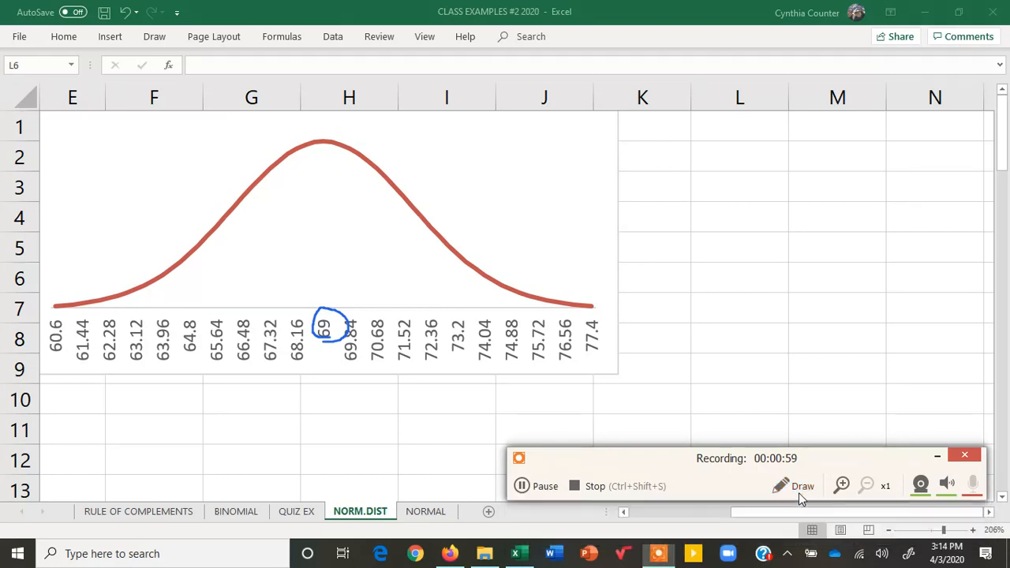
On the NORMAL sheet, replace the drawn circle with an underline beneath "66 inches" in question #1, and clear that mark too
left_click(424, 512)
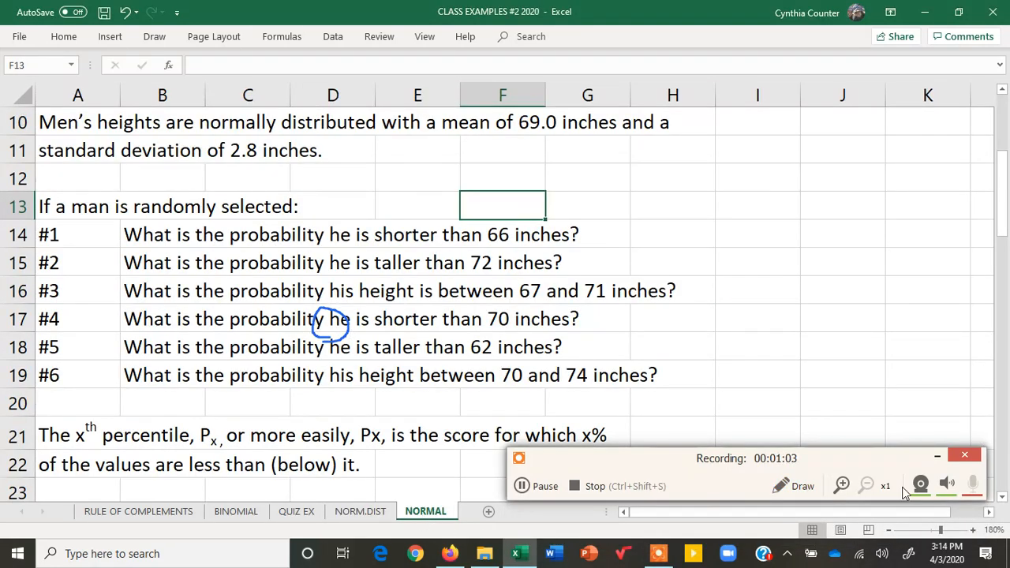
left_click(781, 487)
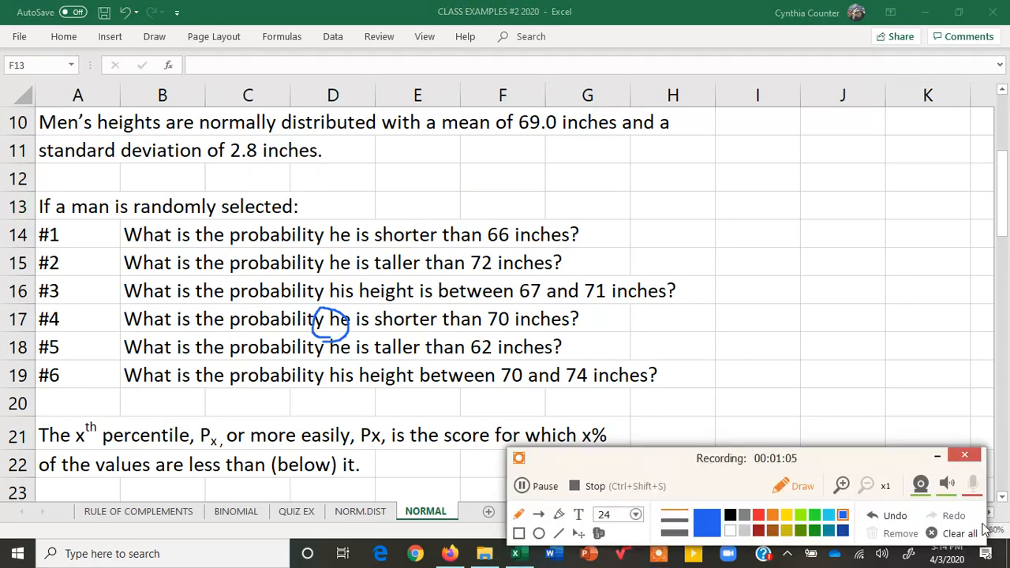
left_click(960, 533)
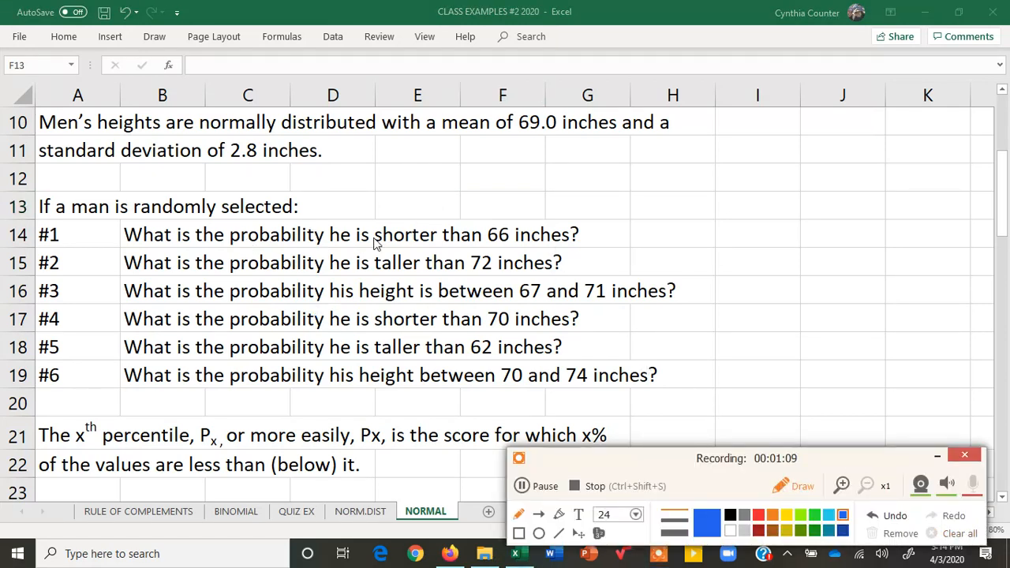
left_click_drag(444, 248, 572, 251)
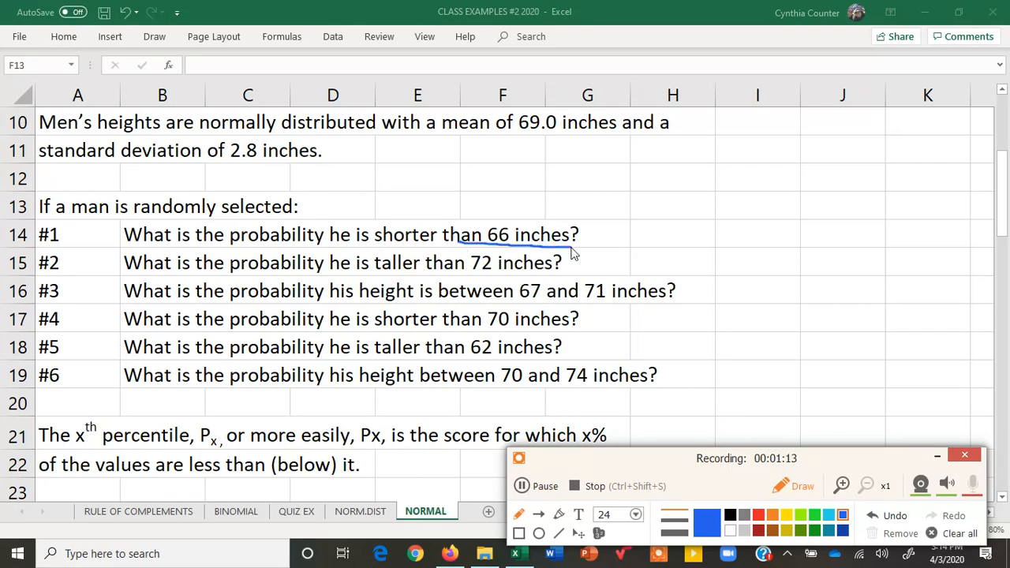
left_click(804, 487)
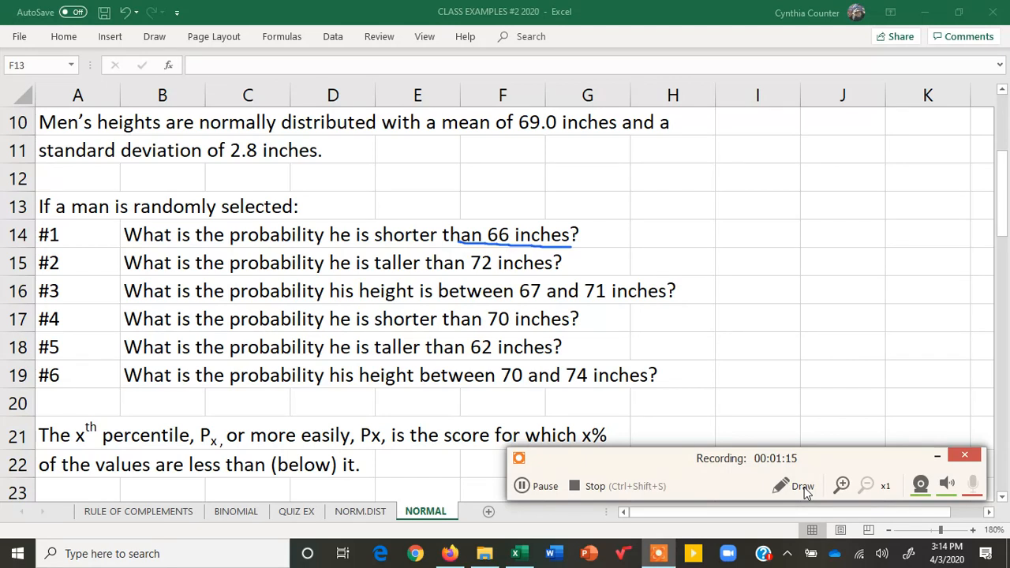
left_click(804, 487)
left_click(967, 538)
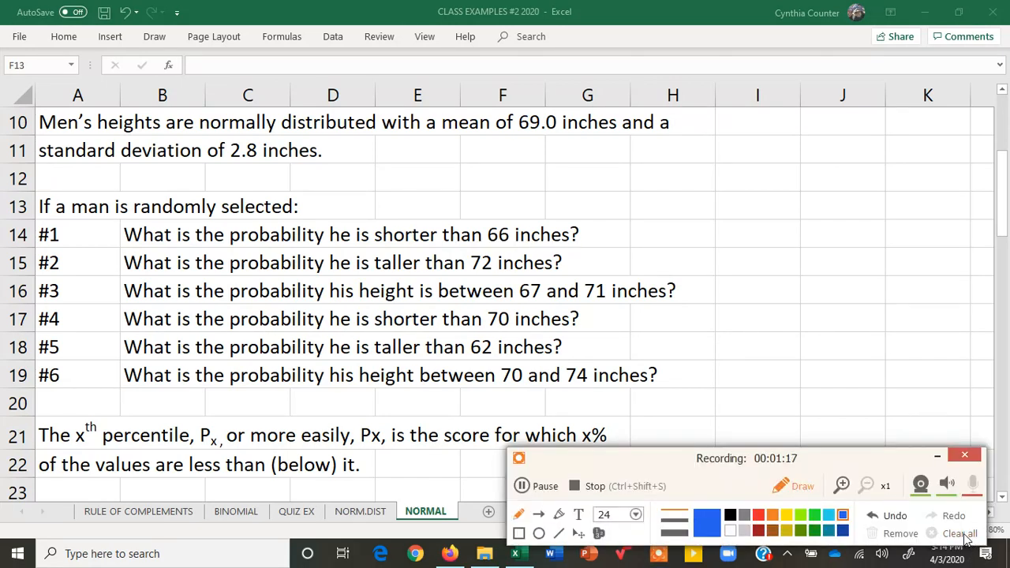
left_click(802, 484)
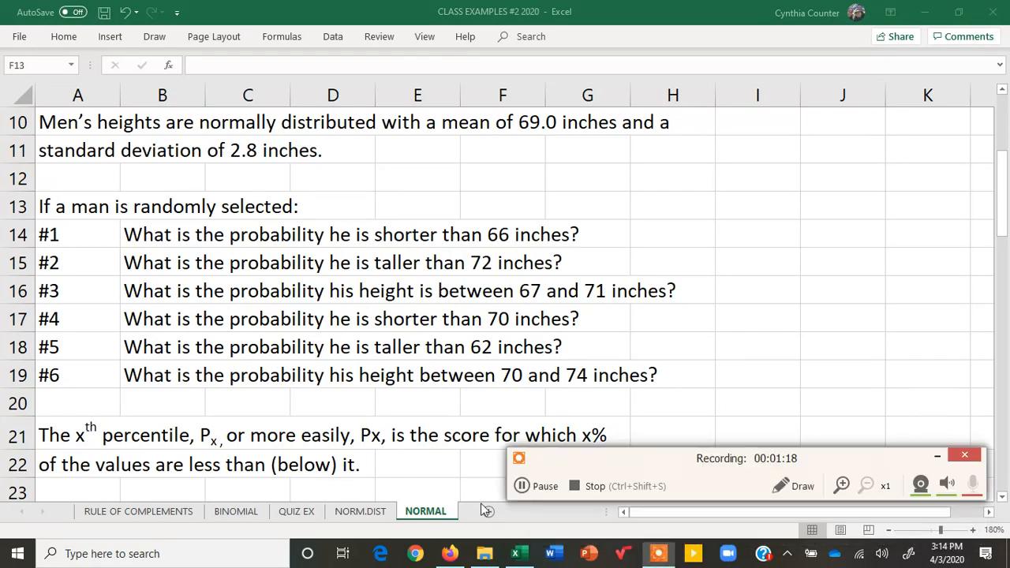
On the NORM.DIST sheet's bell curve, circle the mean 69 and draw a vertical line at 66 with an arrow toward the lower heights
left_click(362, 512)
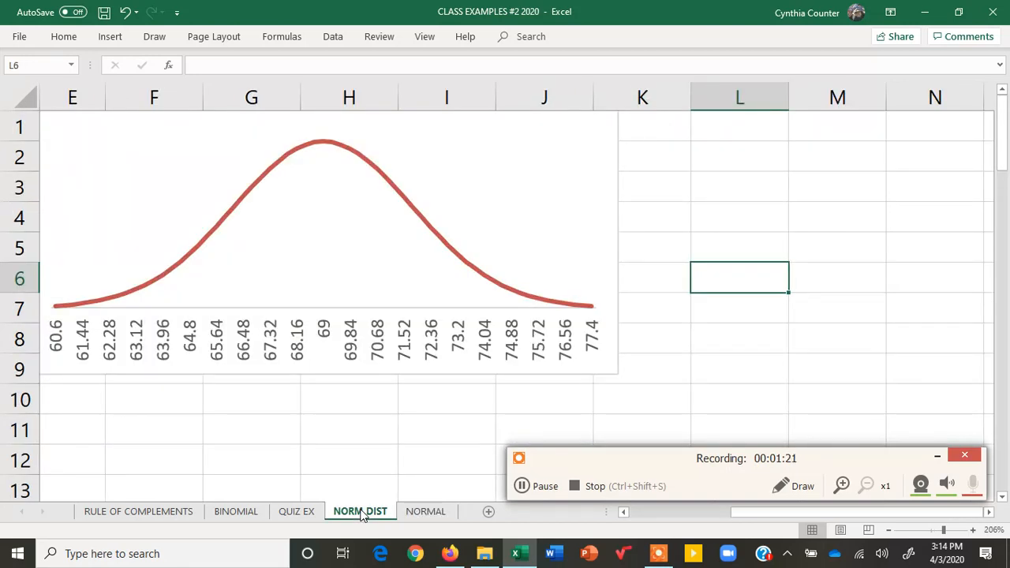
left_click(797, 484)
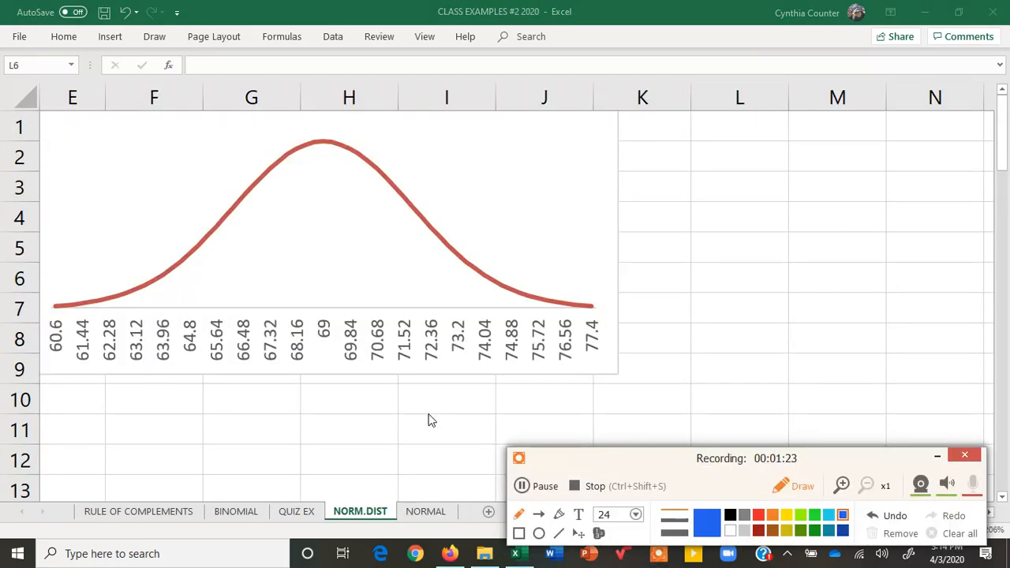
mouse_move(332, 352)
left_mouse_down()
mouse_move(320, 311)
mouse_move(328, 349)
left_mouse_up()
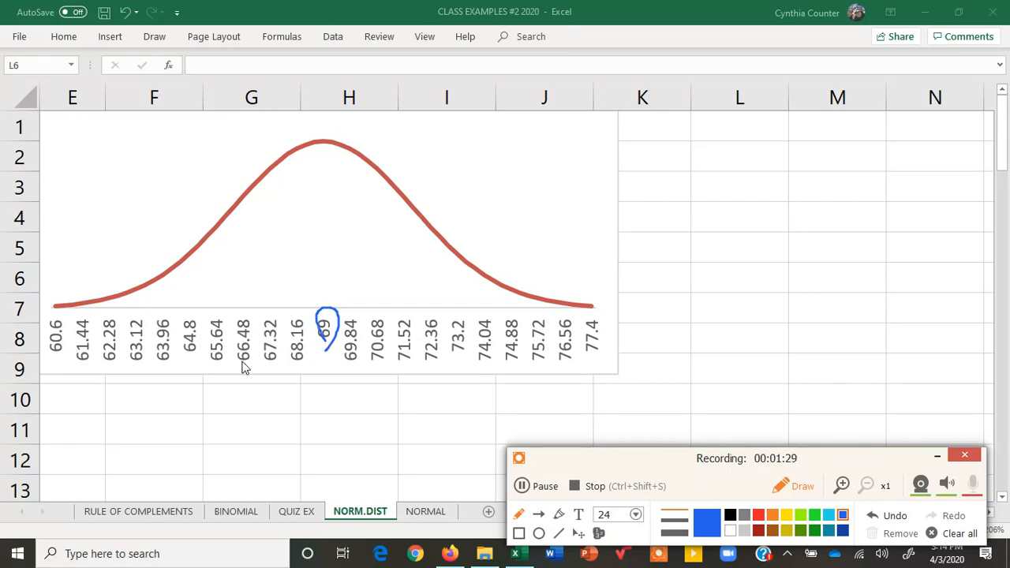
left_click_drag(229, 361, 236, 218)
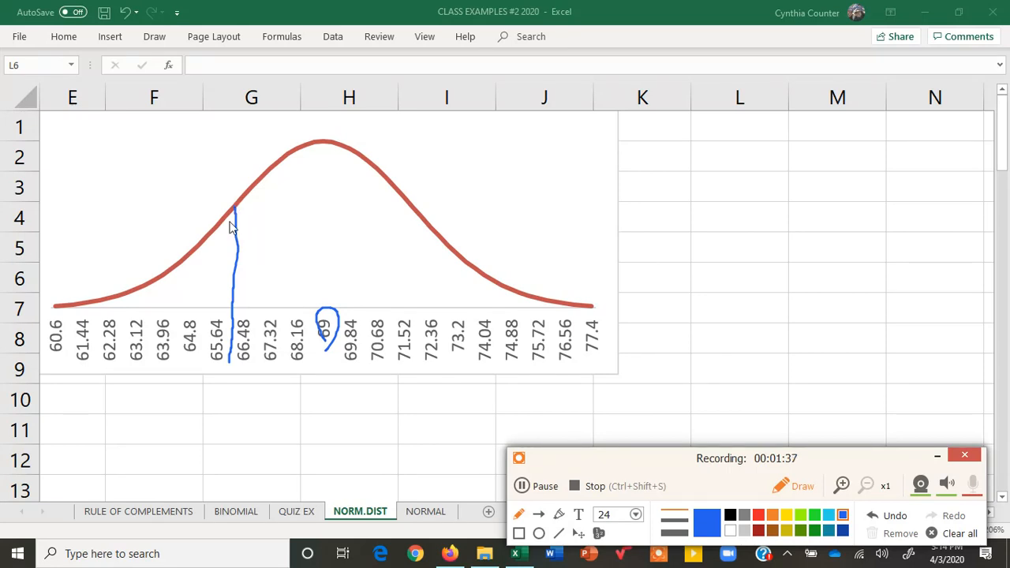
mouse_move(233, 281)
left_mouse_down()
mouse_move(150, 292)
mouse_move(161, 297)
left_mouse_up()
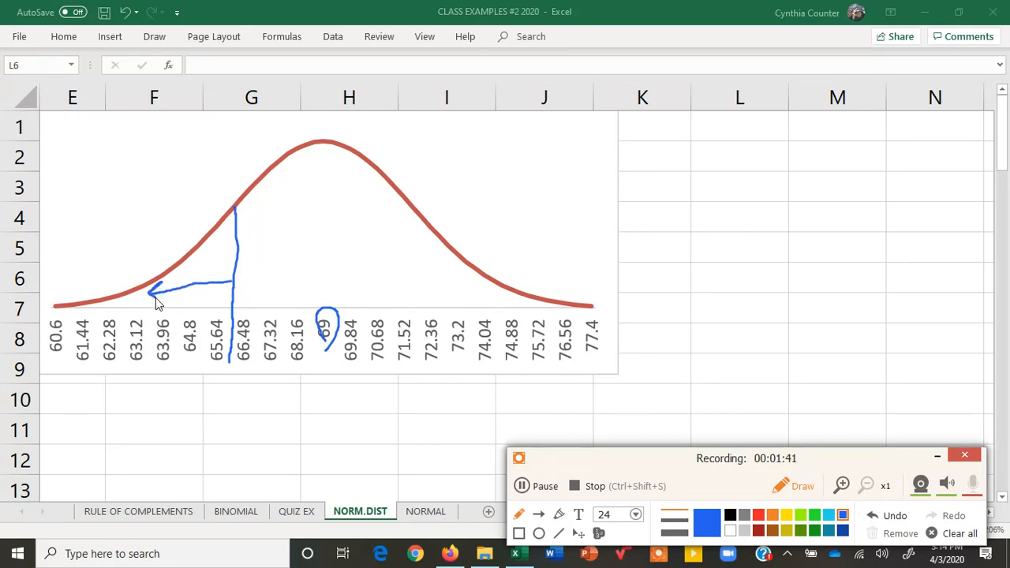
Shade the area under the curve below 66 with vertical strokes, and clear all the drawn marks
left_click_drag(229, 210, 229, 304)
left_click_drag(215, 237, 211, 302)
mouse_move(193, 261)
left_mouse_down()
mouse_move(185, 302)
mouse_move(140, 306)
left_mouse_up()
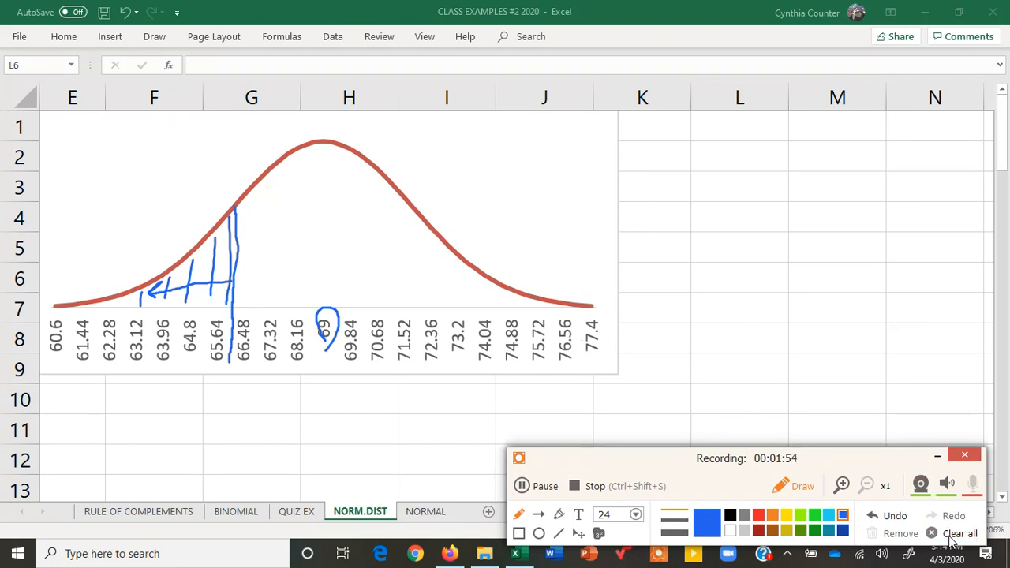
left_click(952, 533)
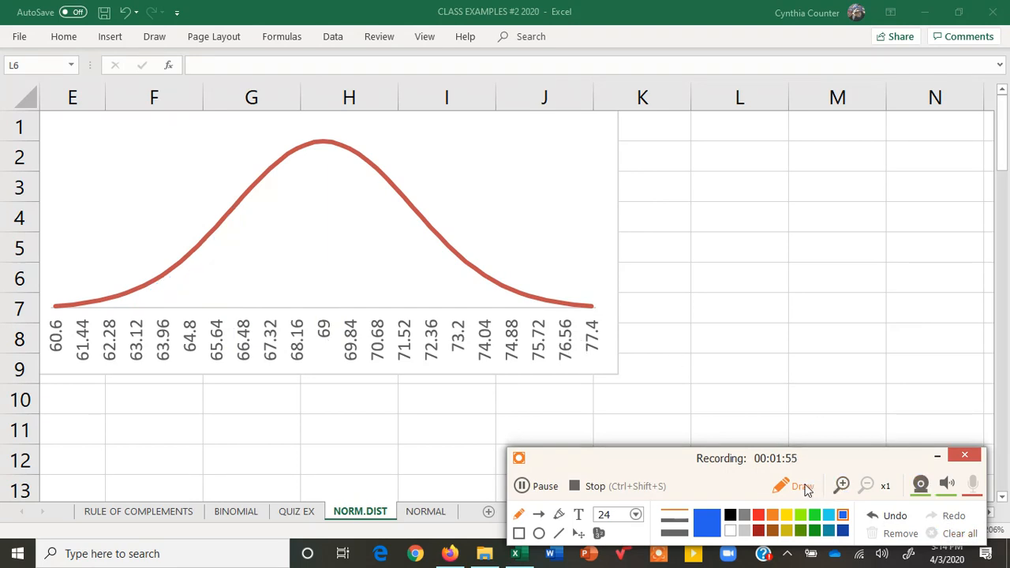
left_click(803, 487)
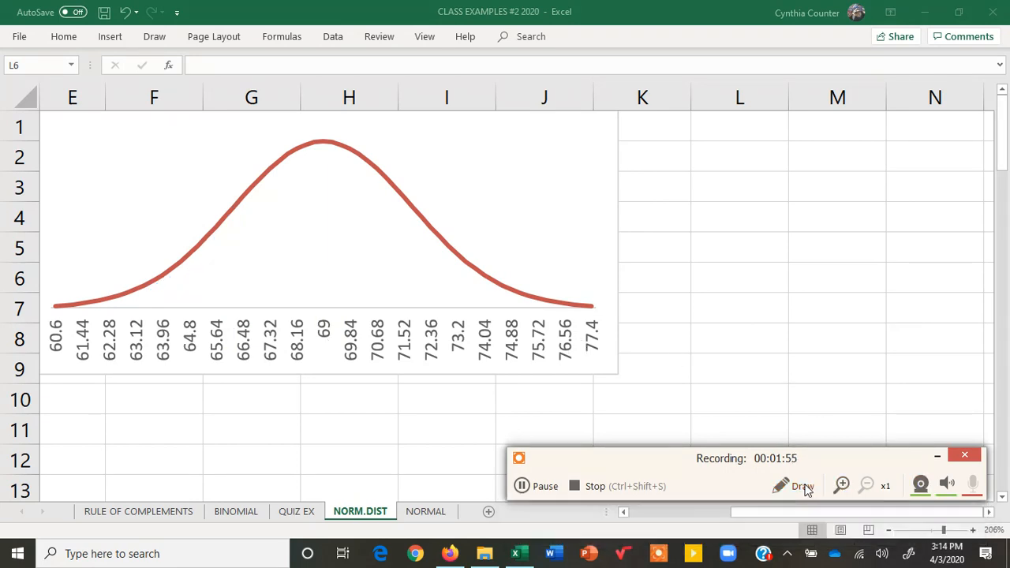
Start a NORM.DIST formula in cell I14 of the NORMAL sheet for question #1
left_click(424, 512)
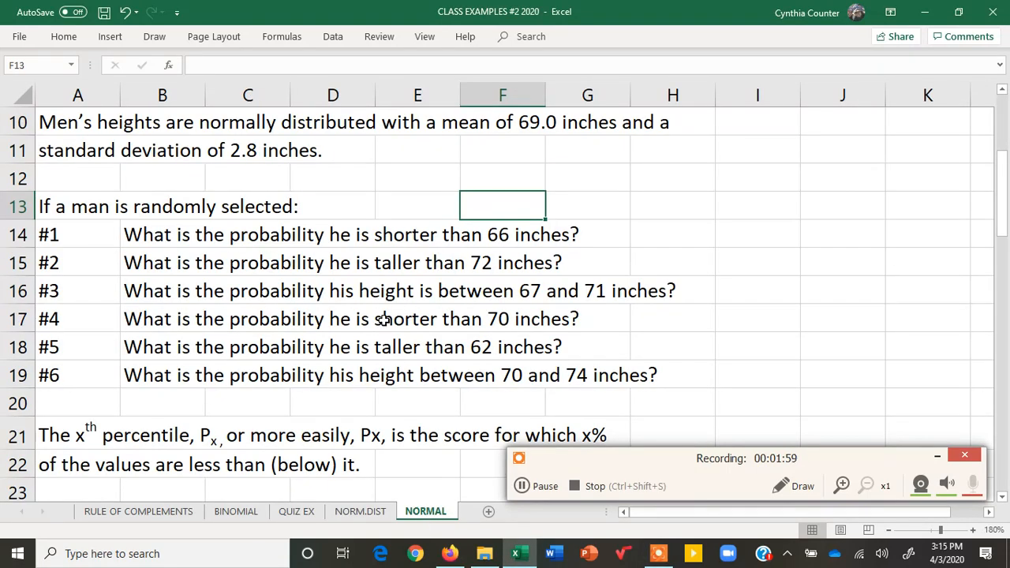
left_click(757, 228)
type("=")
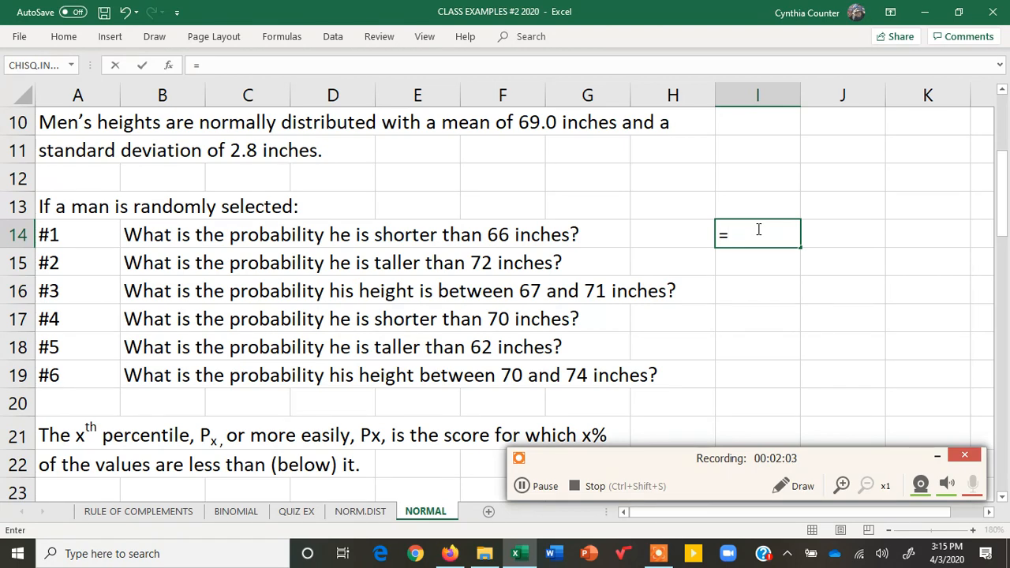
type("NORM.")
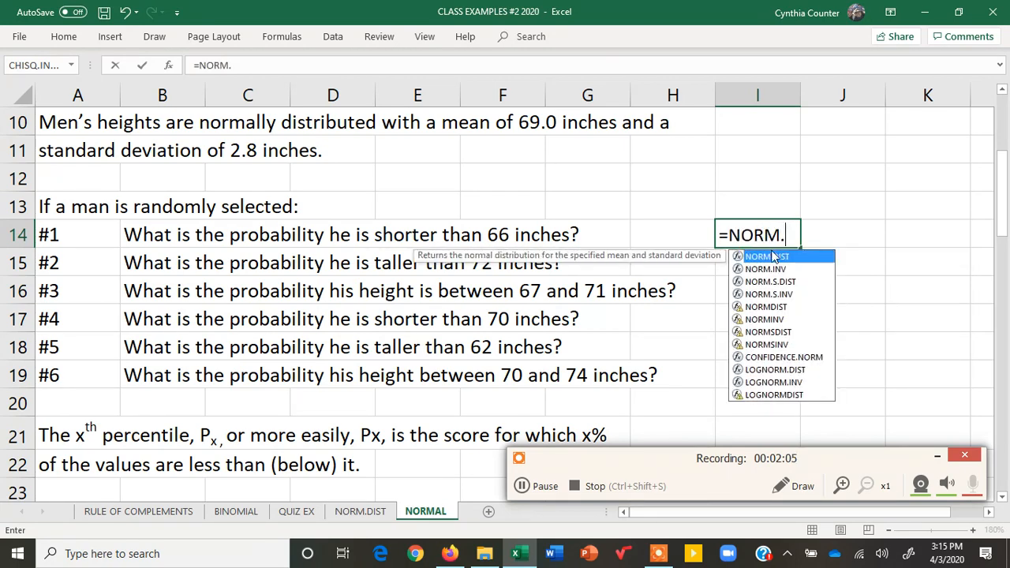
double_click(774, 257)
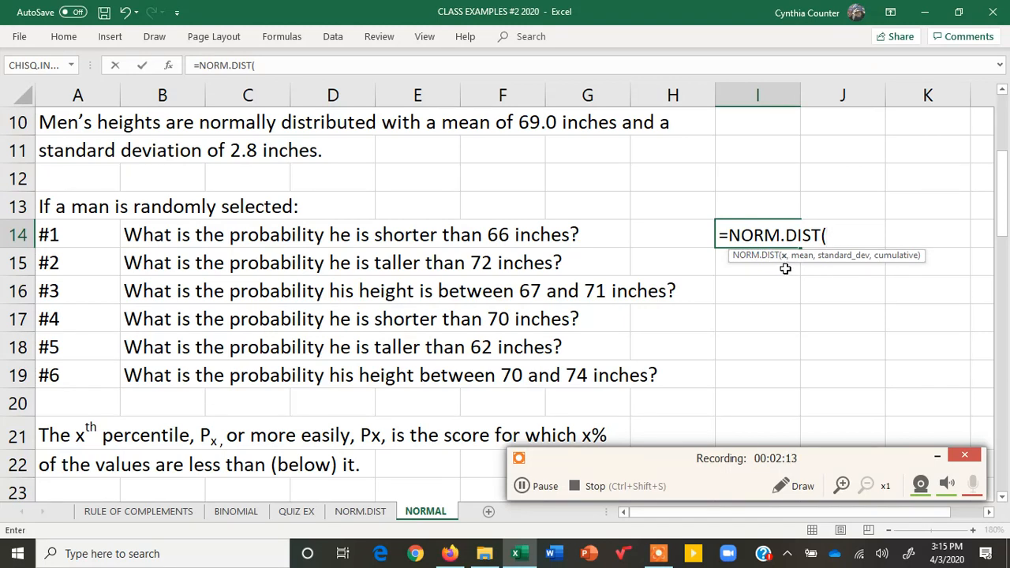
Underline the value 66 in question #1 with the drawing tool
left_click(800, 486)
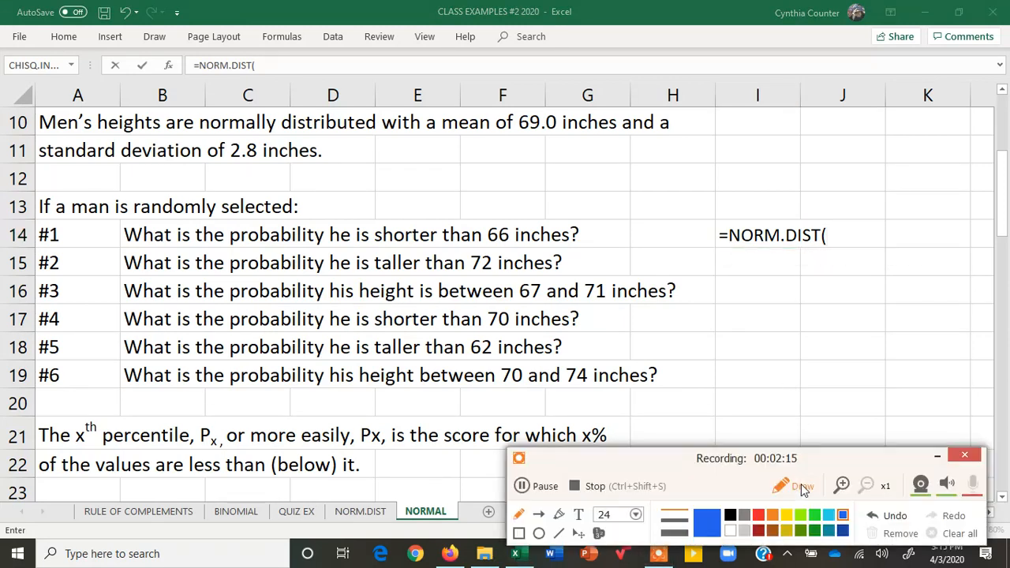
left_click_drag(473, 248, 520, 248)
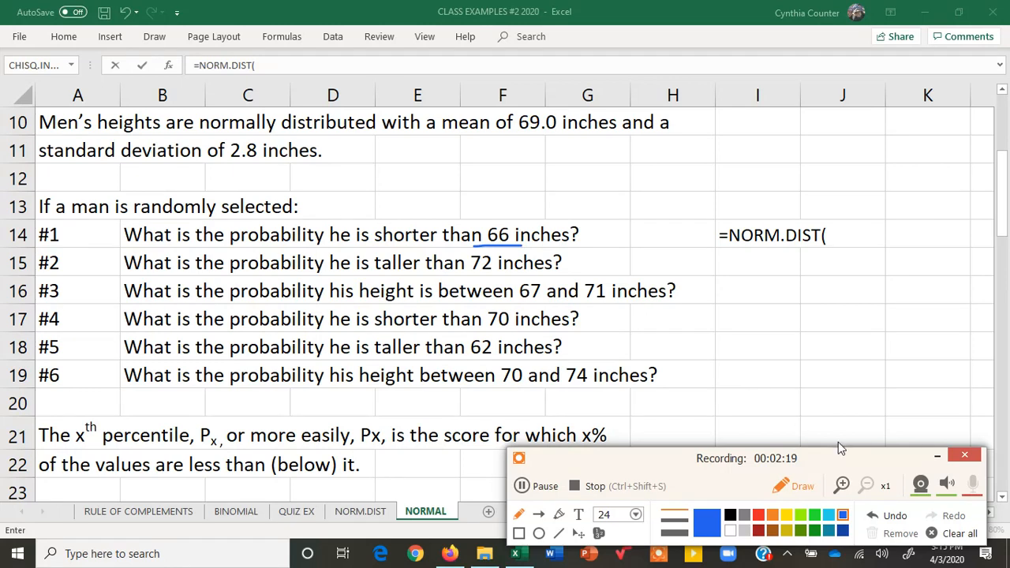
left_click(786, 487)
Complete the formula in cell I14 for question #1 as =NORM.DIST(66,69,2.8,TRUE) and enter it
left_click(789, 235)
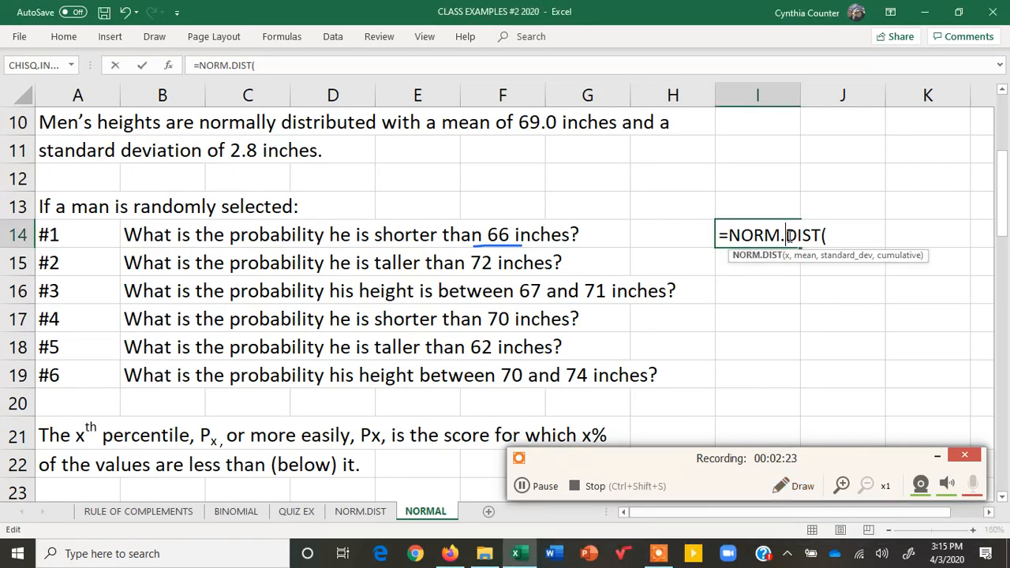
left_click(857, 235)
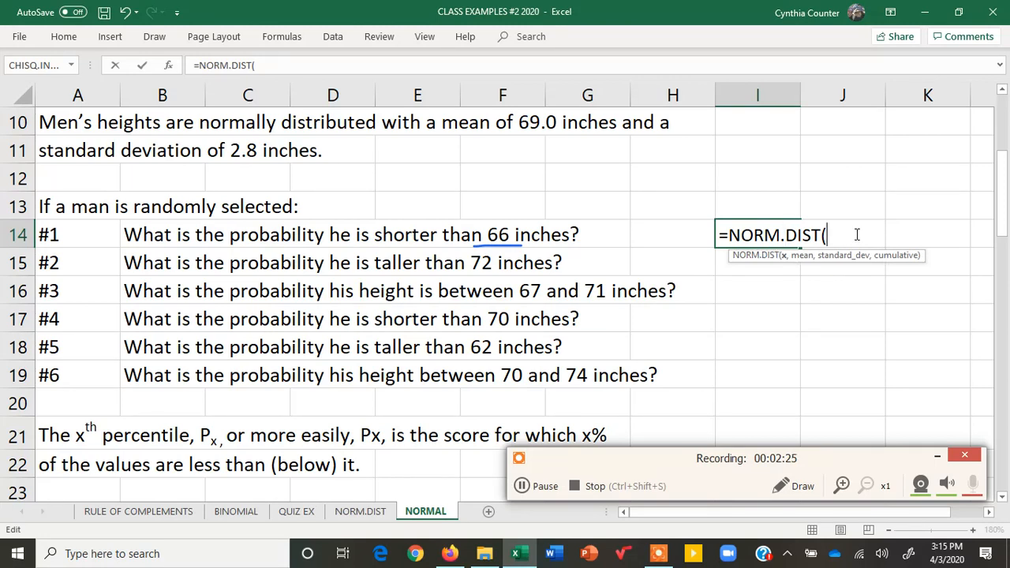
type("66,69,")
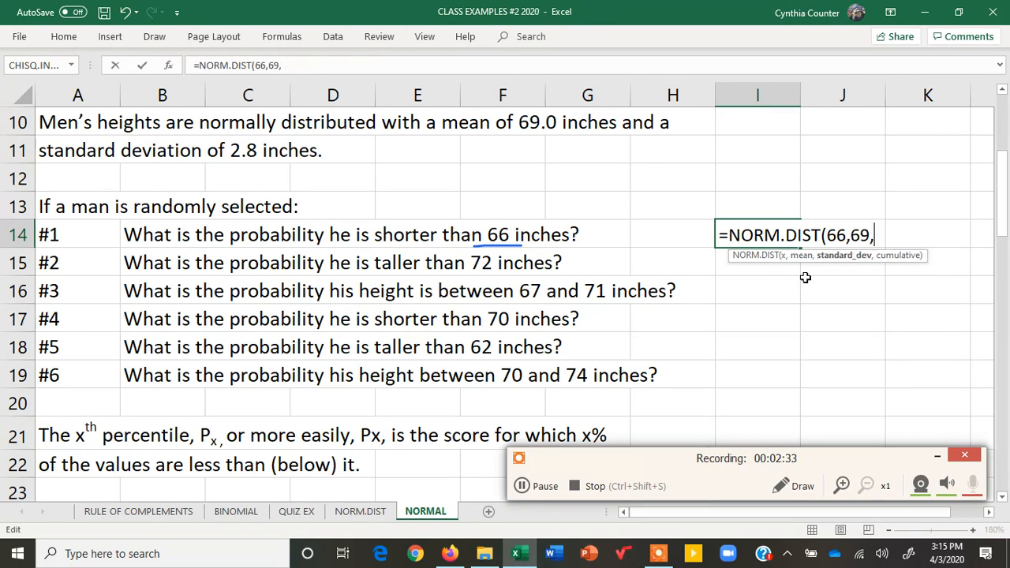
type("2.8,")
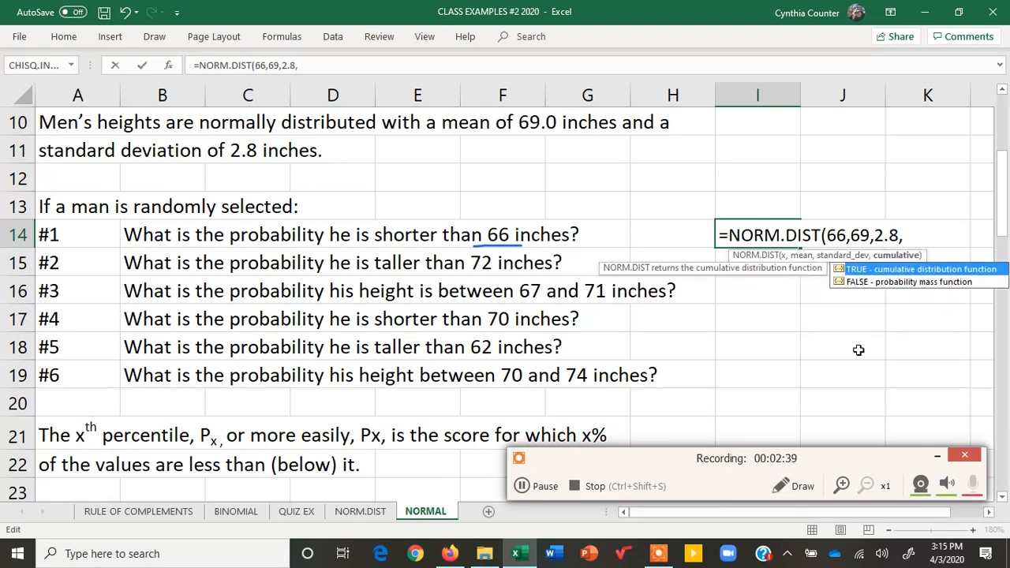
double_click(878, 268)
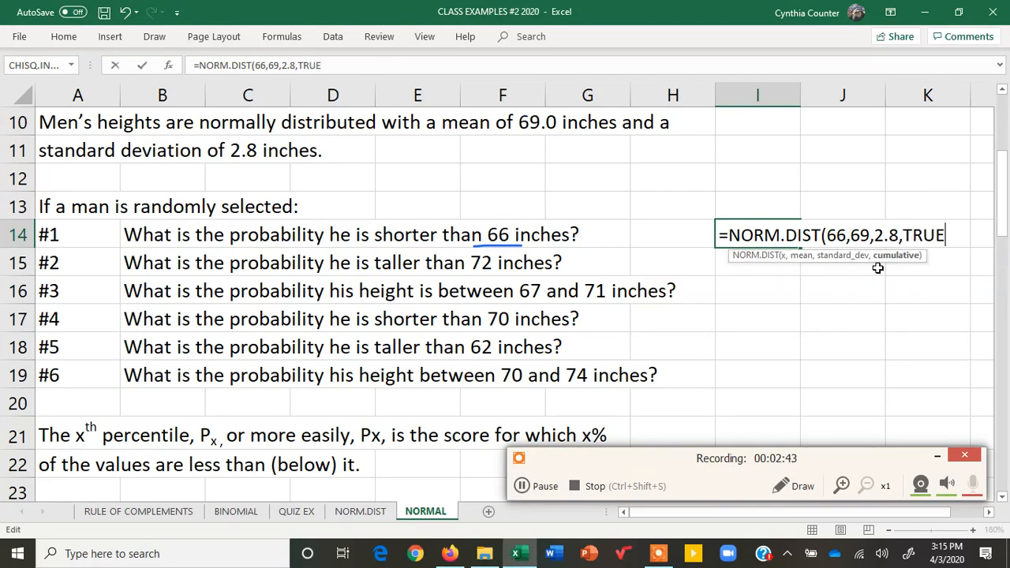
type("0")
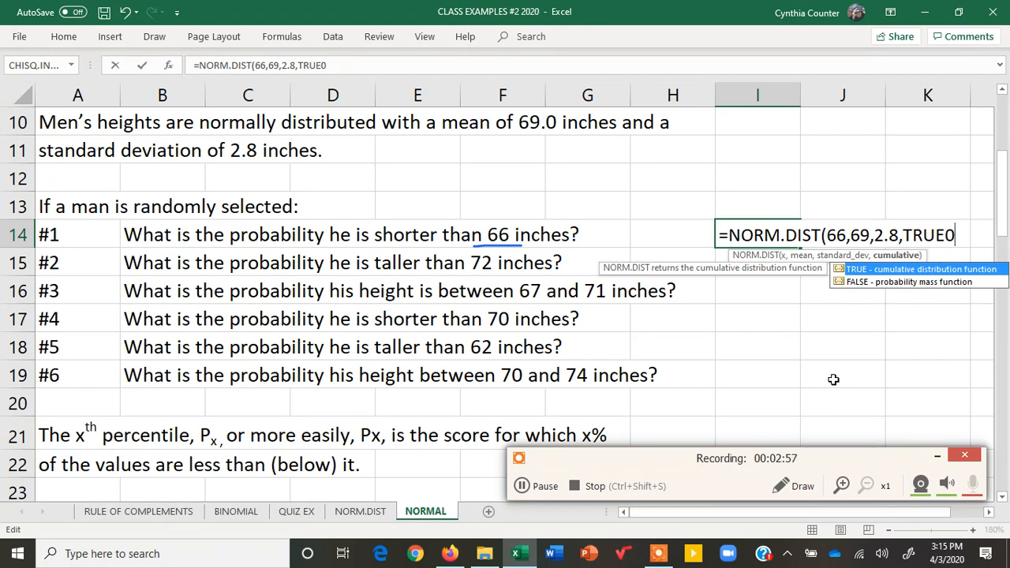
key("BackSpace")
type(")")
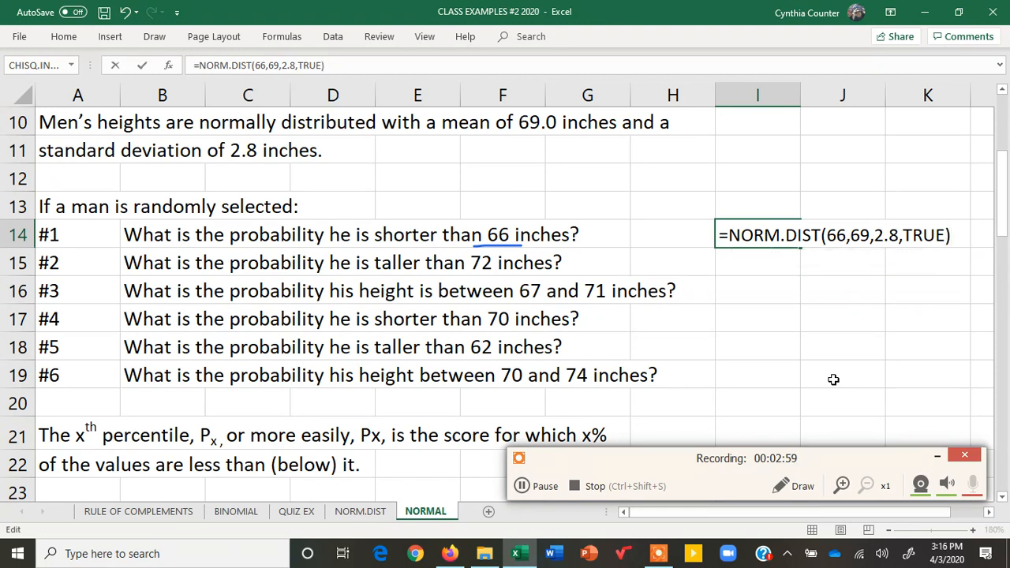
key("Return")
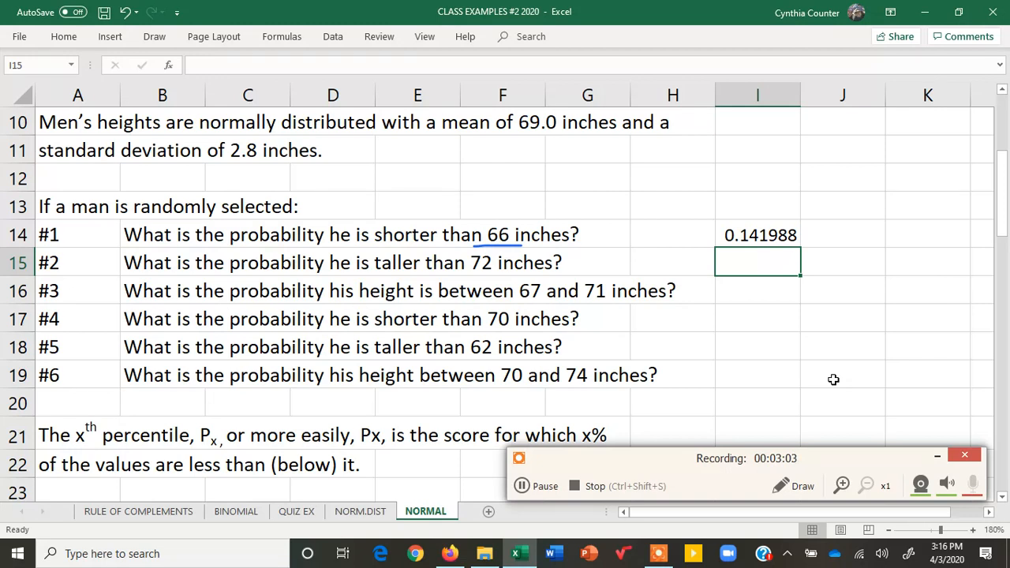
Clear the drawn underline beneath 66 in question #1 and leave drawing mode
left_click(786, 485)
left_click(956, 537)
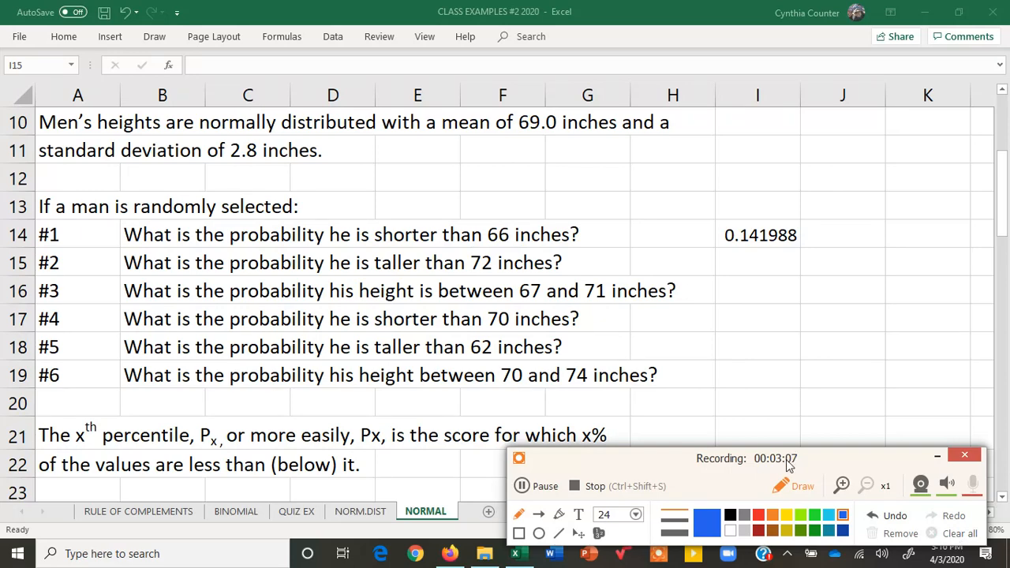
left_click(800, 489)
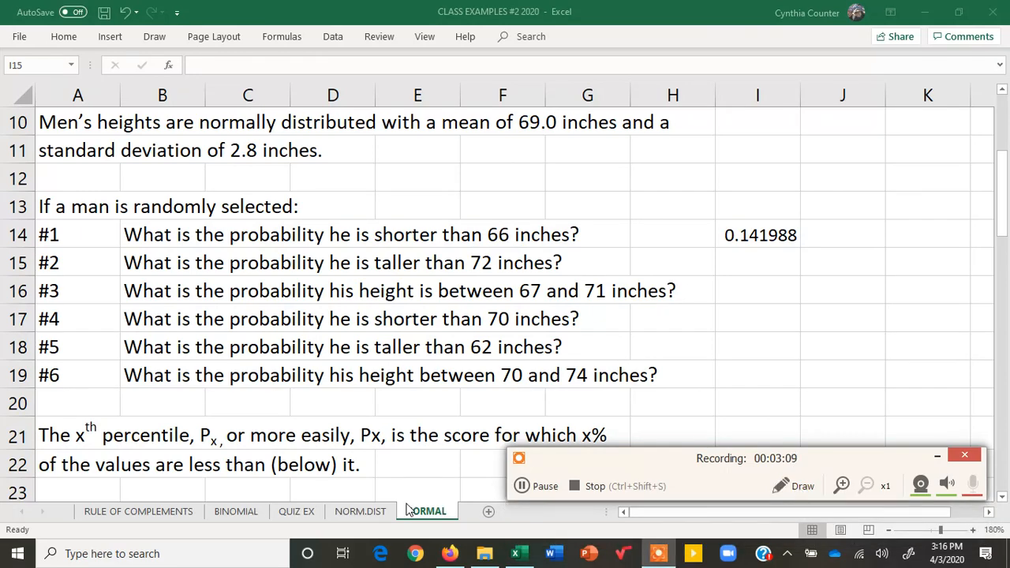
On the NORM.DIST sheet's bell curve, draw a vertical line at 66 with an arrow toward the lower heights, and clear the marks
left_click(361, 513)
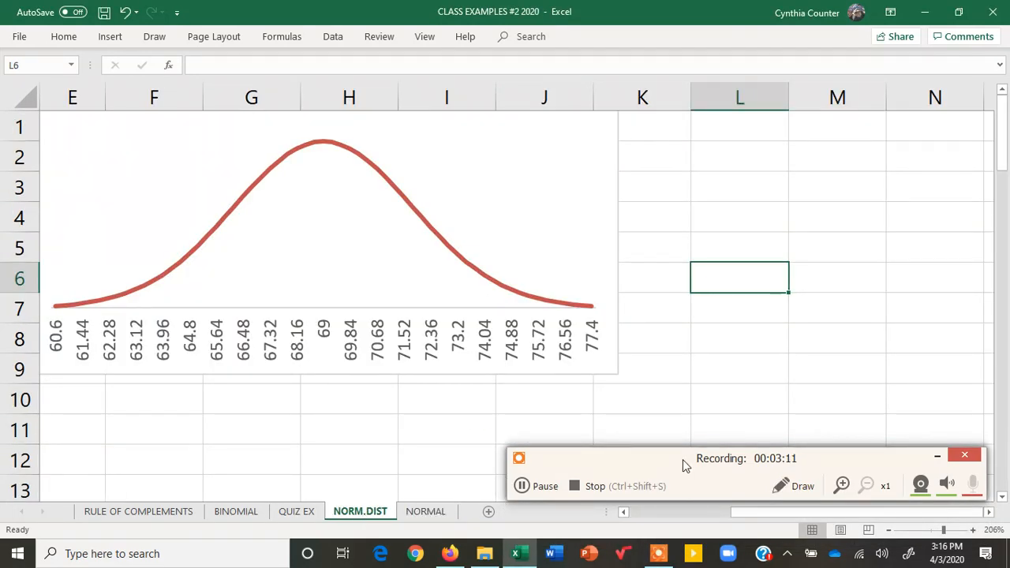
left_click(799, 484)
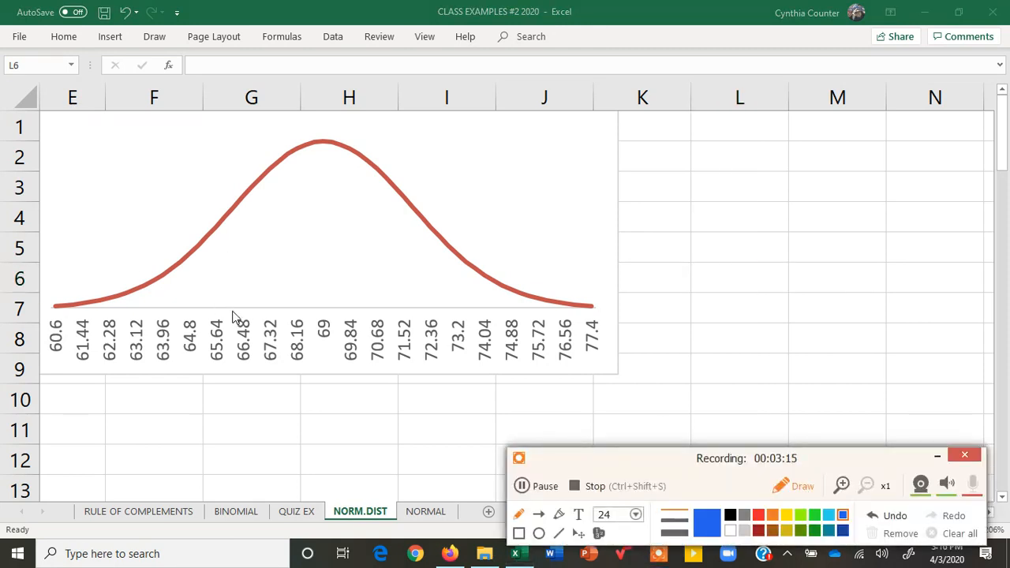
left_click_drag(229, 308, 234, 216)
mouse_move(231, 269)
left_mouse_down()
mouse_move(164, 295)
mouse_move(172, 276)
mouse_move(170, 295)
left_mouse_up()
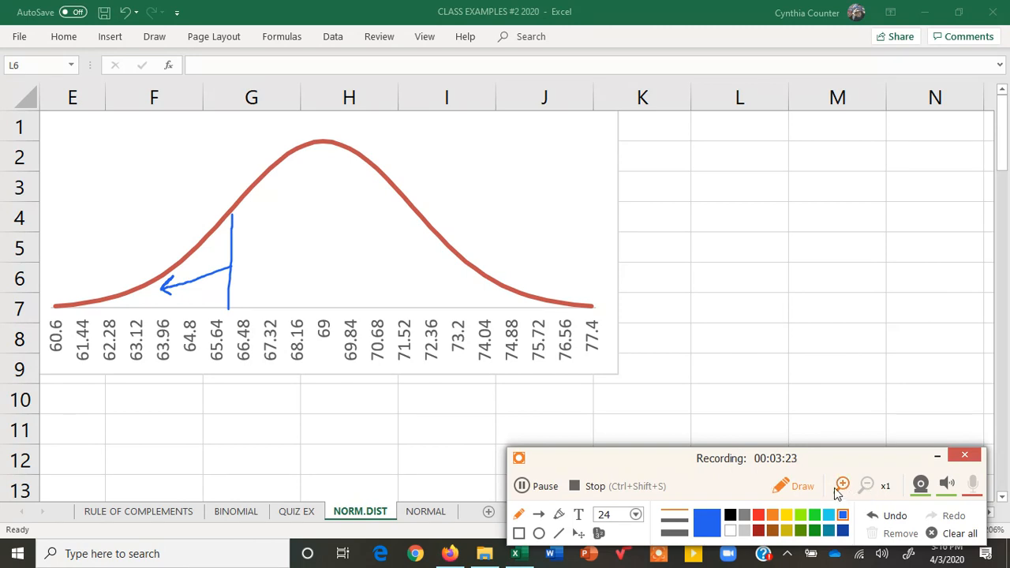
left_click(801, 486)
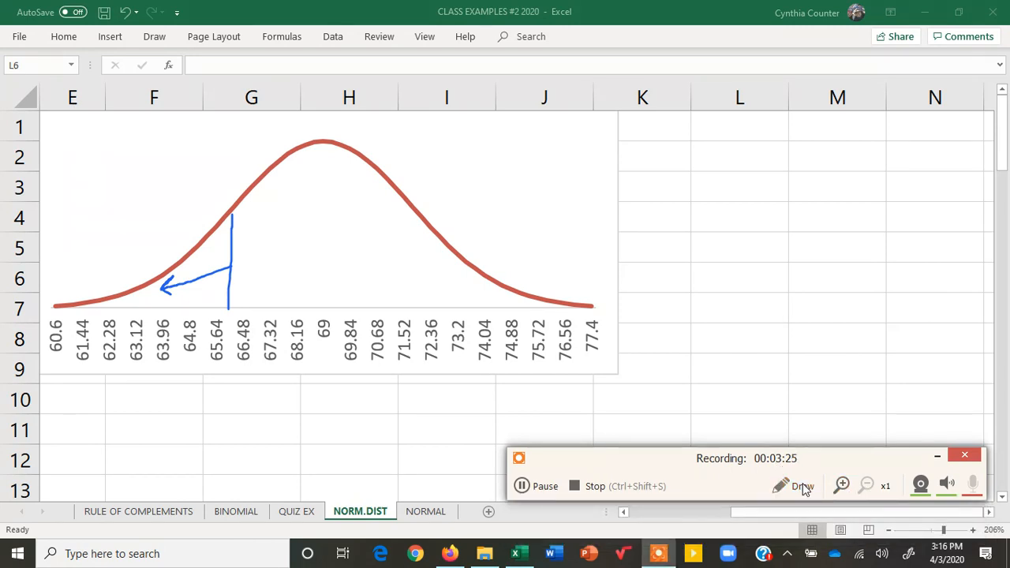
left_click(805, 487)
left_click(960, 534)
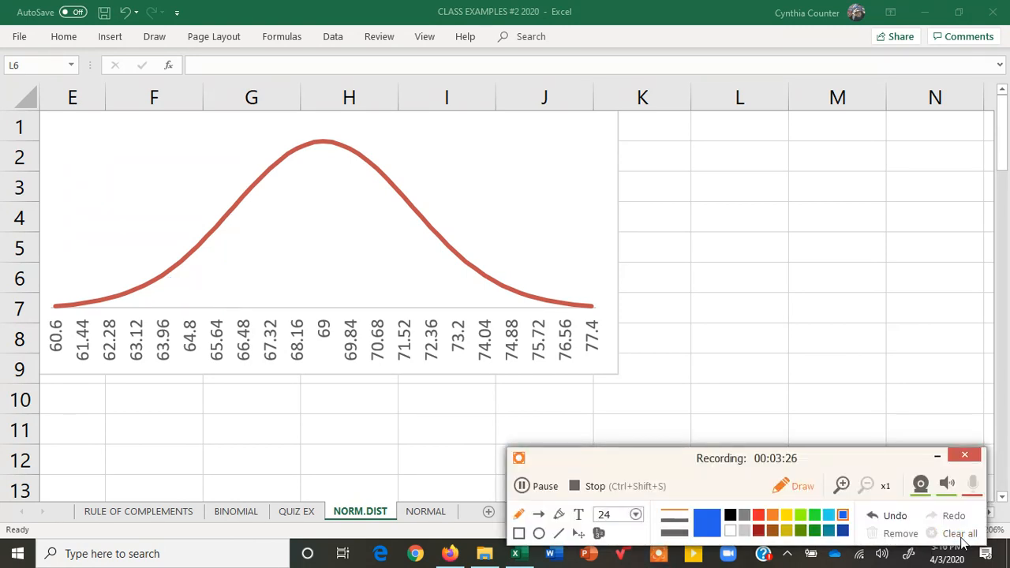
left_click(801, 489)
On the NORMAL sheet, underline "taller than 72 inches?" in question #2 with the drawing tool and clear the mark
left_click(429, 513)
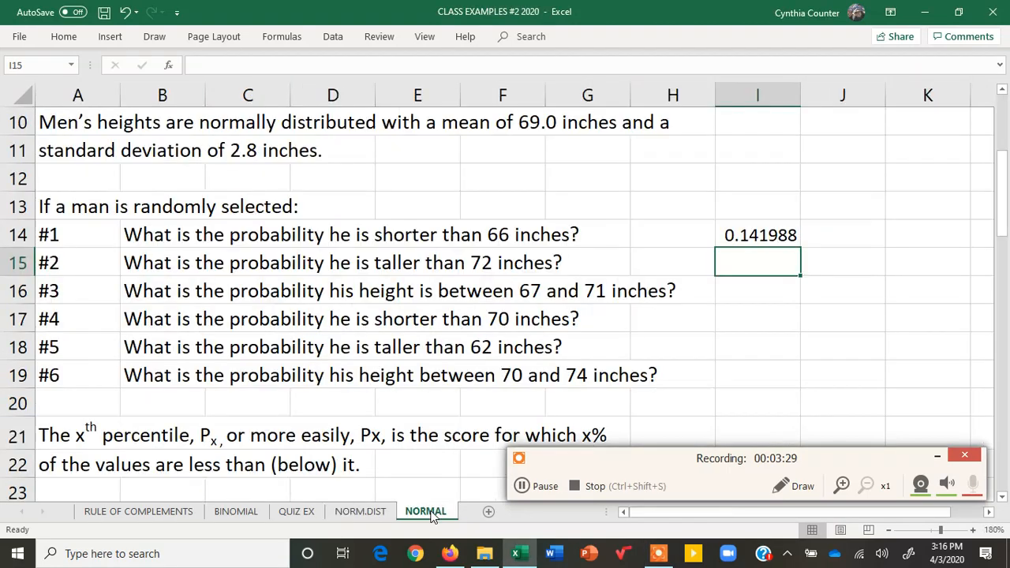
left_click(727, 235)
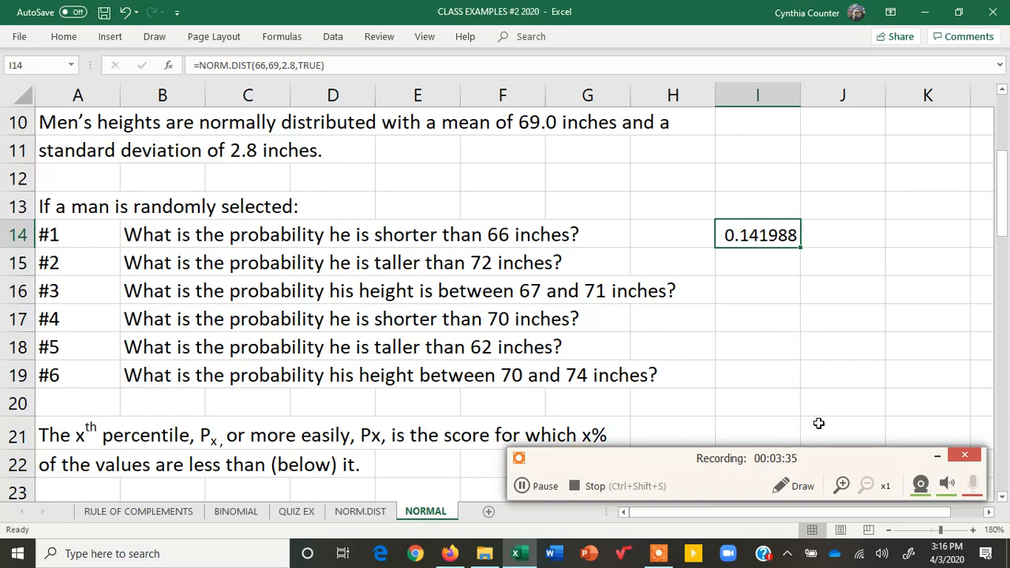
left_click(803, 486)
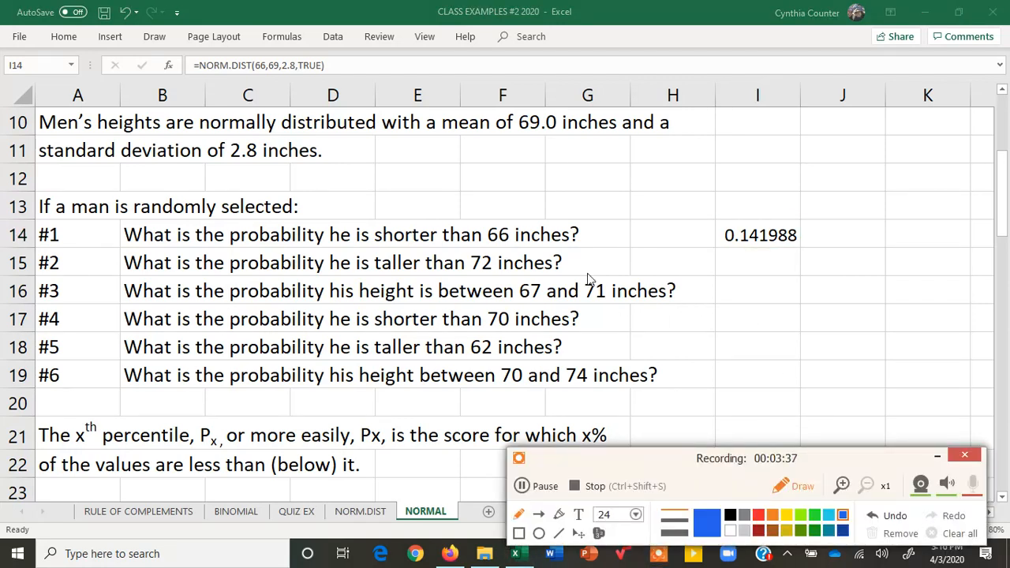
left_click_drag(374, 276, 559, 276)
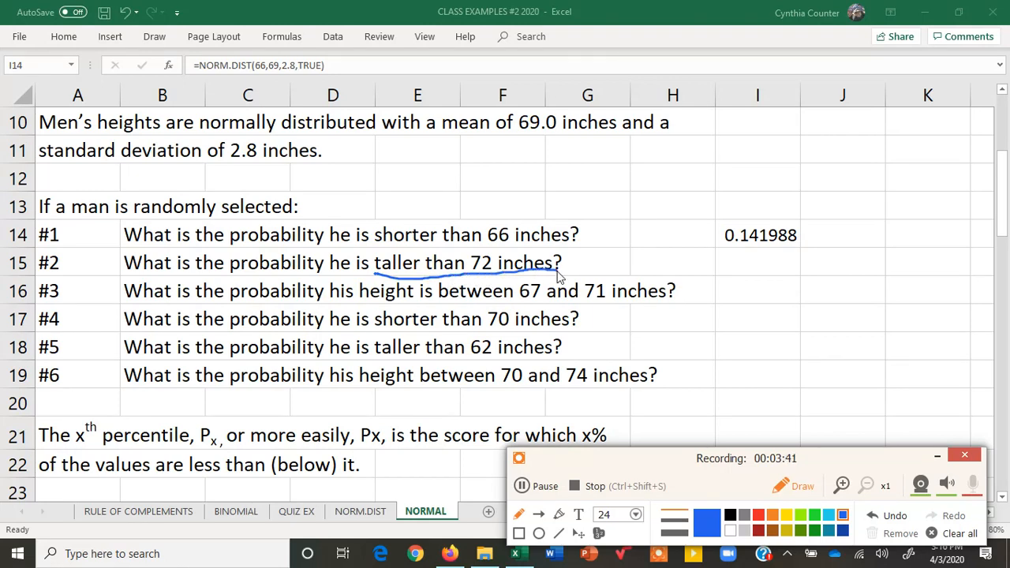
left_click(973, 536)
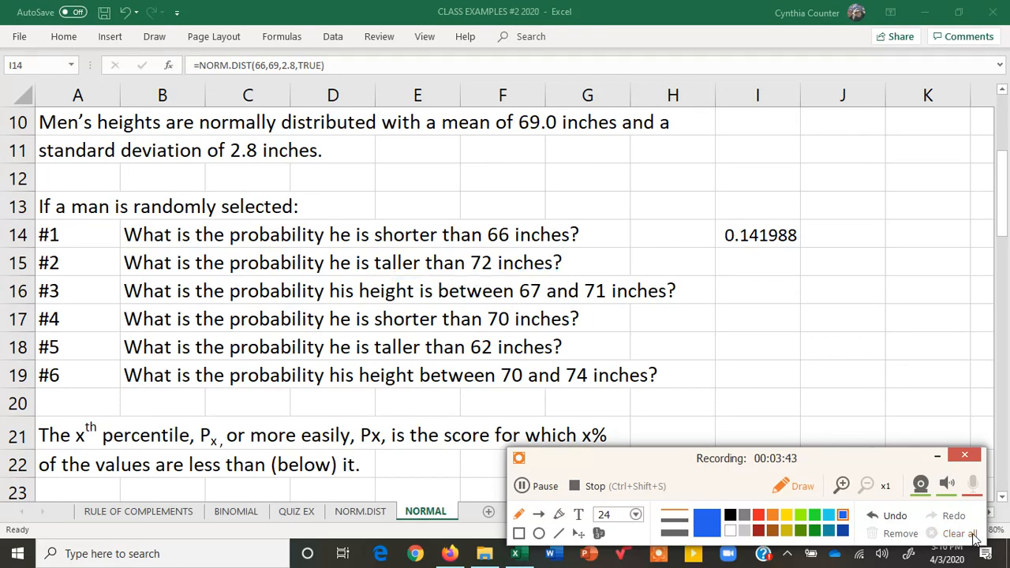
left_click(802, 486)
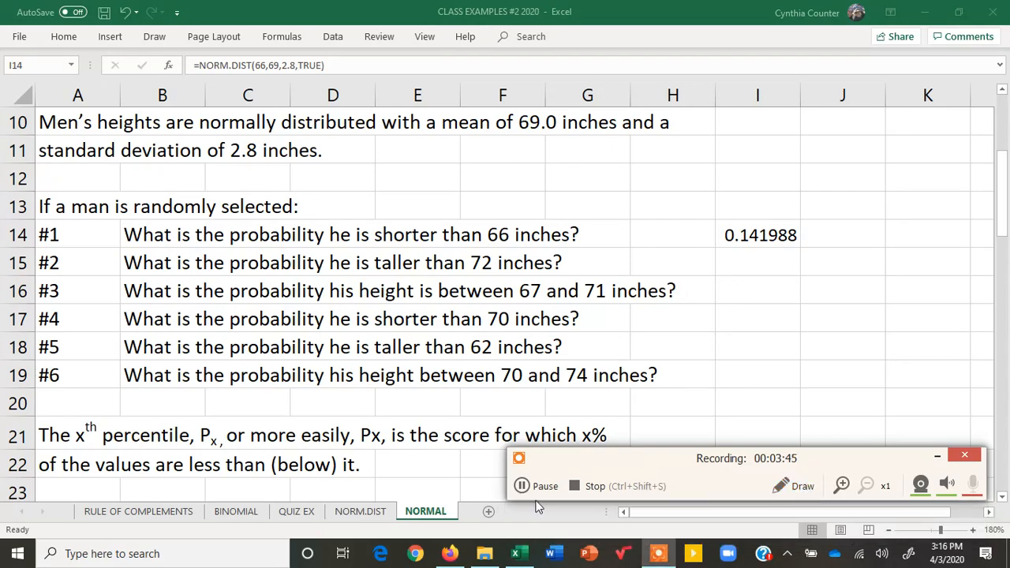
On the NORM.DIST sheet's bell curve, mark 72 with a vertical line, arrow and shade toward the greater heights, and clear the marks
left_click(353, 517)
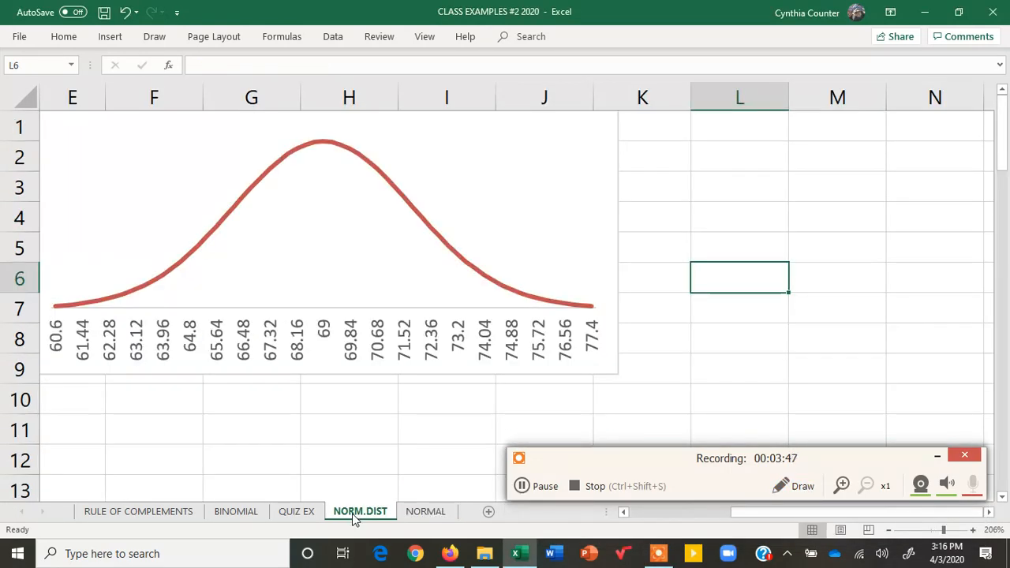
left_click(802, 486)
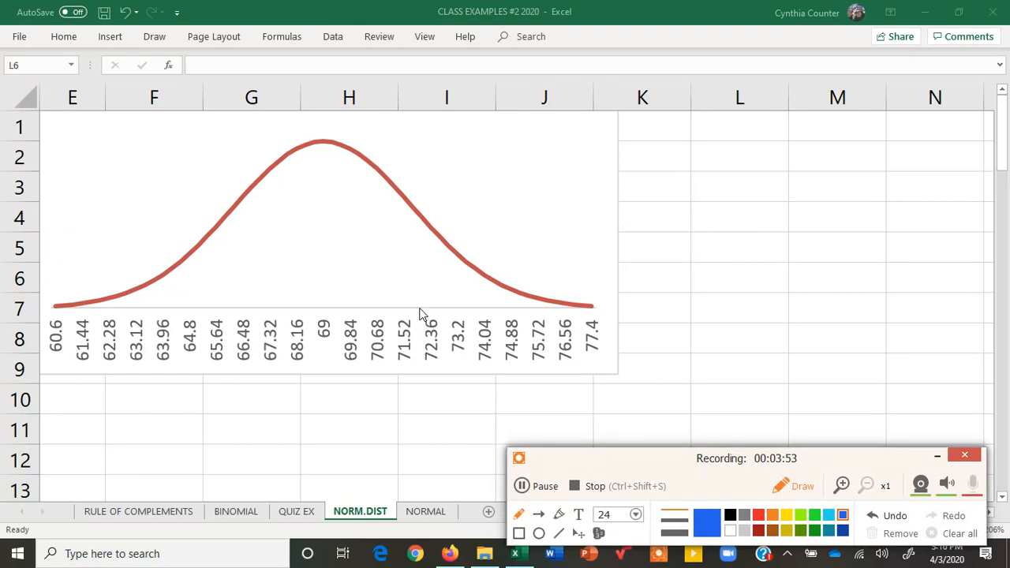
left_click_drag(418, 308, 421, 218)
mouse_move(420, 278)
left_mouse_down()
mouse_move(470, 282)
mouse_move(465, 297)
left_mouse_up()
left_click_drag(447, 246, 449, 313)
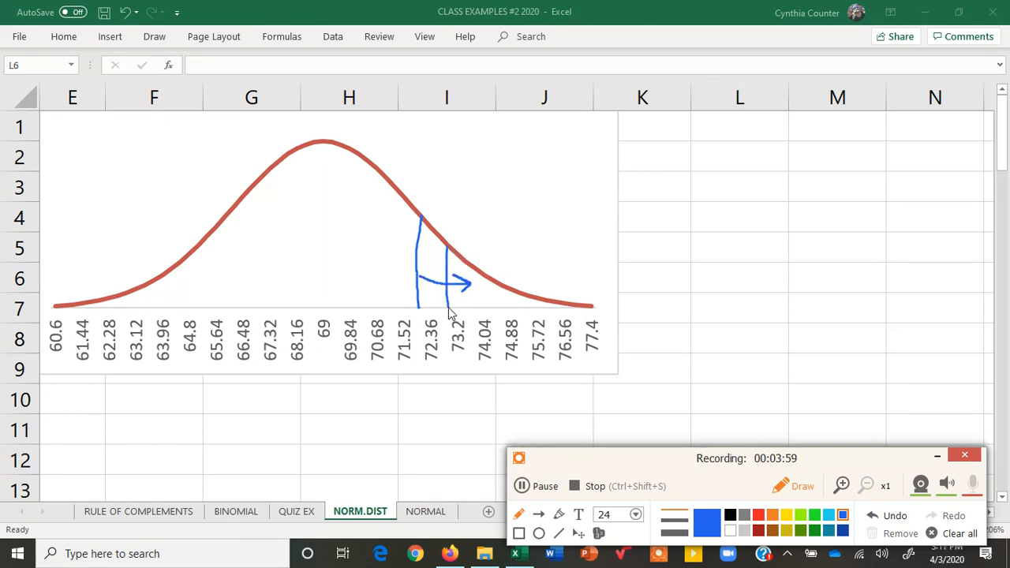
mouse_move(474, 273)
left_mouse_down()
mouse_move(478, 300)
mouse_move(505, 292)
mouse_move(507, 304)
left_mouse_up()
left_click(964, 535)
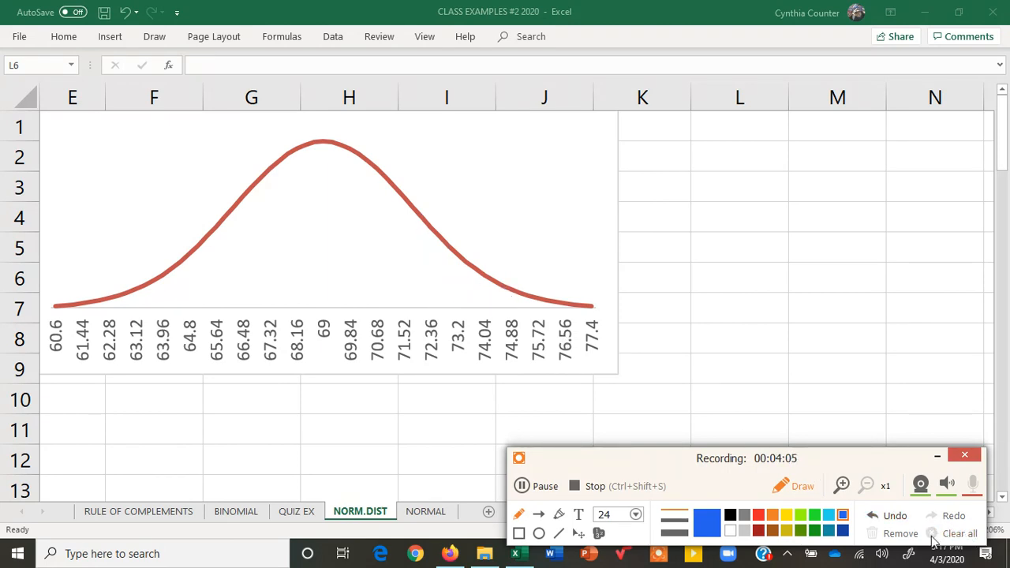
left_click(803, 490)
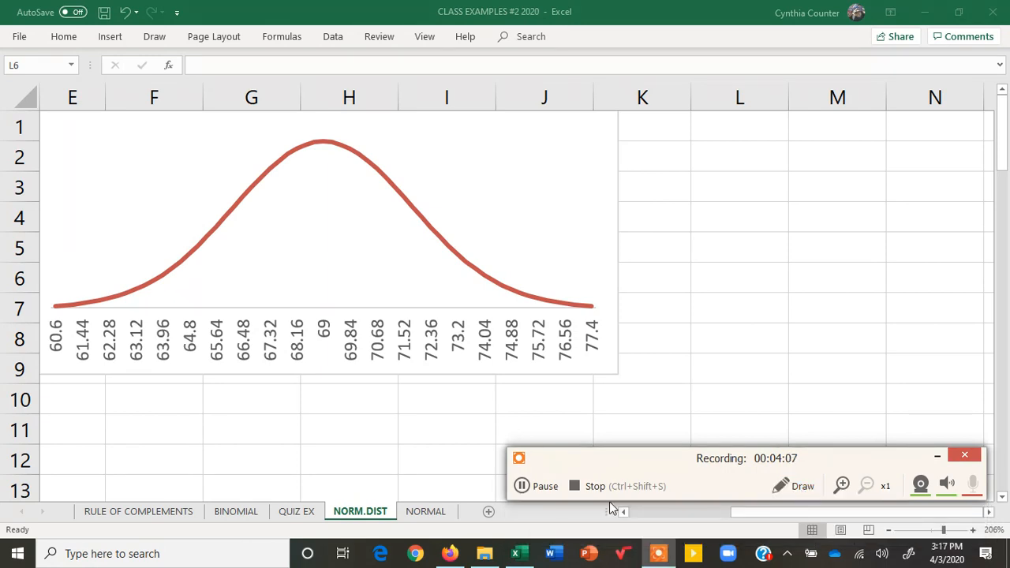
On the NORMAL sheet, enter =1-NORM.DIST(72,69,2.8,TRUE) in I15 for question #2 and compare it with the formula in I14
left_click(426, 511)
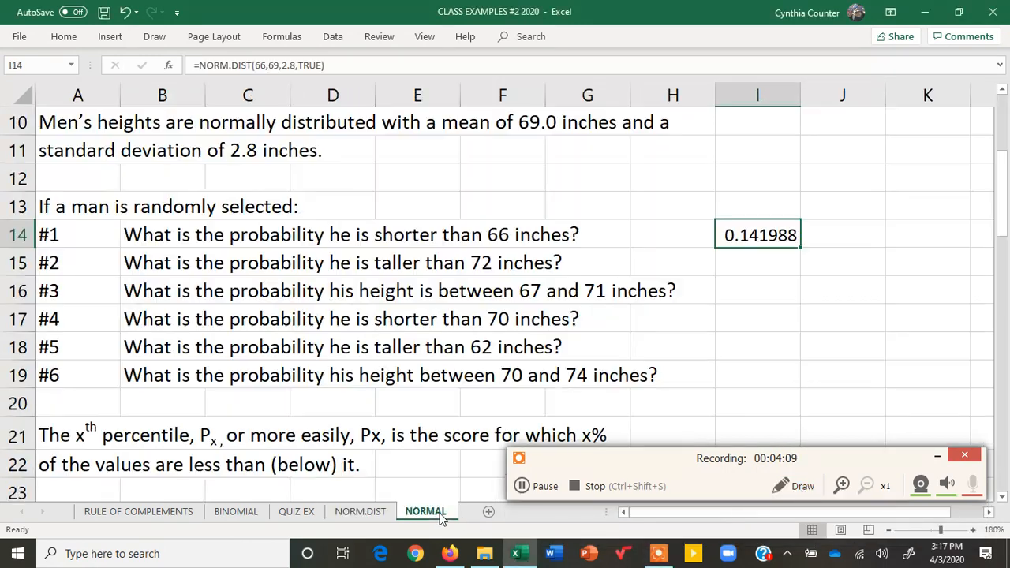
left_click(767, 263)
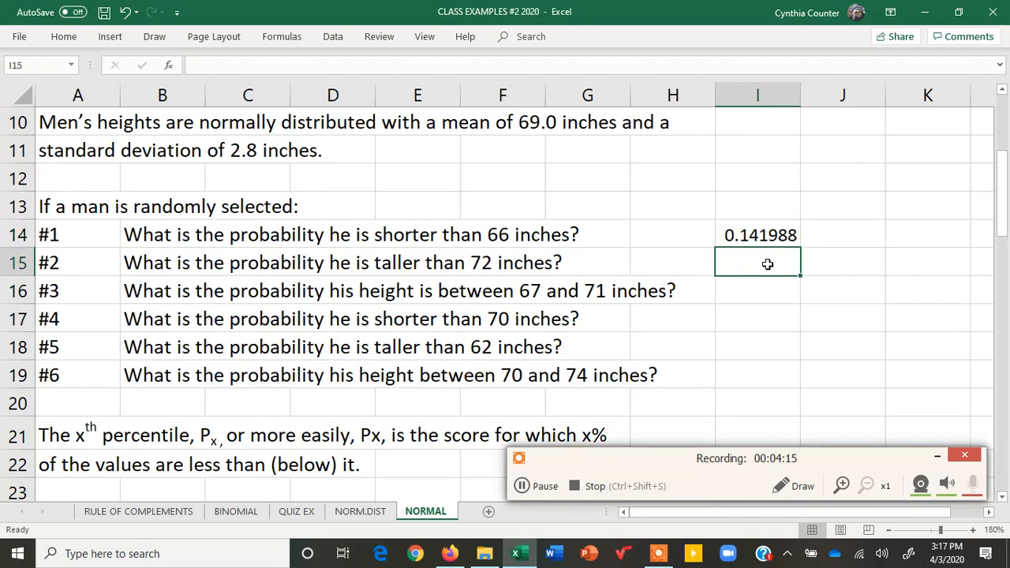
type("=")
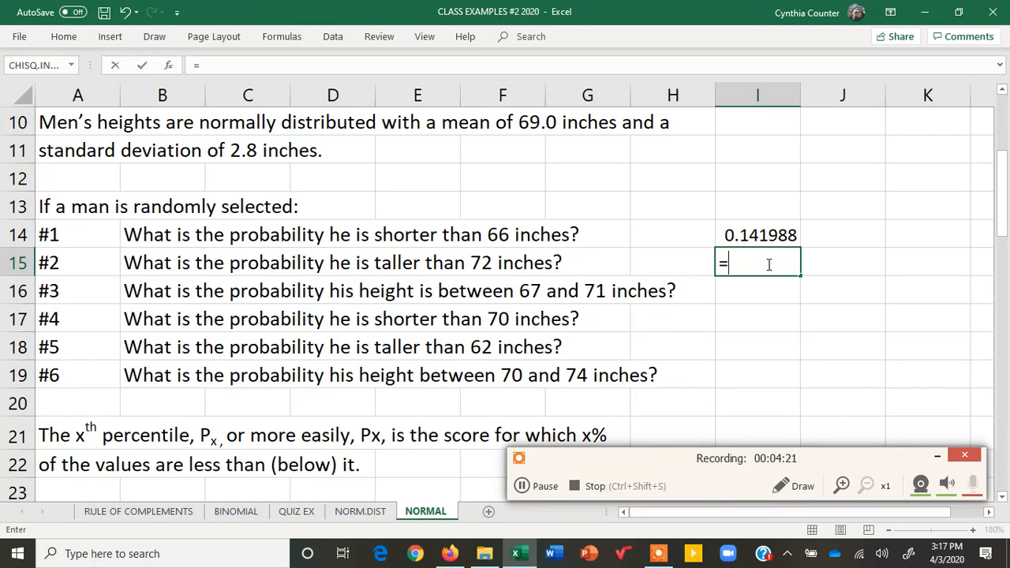
type("1-no")
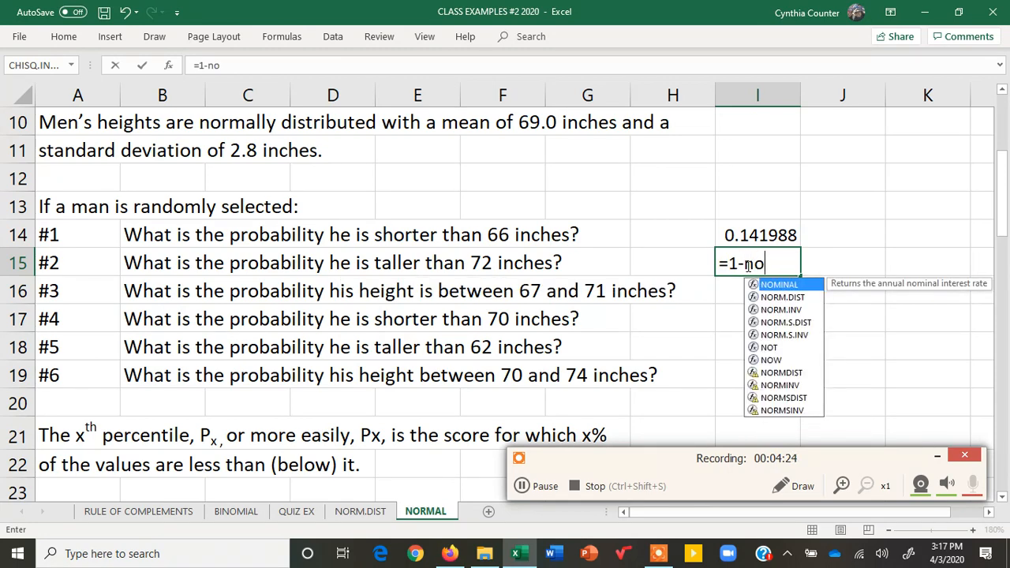
double_click(781, 298)
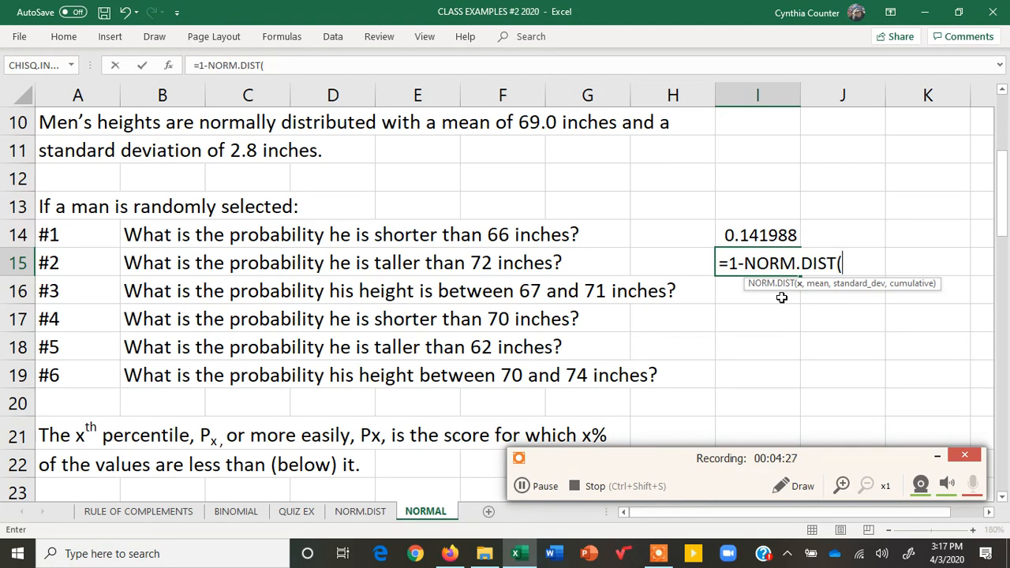
type("72,69")
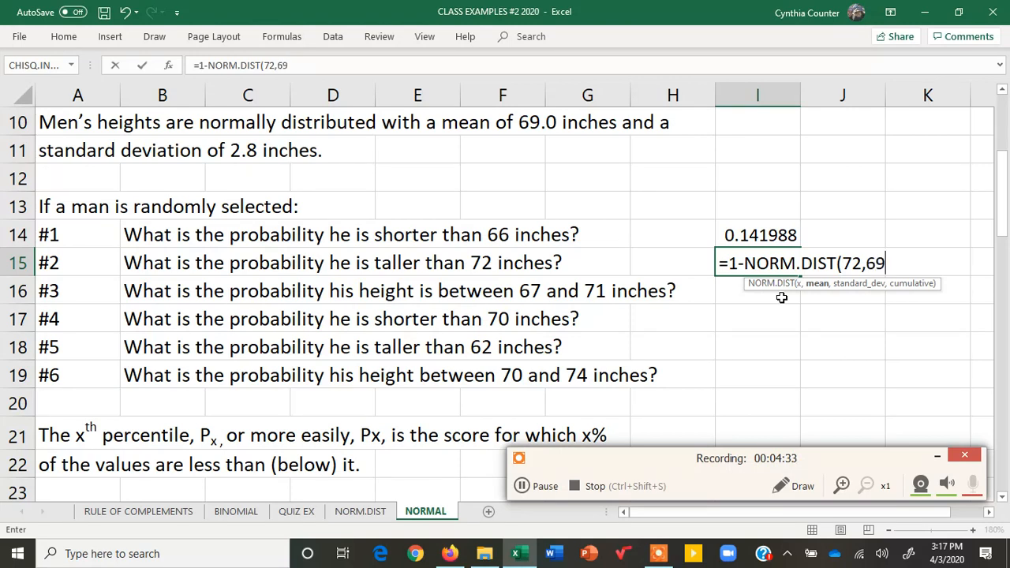
type(",")
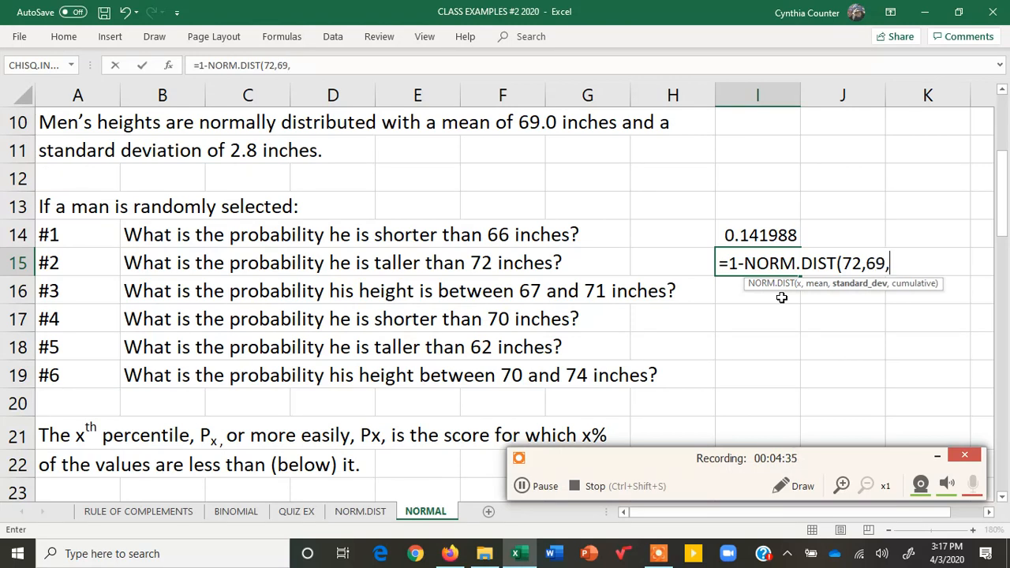
type("2.8,")
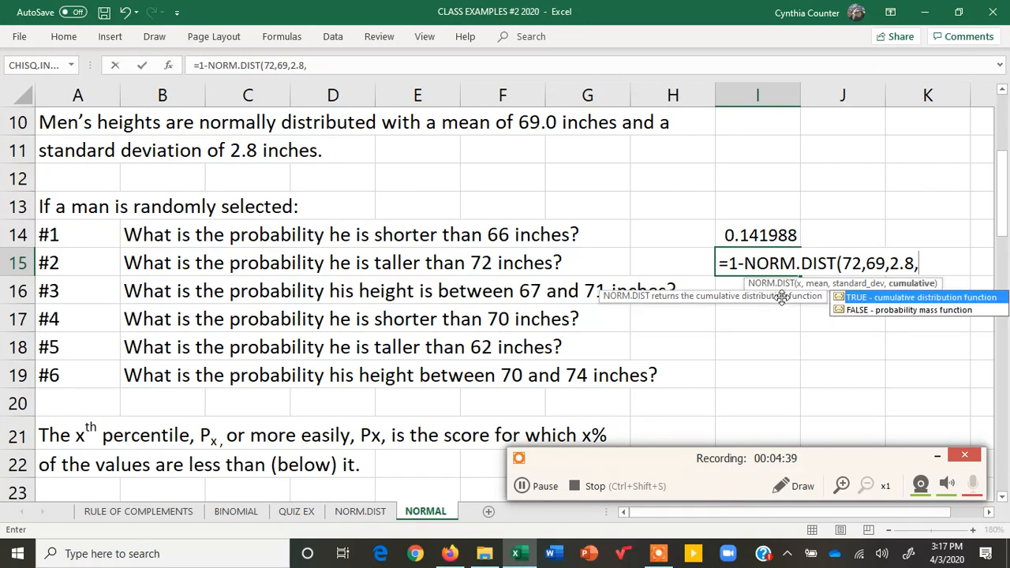
double_click(865, 297)
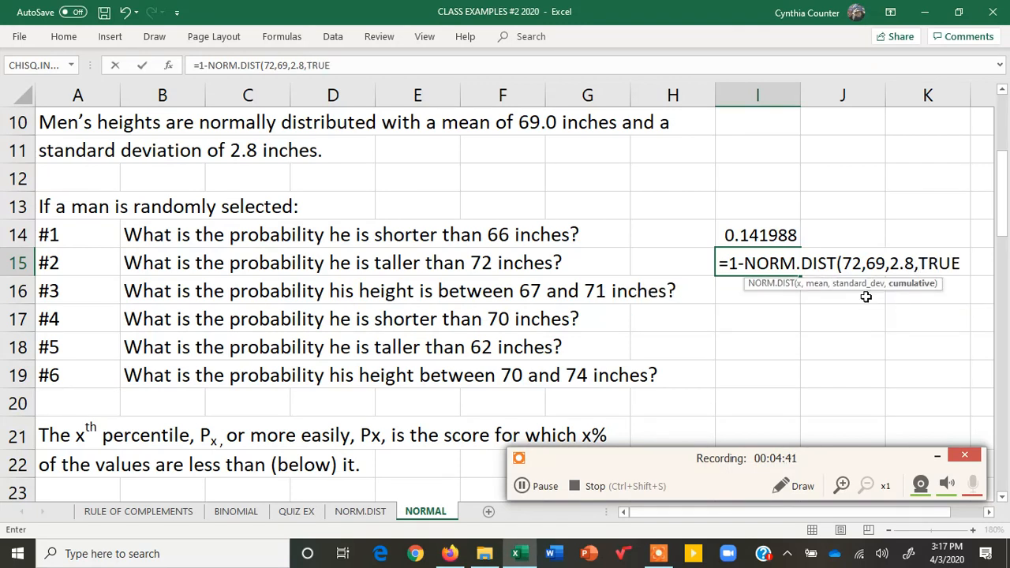
type(")")
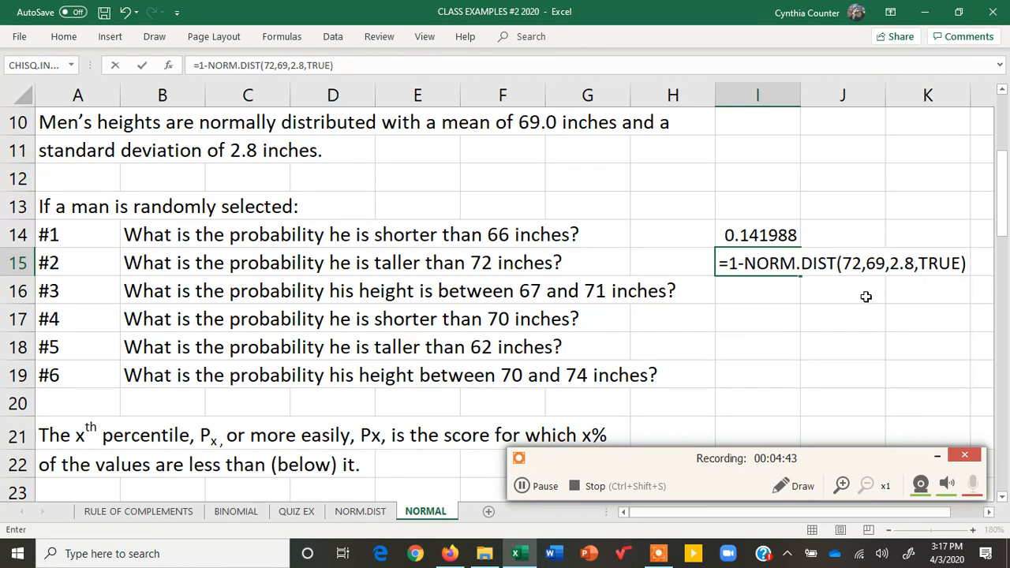
key("Return")
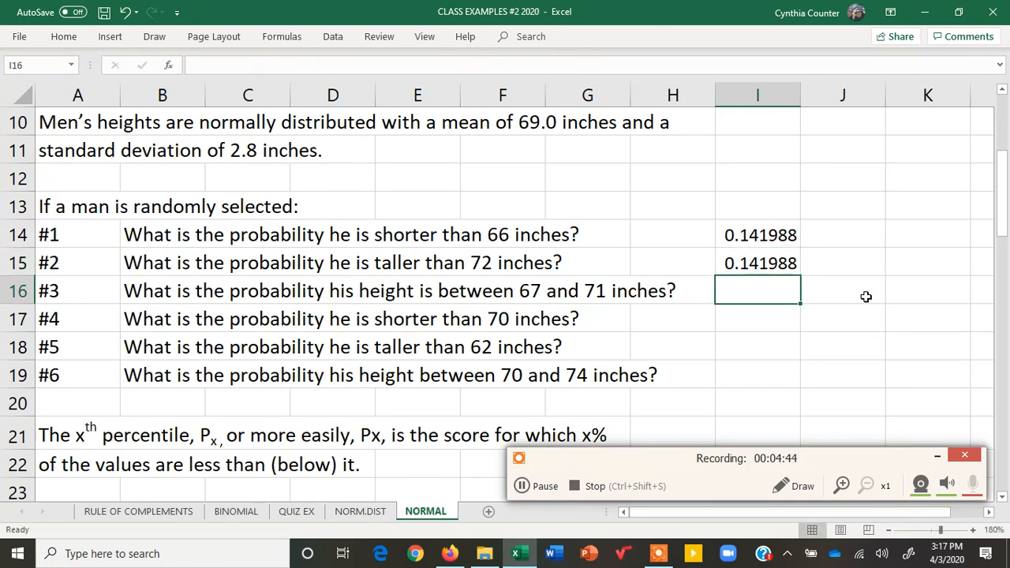
left_click(769, 261)
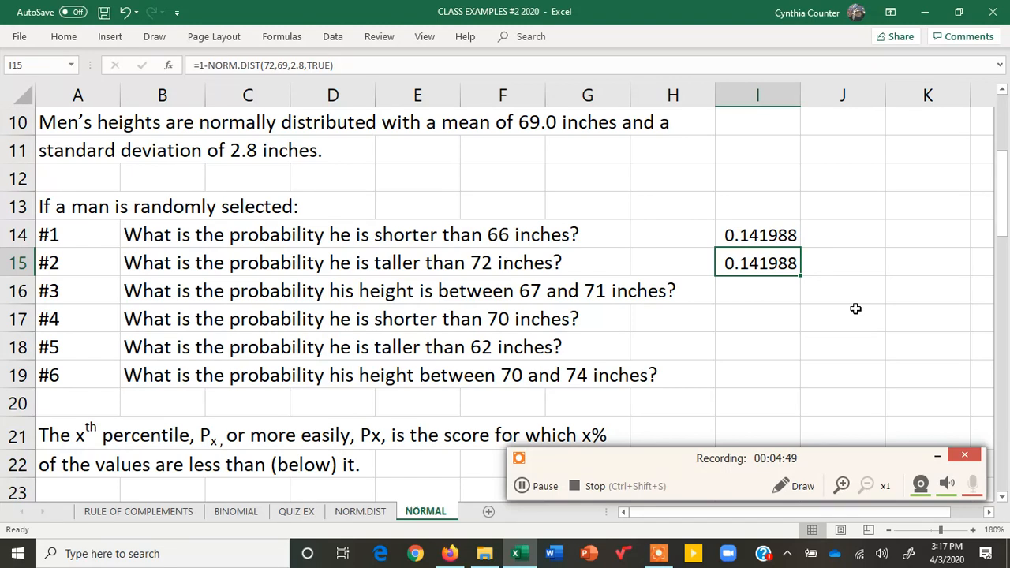
left_click(762, 237)
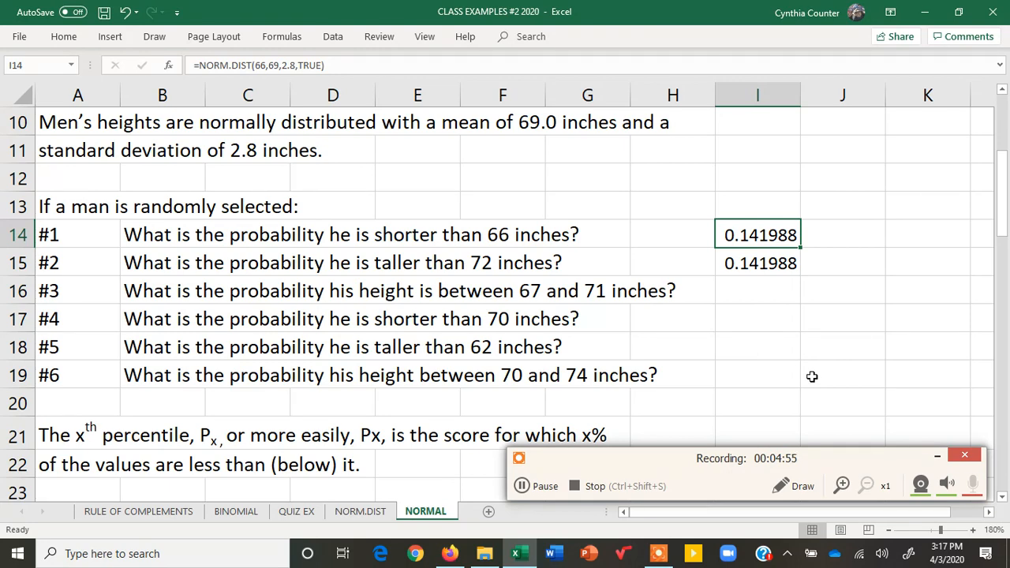
On the NORM.DIST sheet's bell curve, draw vertical lines at 66 and 69 and label the distance between them 3
left_click(370, 517)
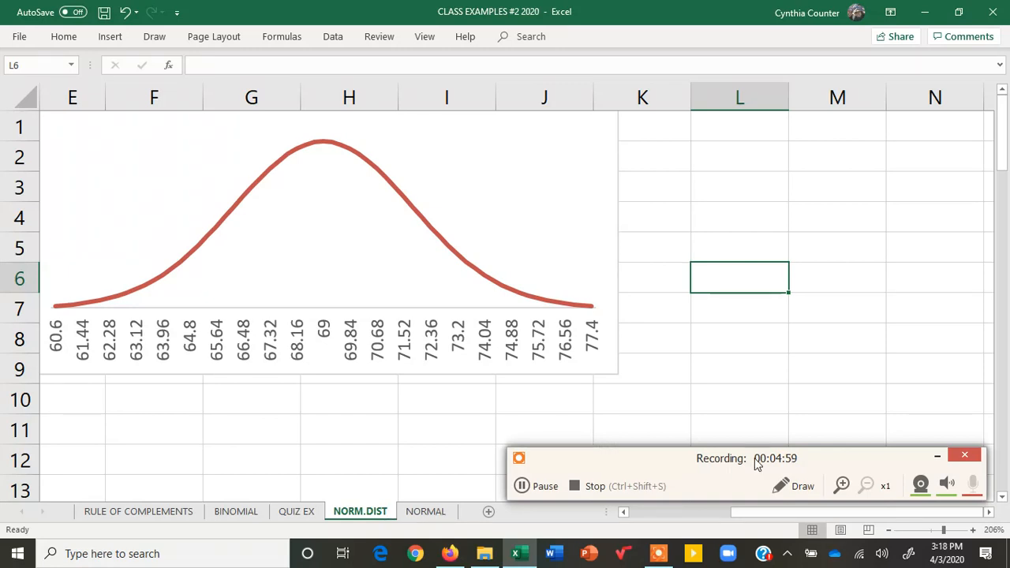
left_click(803, 486)
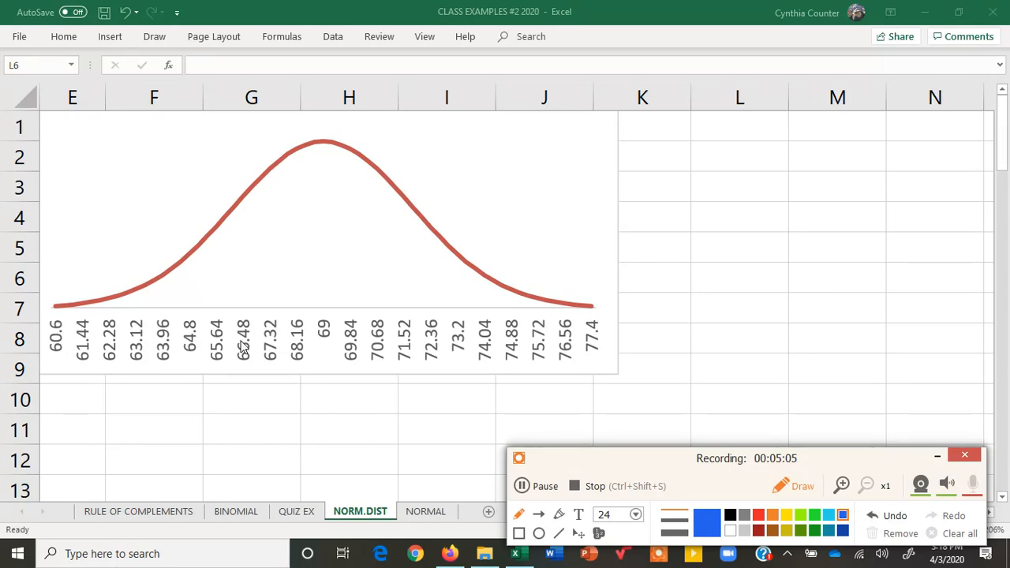
left_click_drag(229, 307, 234, 221)
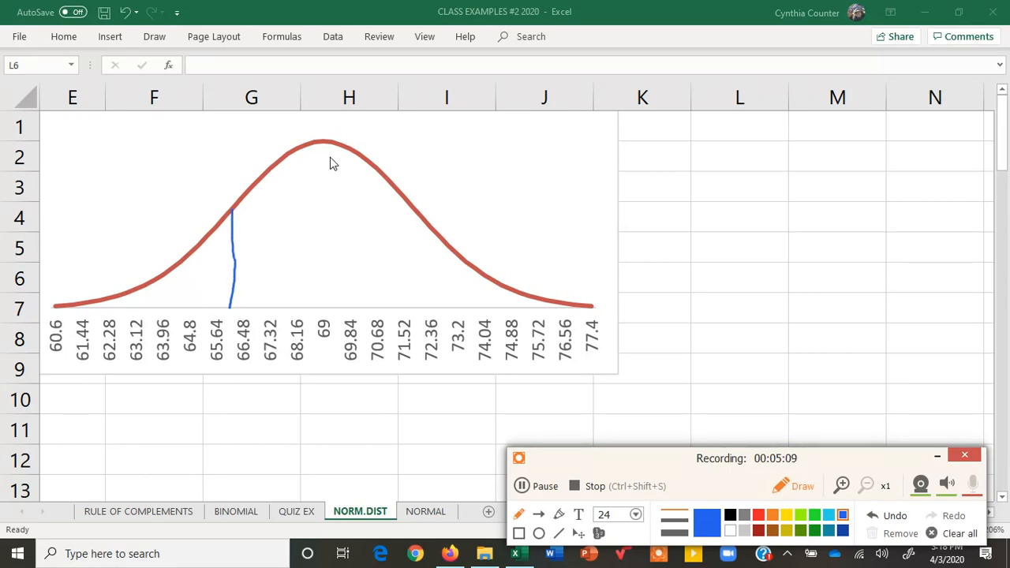
left_click_drag(322, 142, 321, 307)
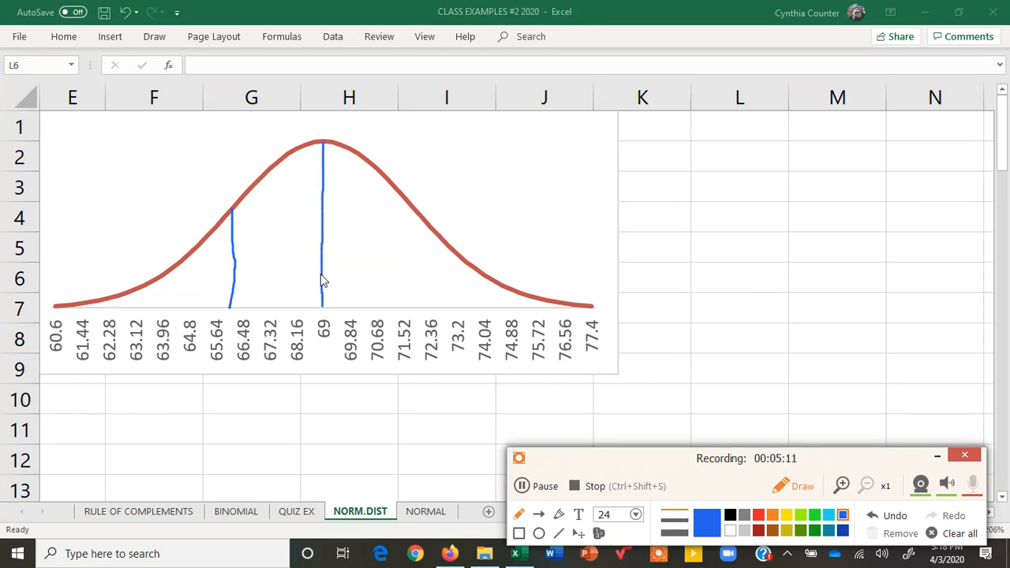
left_click_drag(321, 270, 243, 274)
mouse_move(269, 234)
left_mouse_down()
mouse_move(277, 244)
mouse_move(269, 253)
left_mouse_up()
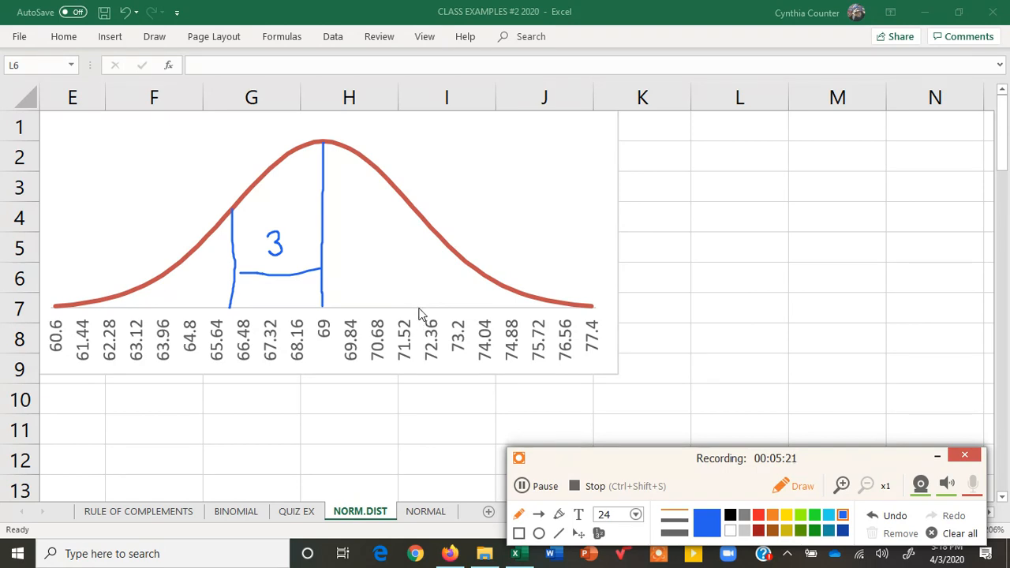
Draw a vertical line at 72 on the bell curve and label its distance from the 69 line 3
left_click_drag(420, 314, 418, 213)
left_click_drag(327, 266, 412, 267)
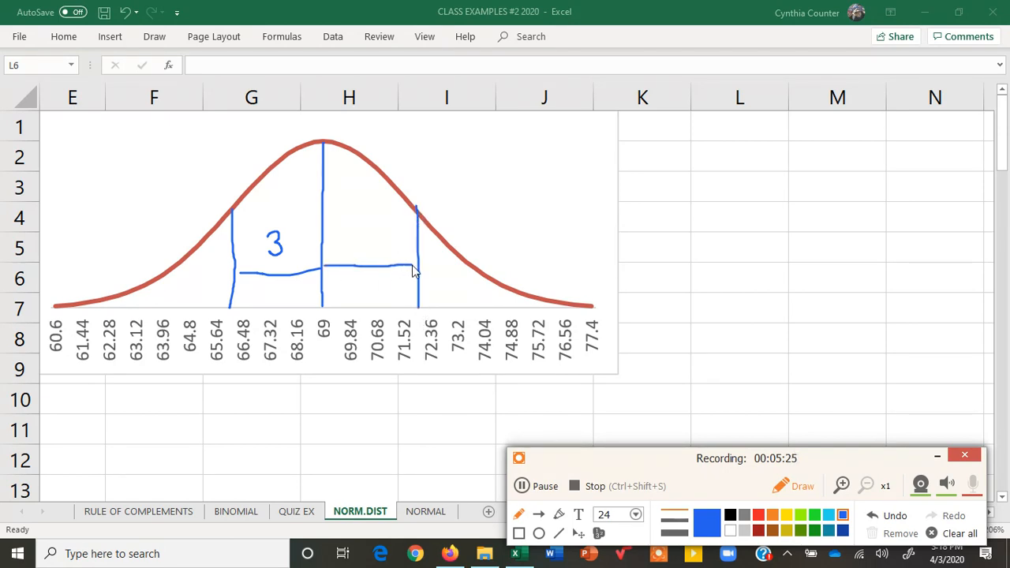
mouse_move(367, 234)
left_mouse_down()
mouse_move(376, 246)
mouse_move(365, 251)
left_mouse_up()
Shade the curve's tails below 66 and above 72 with short strokes, clear all the marks and leave drawing mode
left_click_drag(223, 235, 216, 298)
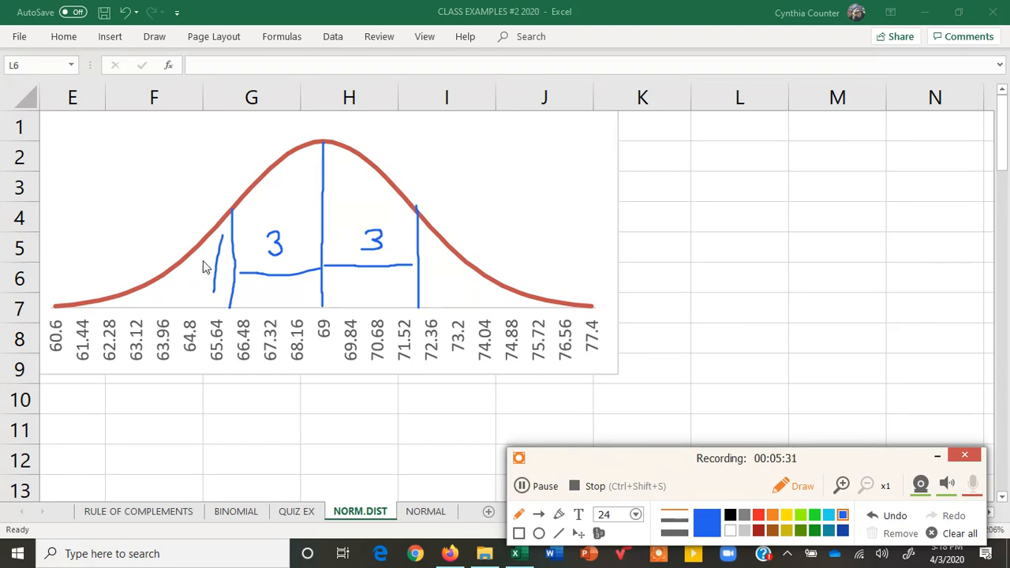
left_click_drag(203, 258, 196, 295)
mouse_move(438, 247)
left_mouse_down()
mouse_move(439, 286)
mouse_move(457, 301)
mouse_move(485, 301)
left_mouse_up()
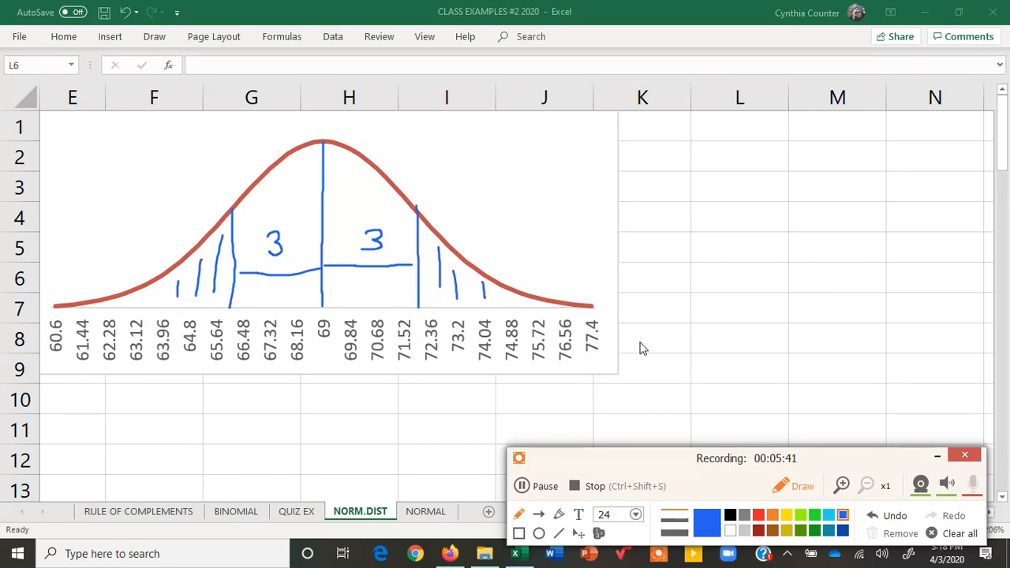
left_click(955, 532)
left_click(799, 487)
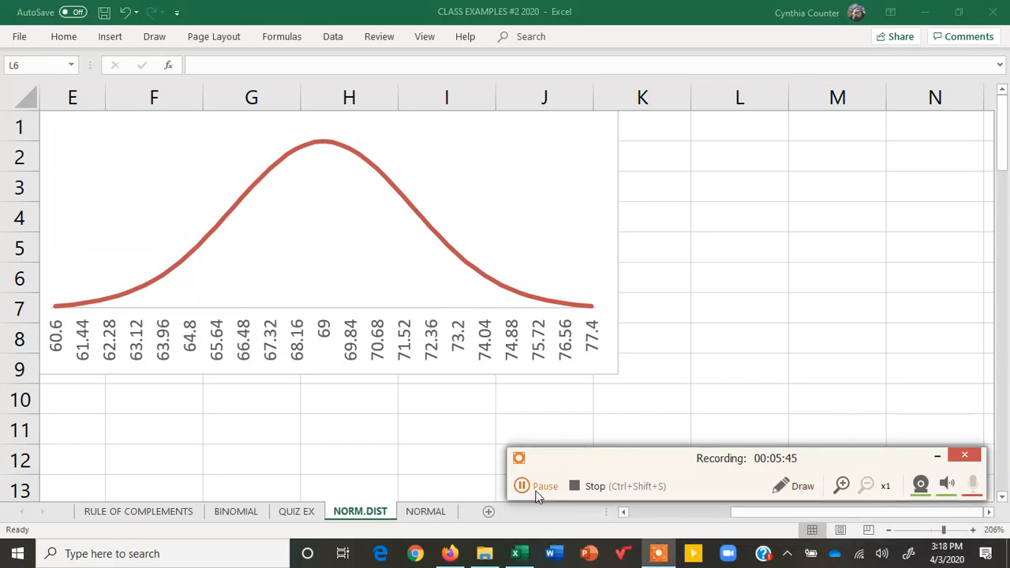
On the NORMAL sheet, select the answers to questions #1 and #2 in I14:I15 to compare them
left_click(435, 512)
left_click(426, 511)
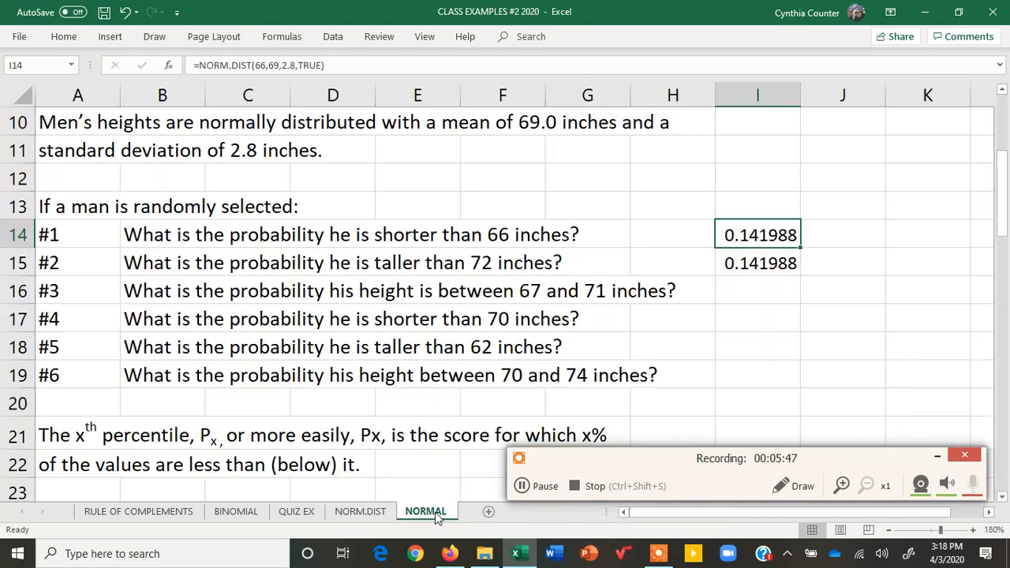
left_click_drag(755, 234, 755, 262)
key("ctrl+d")
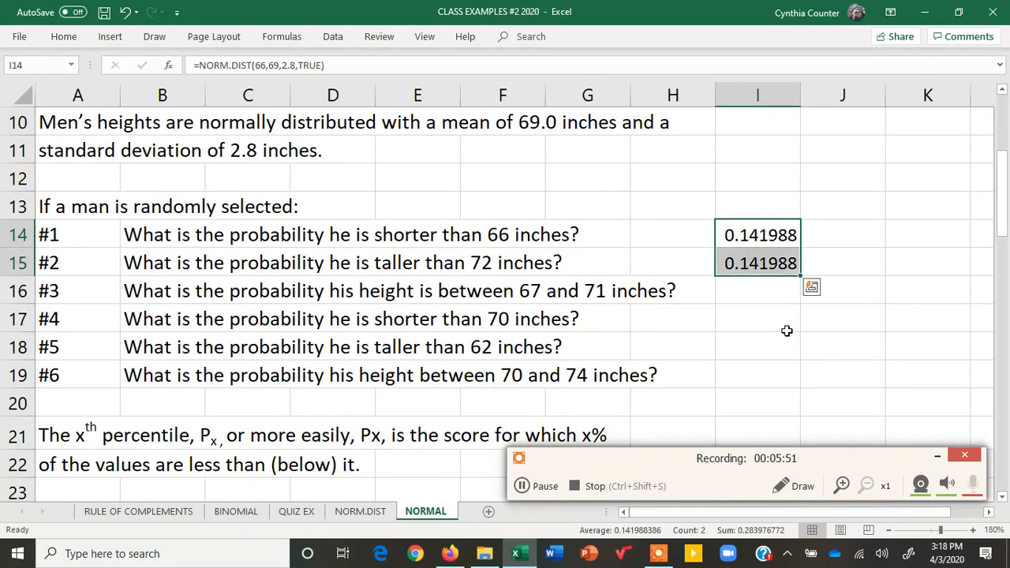
Select I16, underline "between 67 and 71 inches" in question #3 with the drawing tool, and clear the mark
left_click(751, 292)
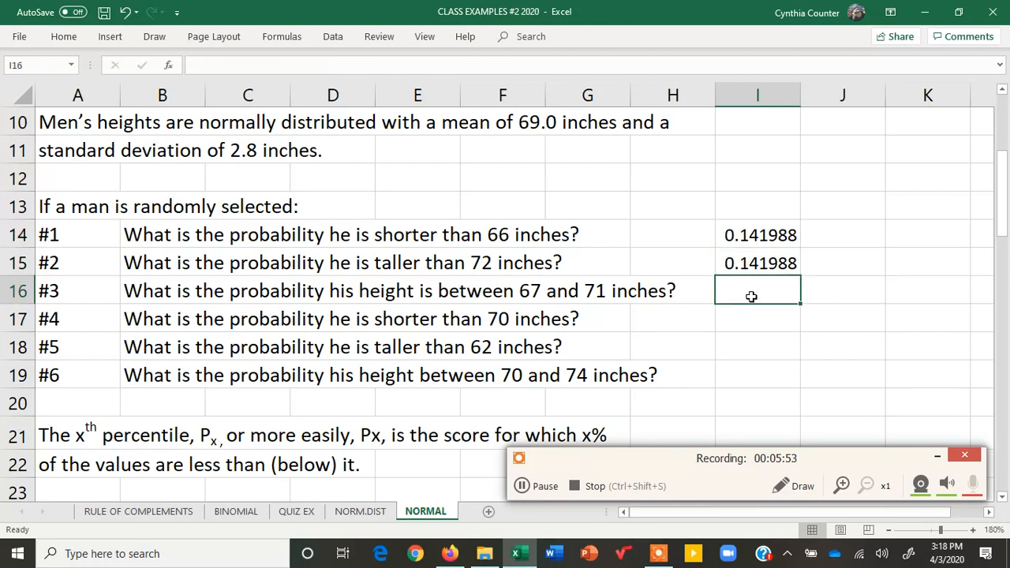
left_click(793, 486)
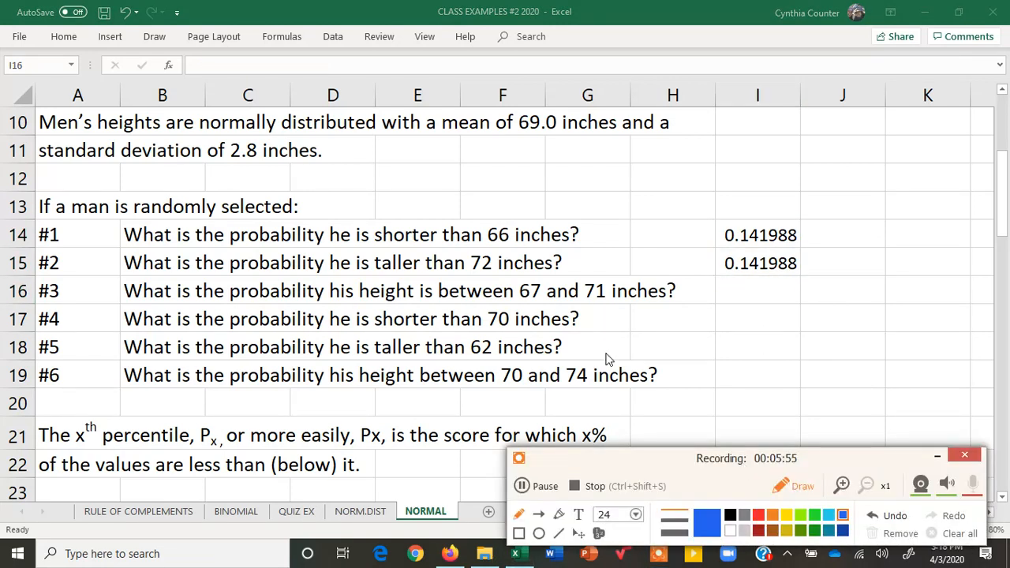
left_click_drag(438, 298, 654, 299)
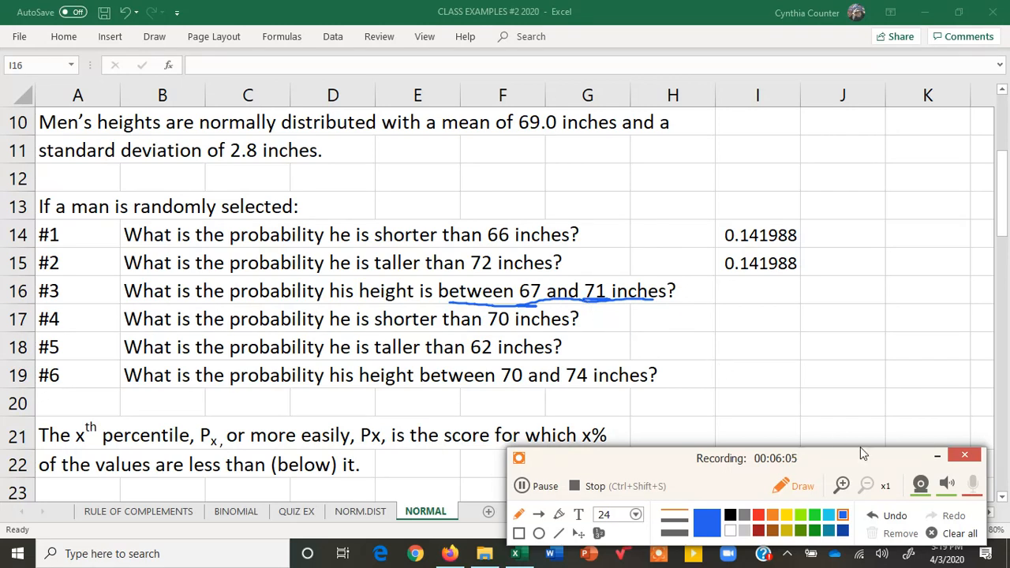
left_click(960, 534)
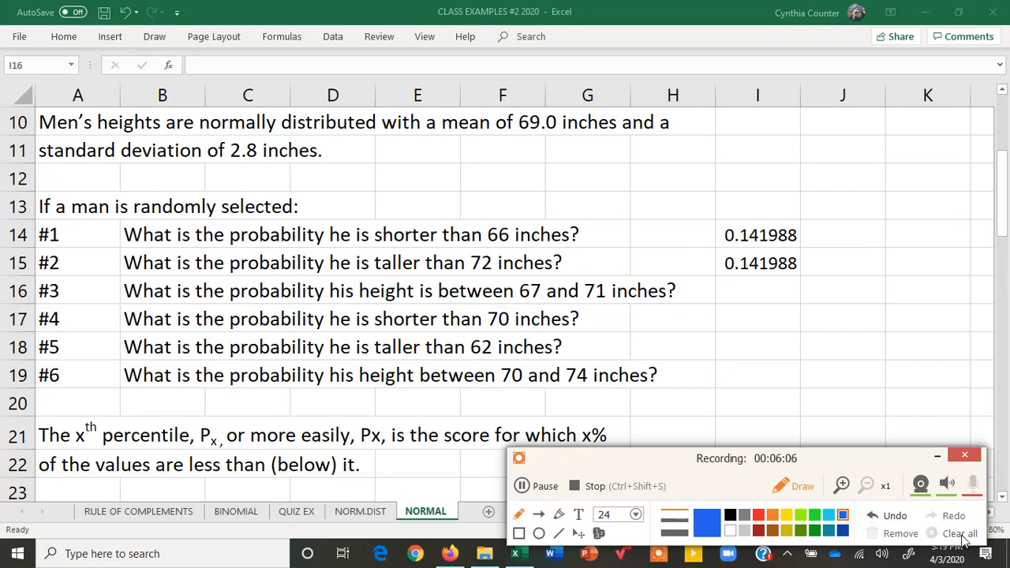
left_click(797, 487)
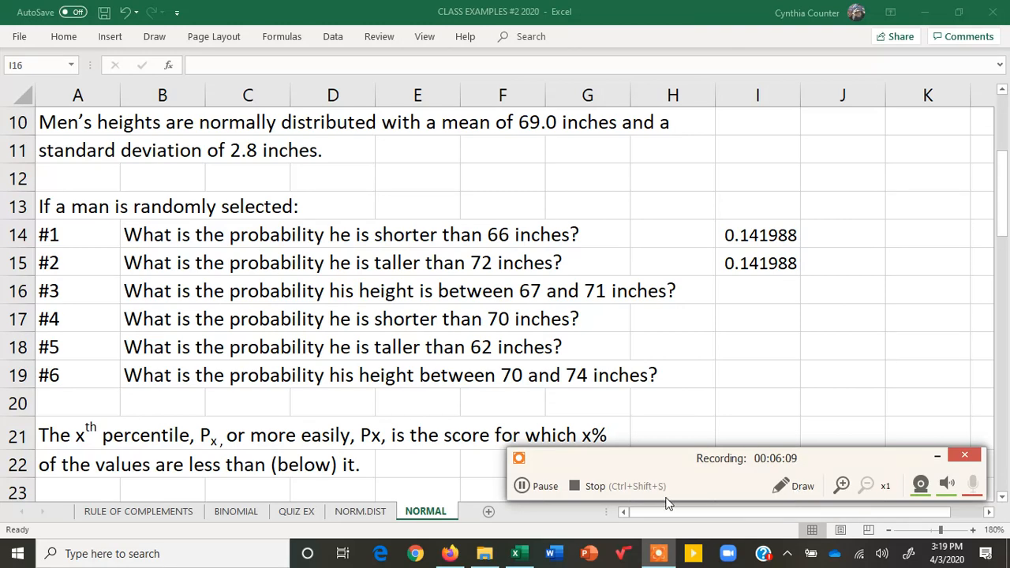
On the NORM.DIST sheet, draw vertical lines at 67 and 69 on the bell curve and label the distance between them 2
left_click(361, 512)
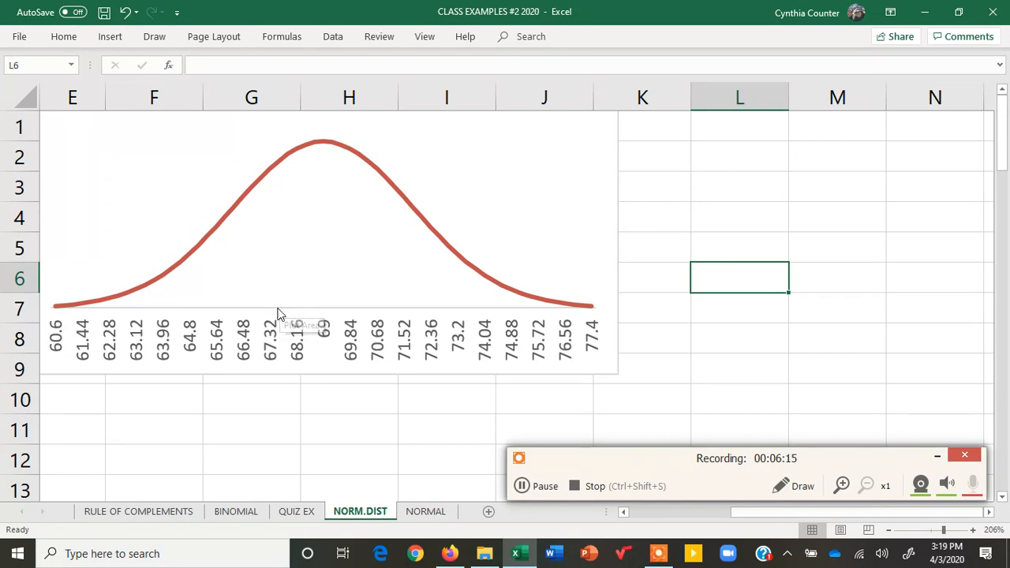
left_click(282, 254)
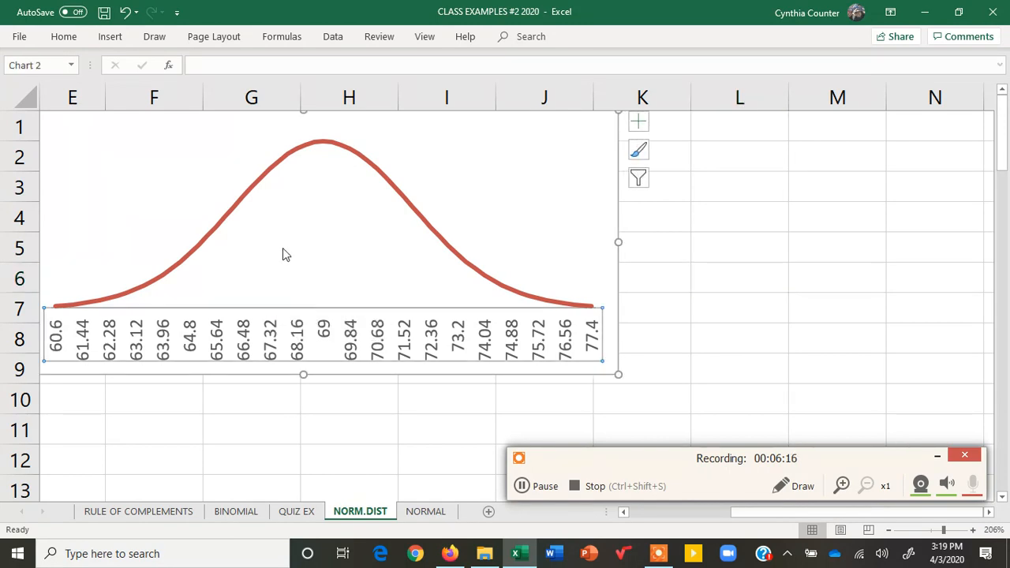
left_click(812, 488)
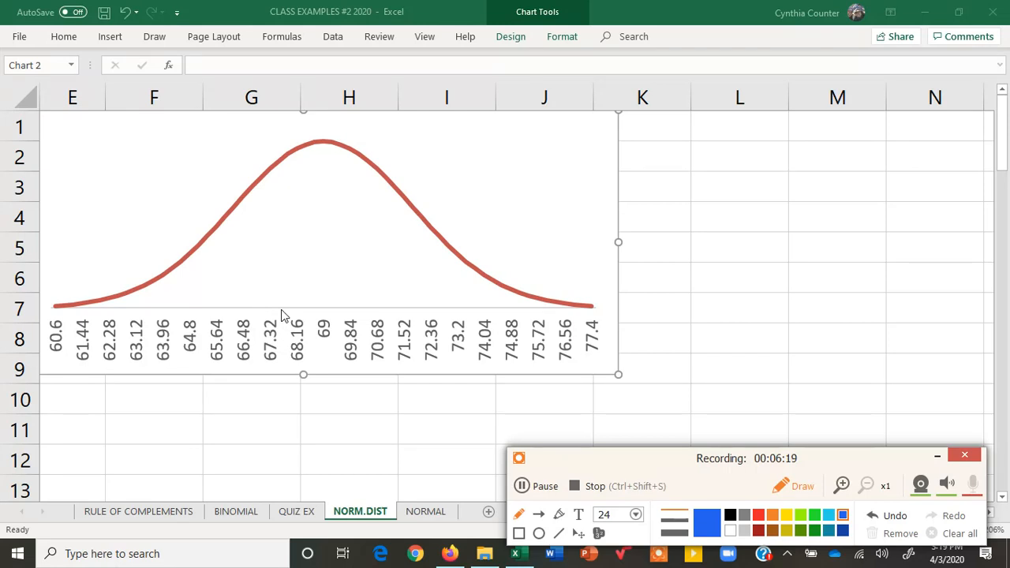
left_click_drag(281, 309, 276, 167)
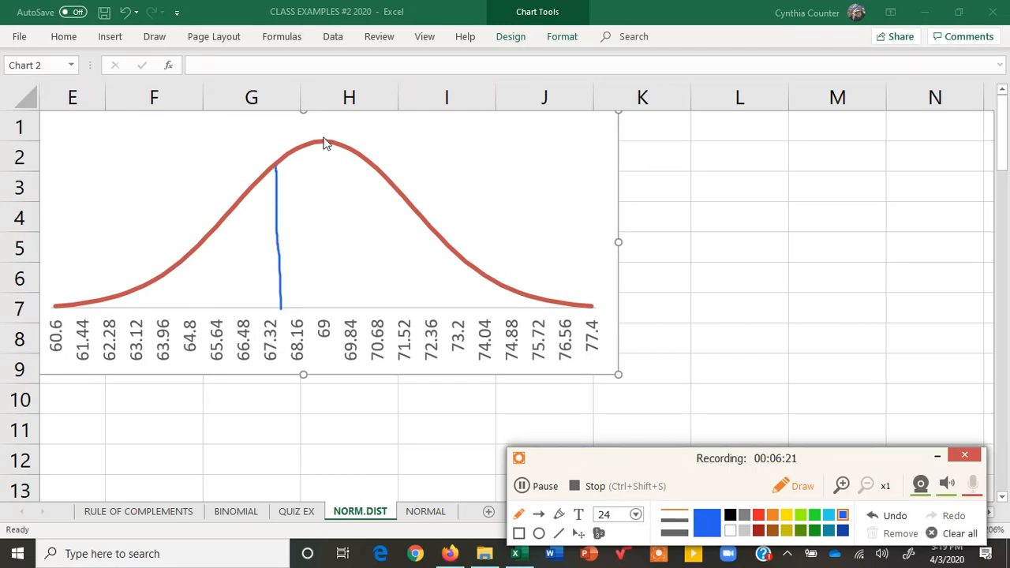
left_click_drag(323, 142, 326, 314)
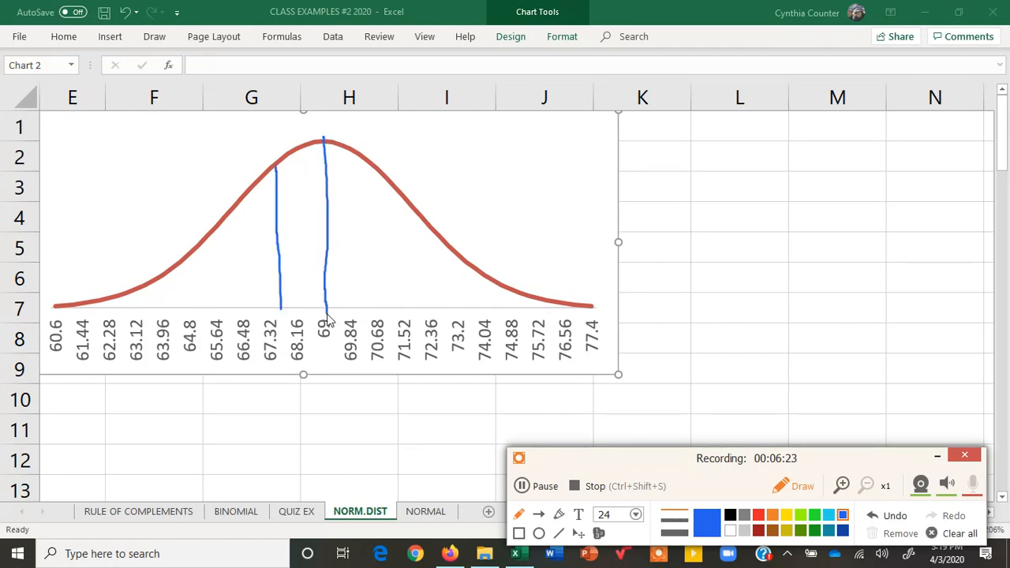
mouse_move(282, 264)
left_mouse_down()
mouse_move(325, 260)
mouse_move(307, 236)
mouse_move(298, 246)
mouse_move(308, 247)
left_mouse_up()
Draw a vertical line at 71 on the bell curve and label its distance from the 69 line 2 with a double-headed arrow
left_click_drag(387, 304, 382, 175)
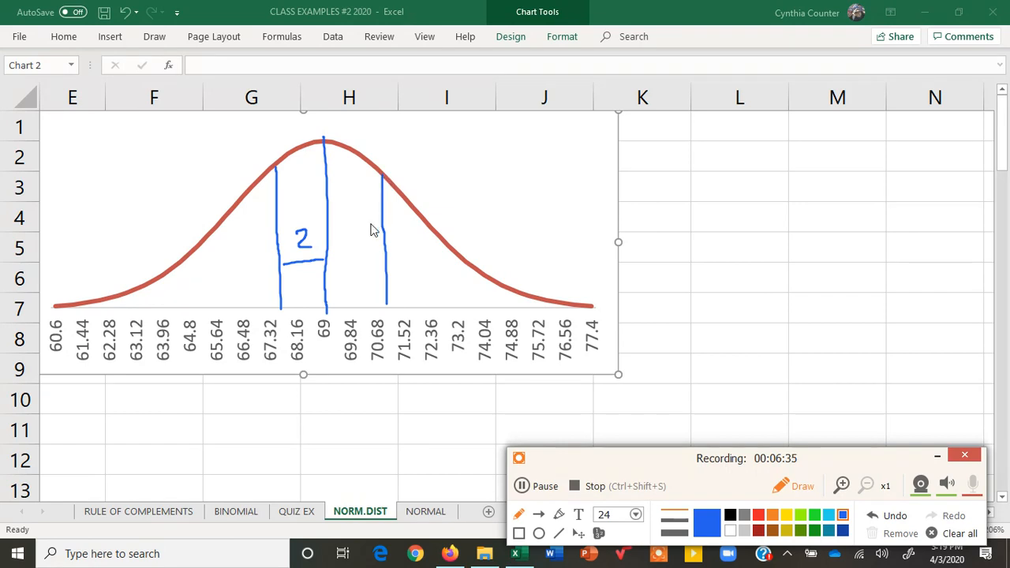
mouse_move(331, 264)
left_mouse_down()
mouse_move(380, 262)
mouse_move(340, 270)
left_mouse_up()
left_click_drag(345, 228, 359, 244)
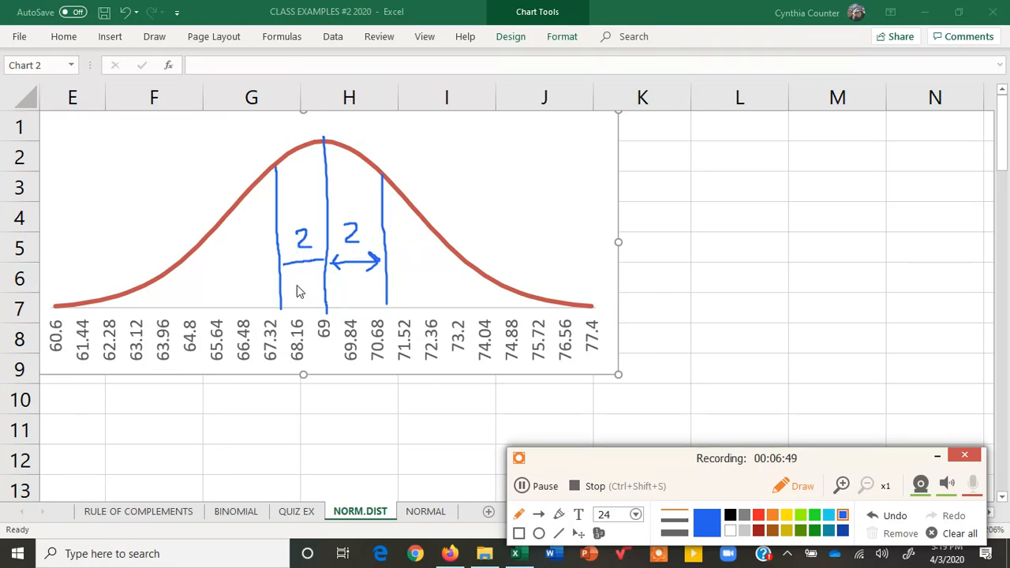
Draw a double-headed arrow between the 67 and 71 lines and shade the area under the curve between them
mouse_move(362, 284)
left_mouse_down()
mouse_move(384, 281)
mouse_move(371, 291)
left_mouse_up()
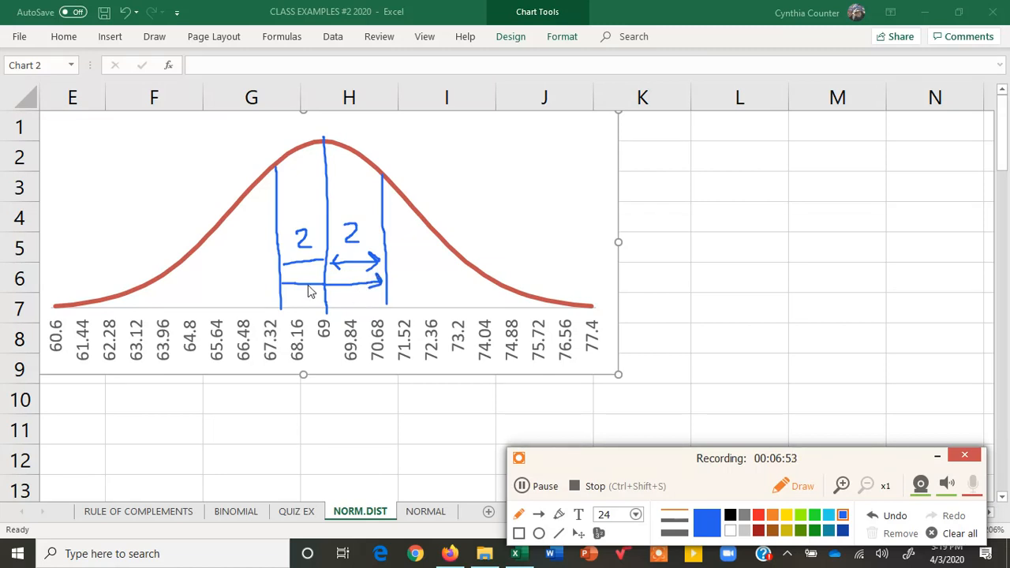
left_click_drag(287, 278, 290, 297)
mouse_move(297, 157)
left_mouse_down()
mouse_move(366, 169)
mouse_move(335, 218)
mouse_move(342, 248)
mouse_move(288, 278)
mouse_move(296, 294)
mouse_move(363, 298)
left_mouse_up()
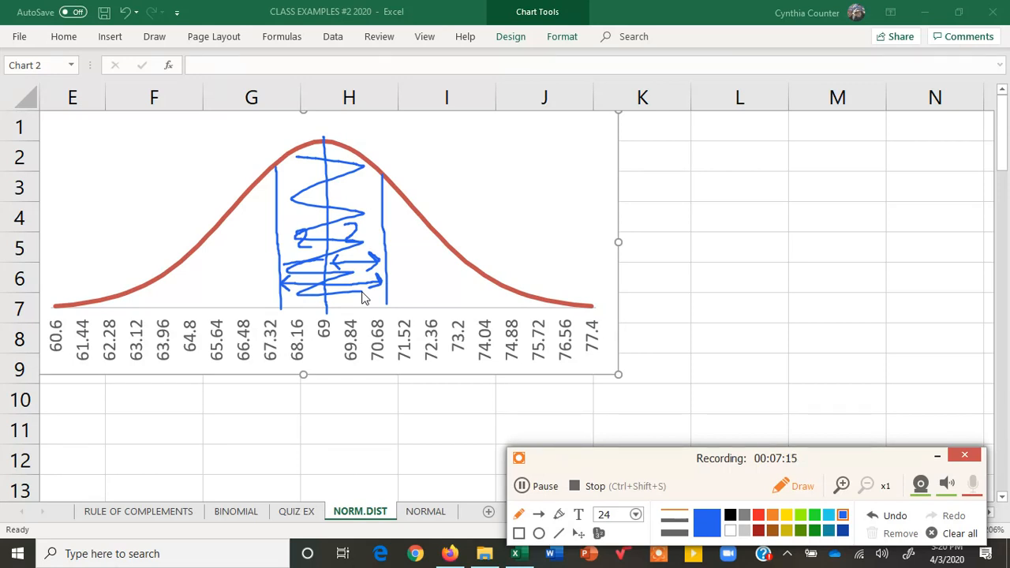
Draw leftward arrows from the 71 and 67 lines, scribble over the difference between them, clear all the marks and leave drawing mode
left_click_drag(382, 118, 384, 183)
mouse_move(385, 139)
left_mouse_down()
mouse_move(82, 136)
mouse_move(84, 150)
left_mouse_up()
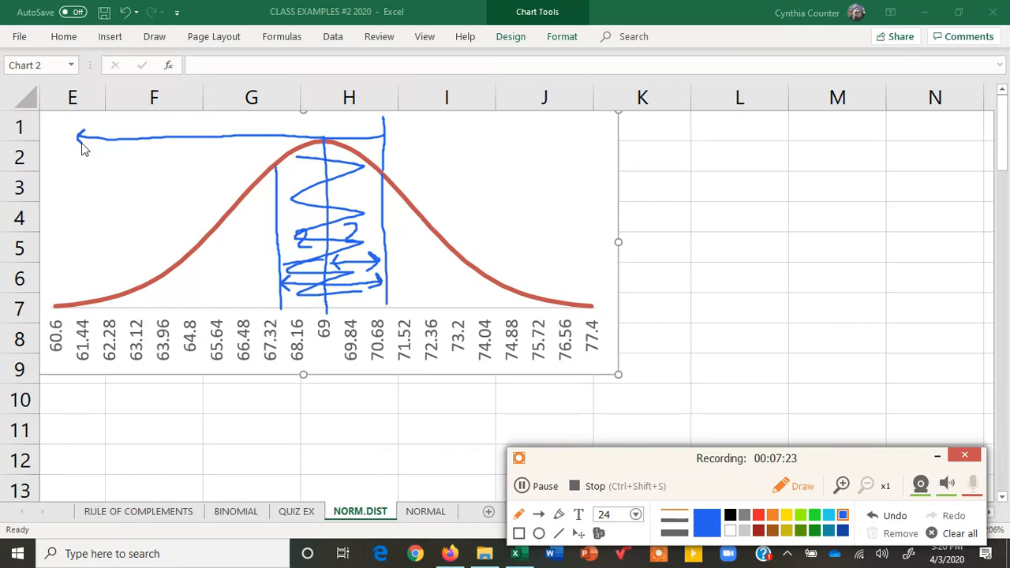
mouse_move(276, 110)
left_mouse_down()
mouse_move(276, 158)
mouse_move(95, 163)
mouse_move(82, 147)
mouse_move(71, 160)
mouse_move(90, 185)
left_mouse_up()
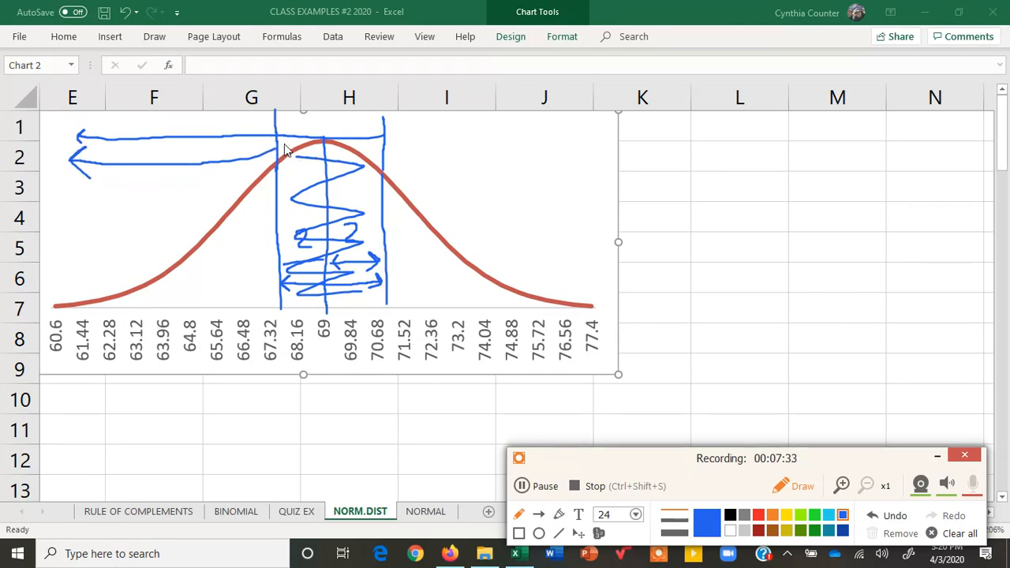
mouse_move(285, 150)
left_mouse_down()
mouse_move(390, 146)
mouse_move(288, 146)
left_mouse_up()
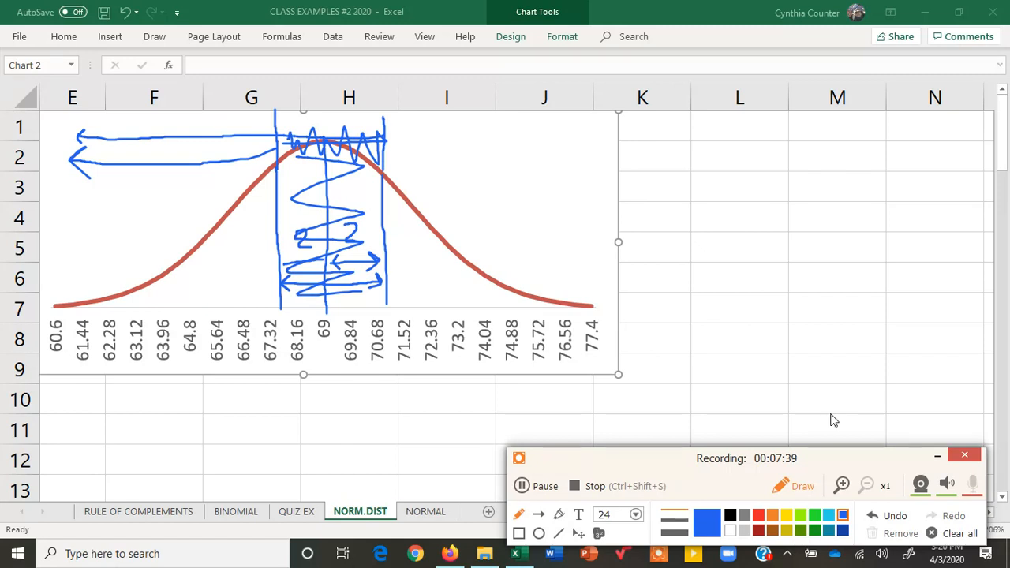
left_click(952, 534)
left_click(798, 488)
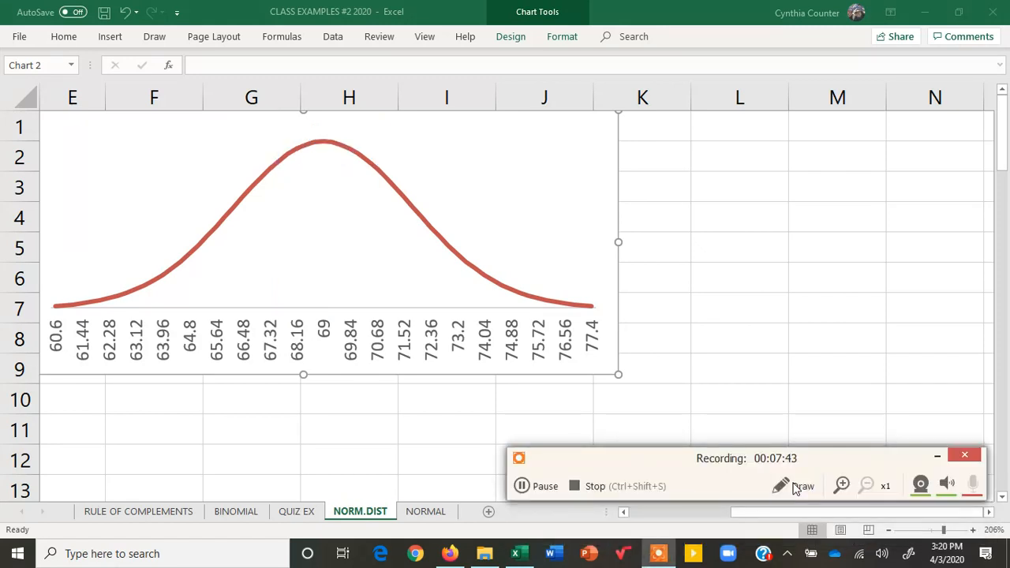
On the NORMAL sheet, begin the question #3 formula in I16 with =NORM.DIST(71,69,2.8,TRUE) followed by a minus sign
left_click(434, 511)
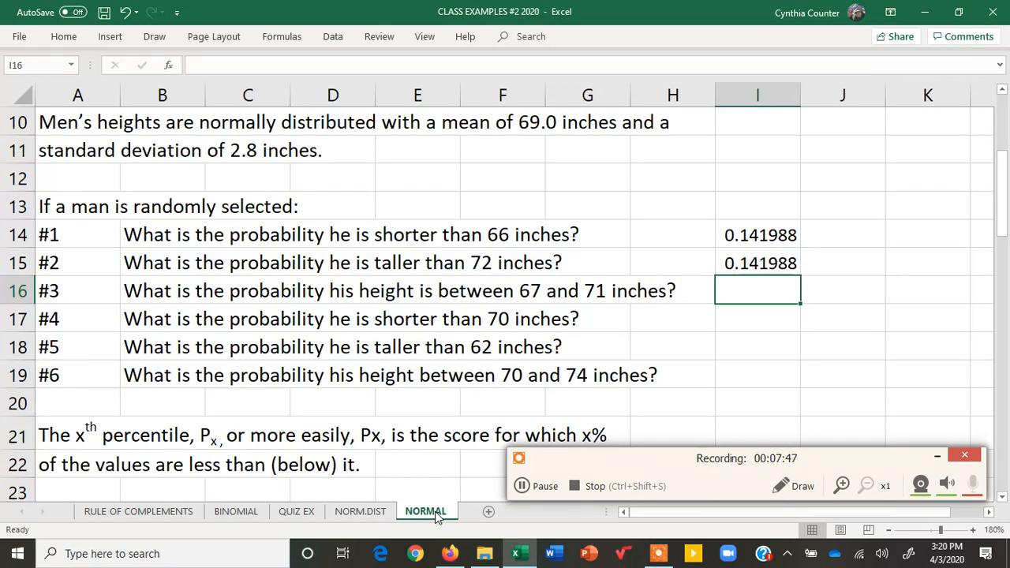
type("=no")
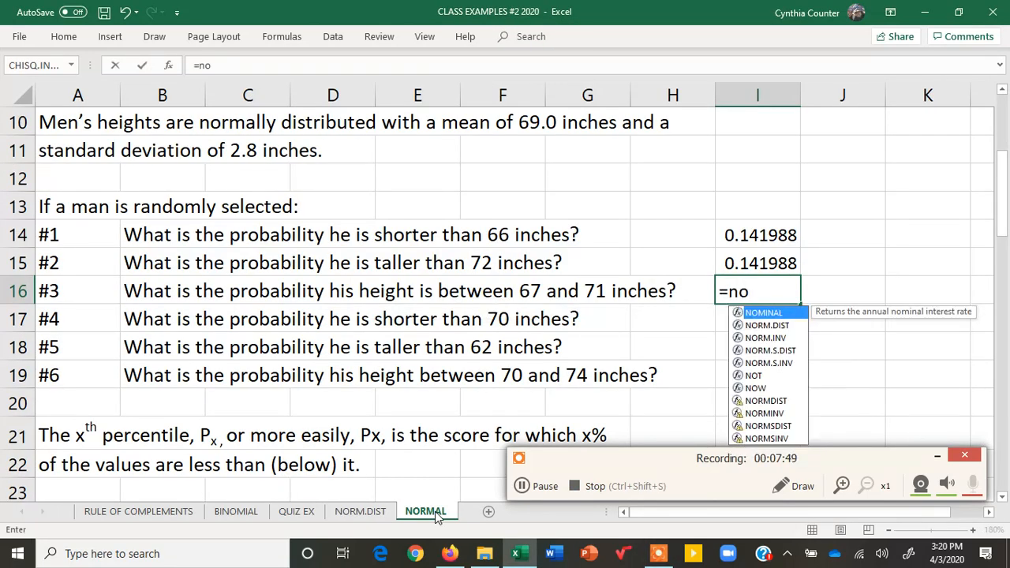
type("r")
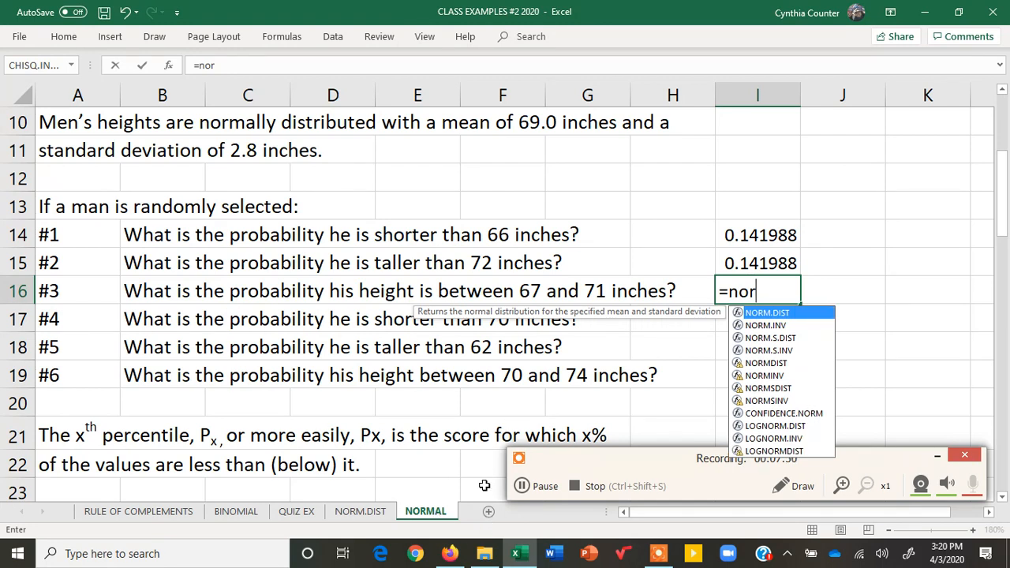
double_click(769, 314)
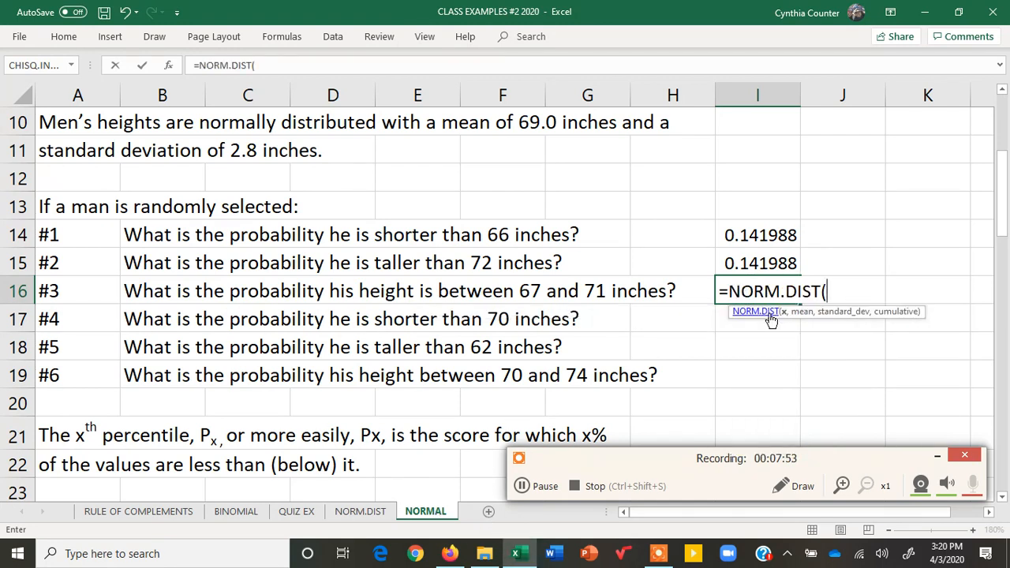
type("71,69,2.8,")
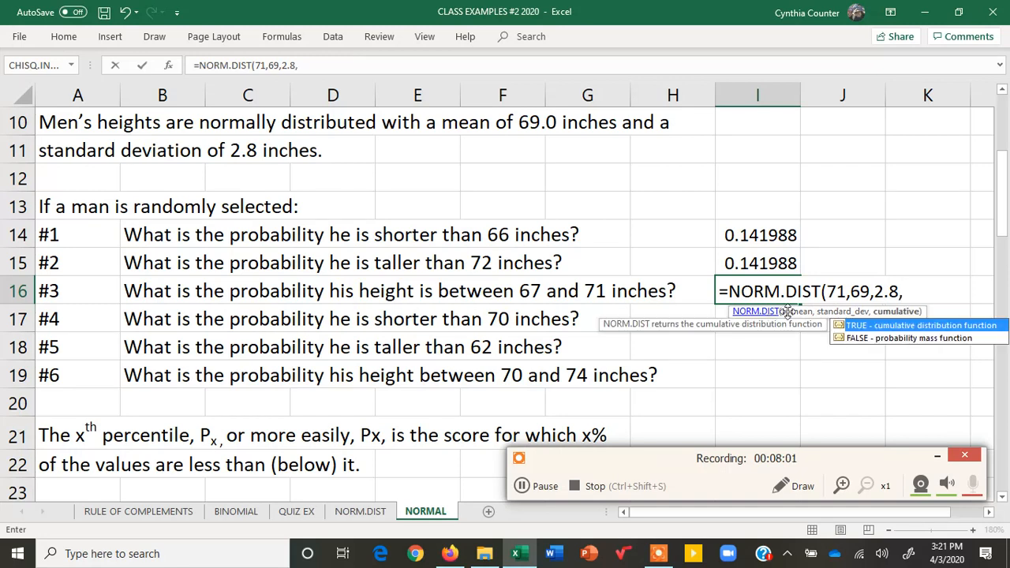
double_click(867, 326)
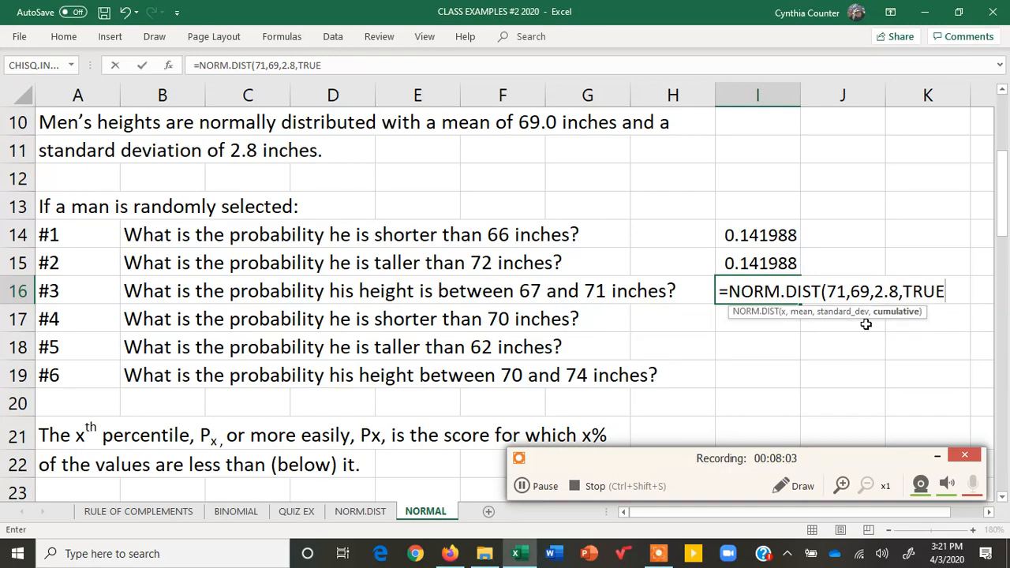
type(")-")
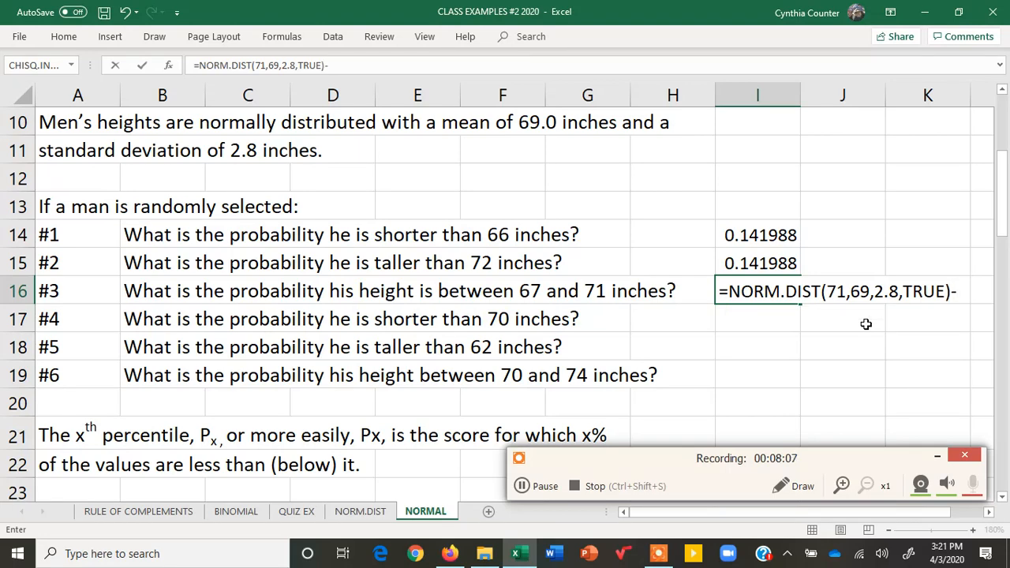
Complete the I16 formula by subtracting NORM.DIST(67,69,2.8,TRUE), enter it and reselect the cell
type("norm")
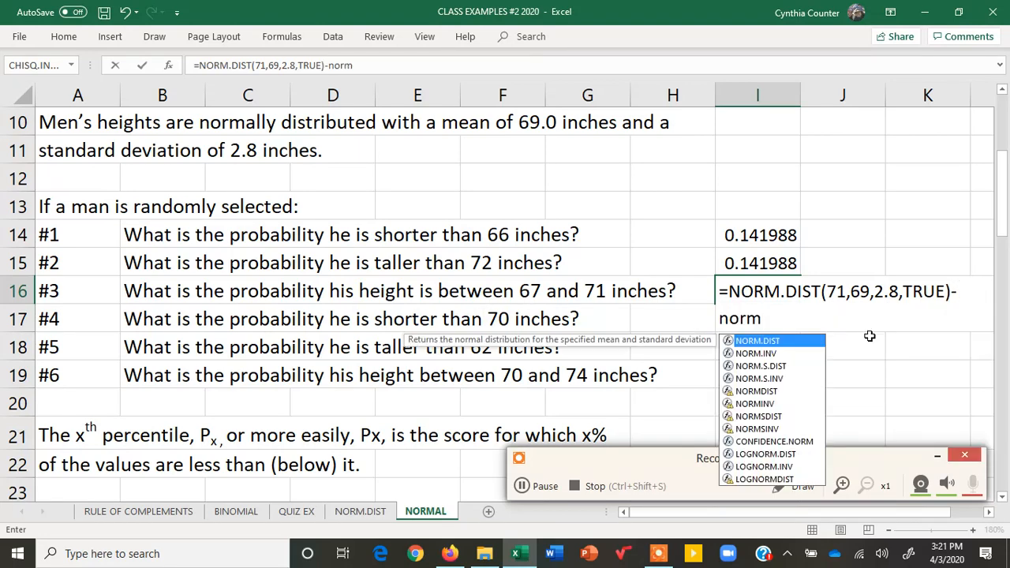
double_click(787, 340)
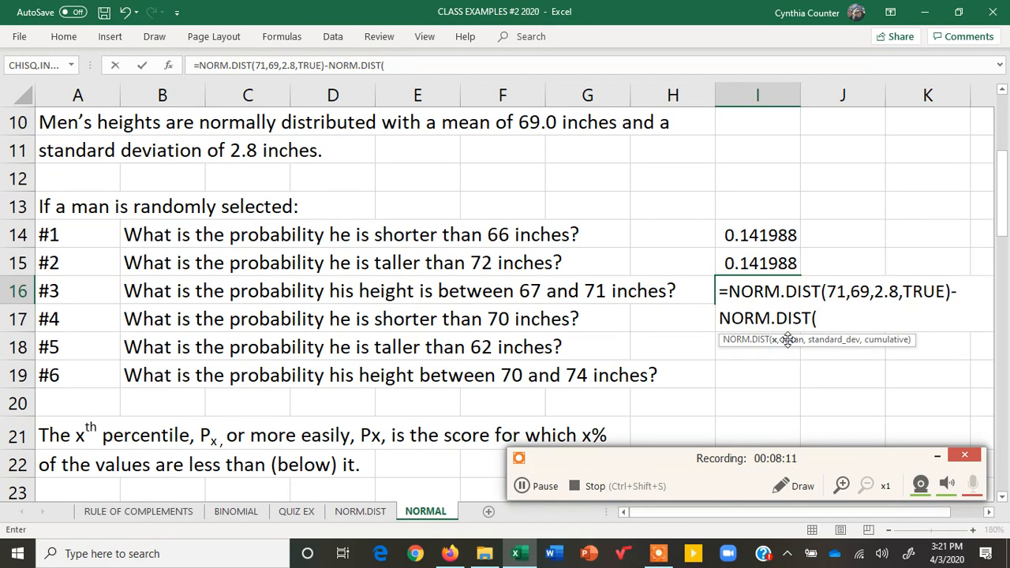
type("67")
type(",")
type("69,2")
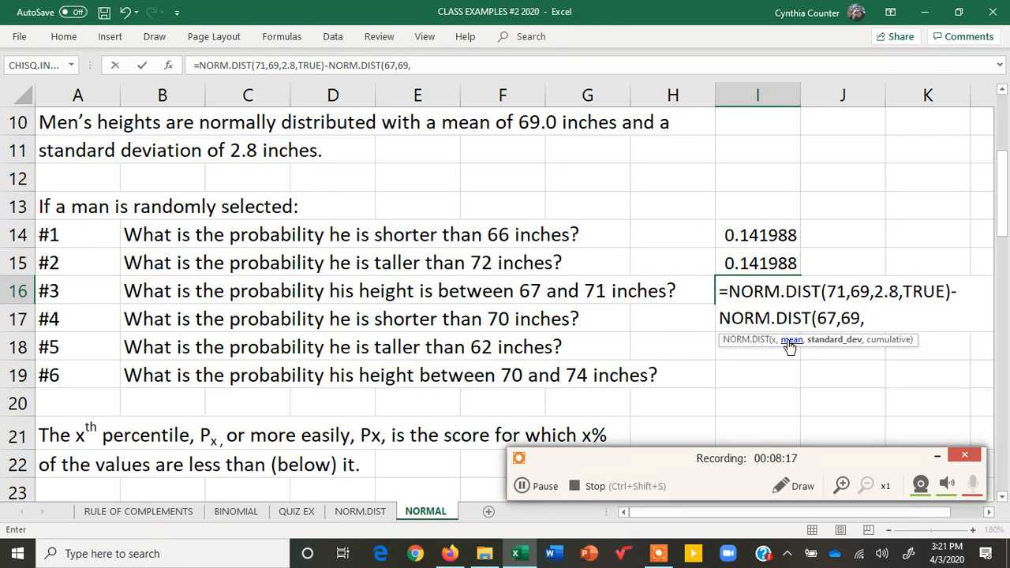
type(".8,")
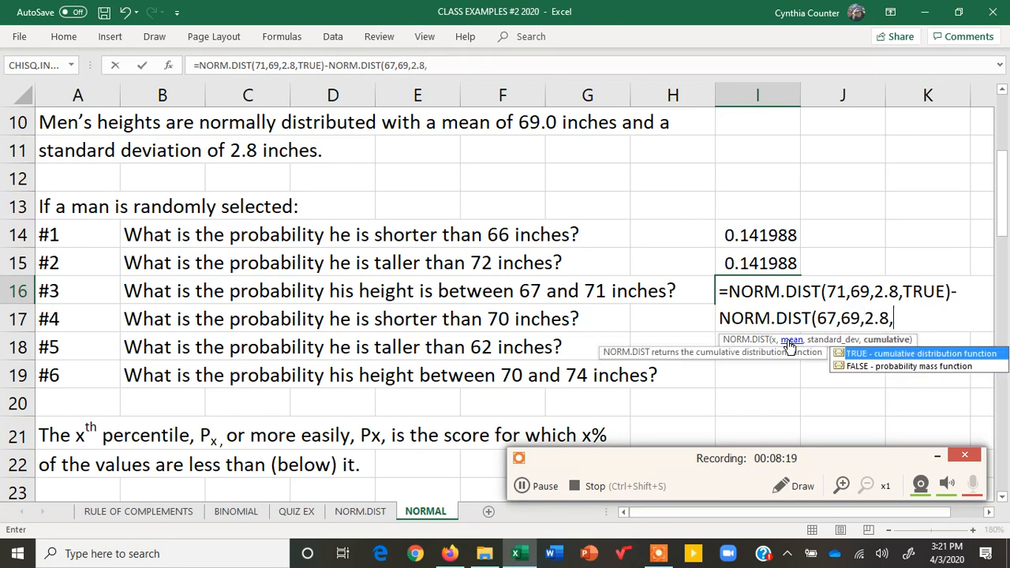
double_click(859, 352)
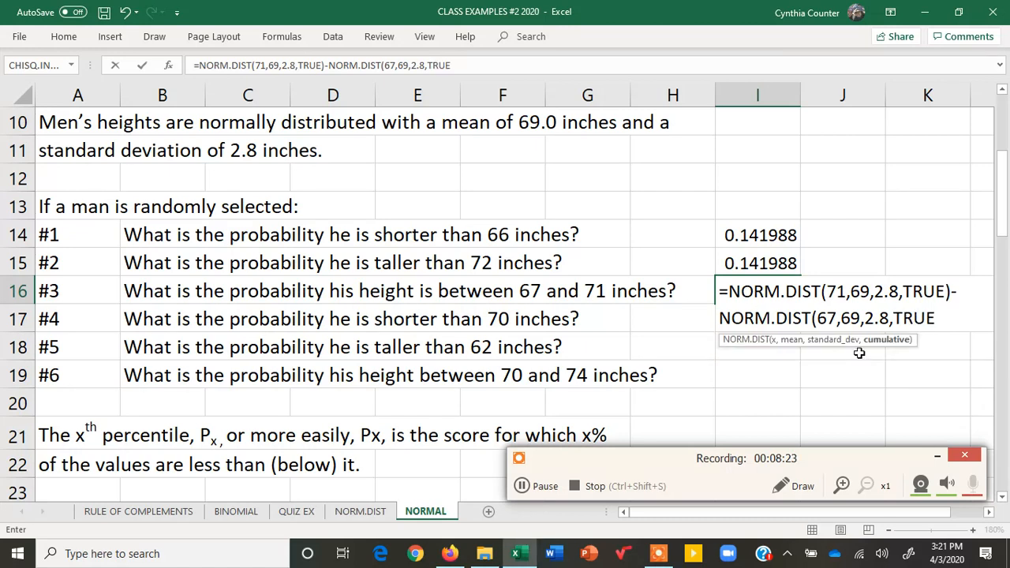
type(")")
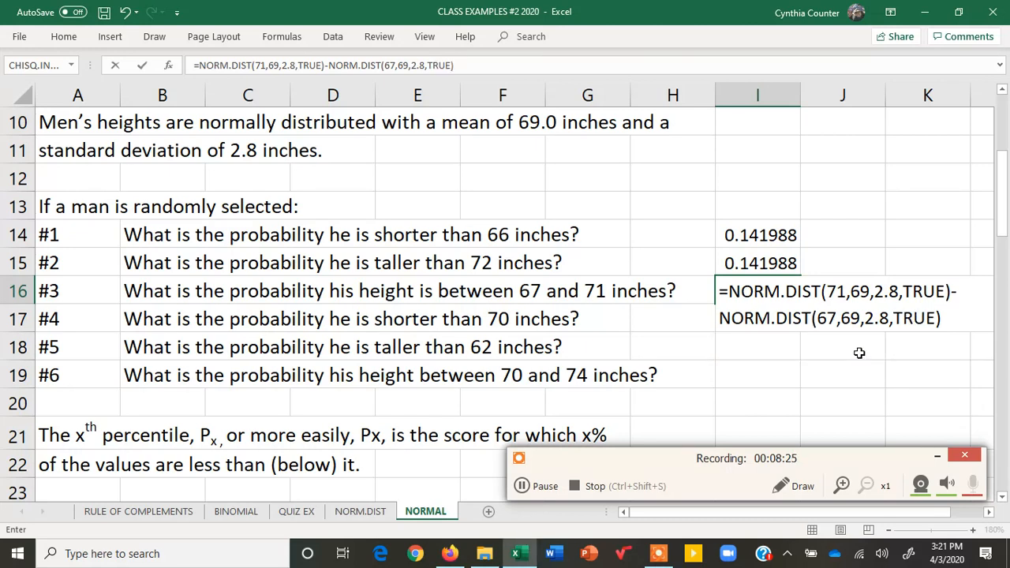
key("Return")
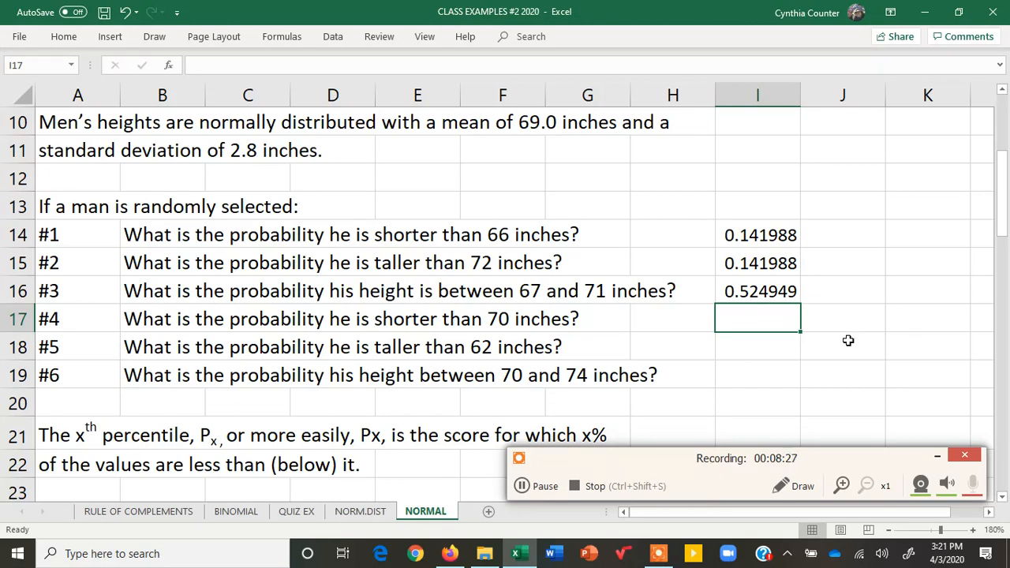
left_click(770, 292)
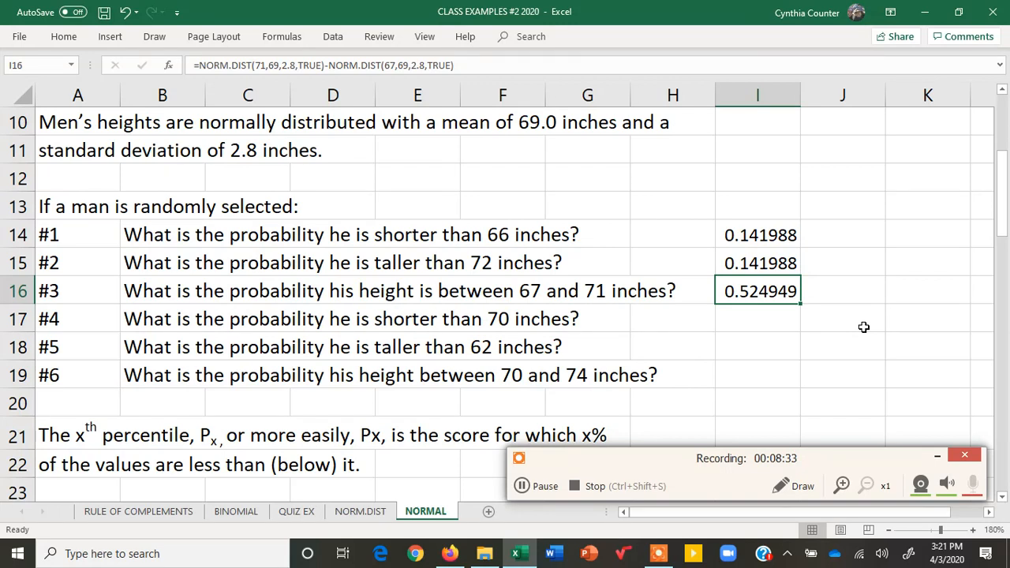
Select I17 and underline "shorter than 70 inches" in question #4 with the drawing tool
left_click(754, 318)
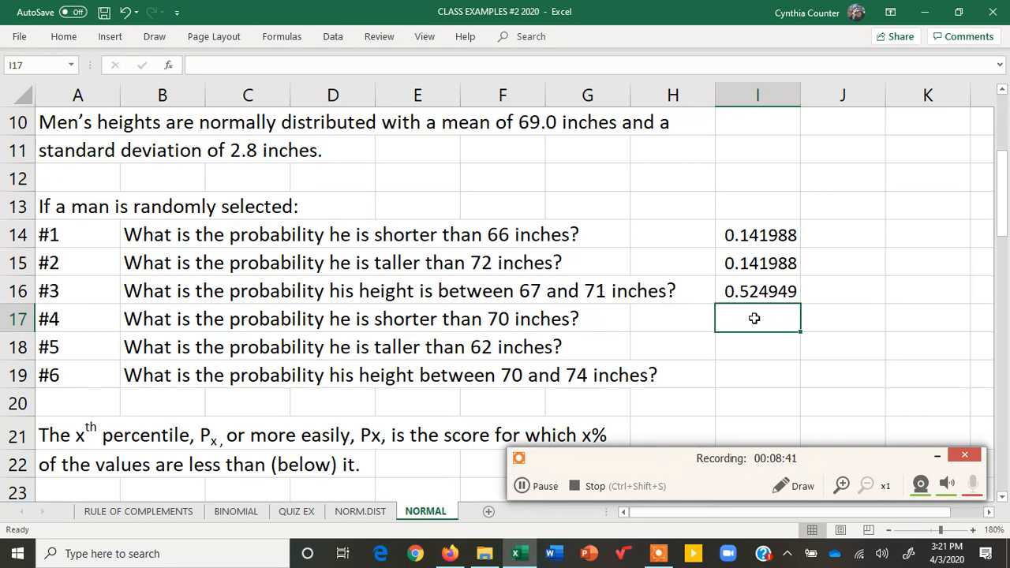
left_click(804, 486)
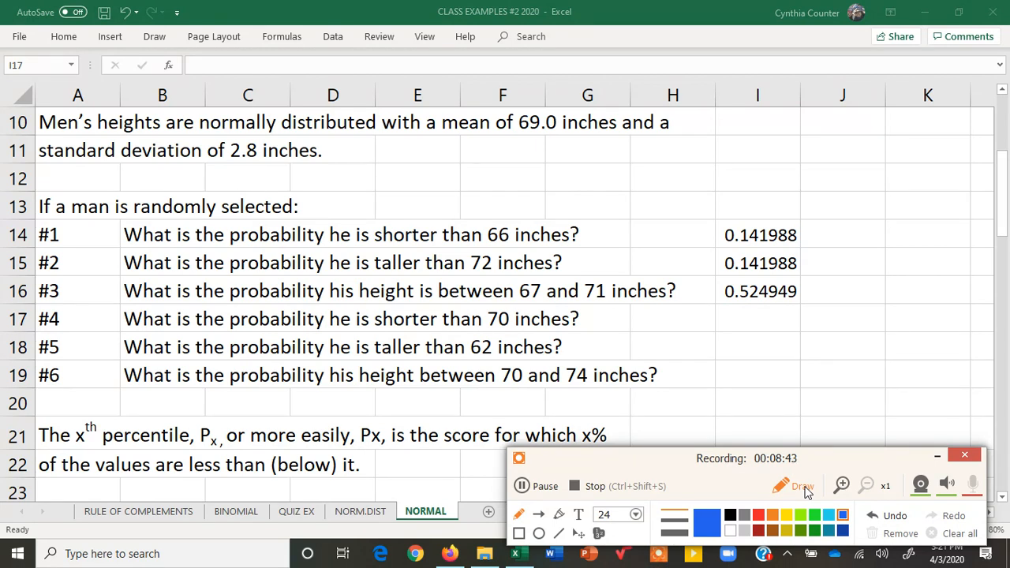
left_click_drag(374, 333, 552, 335)
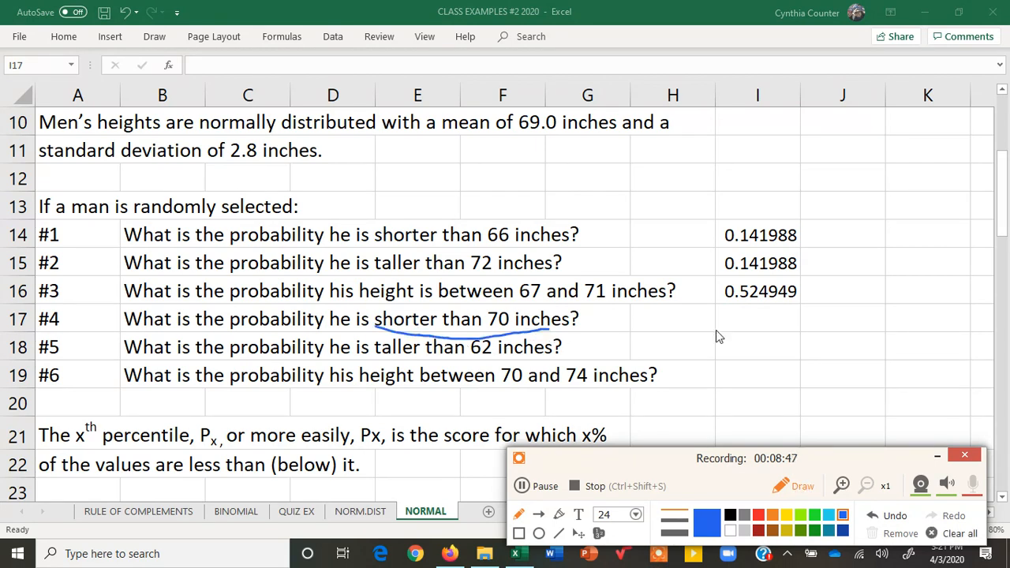
left_click(797, 486)
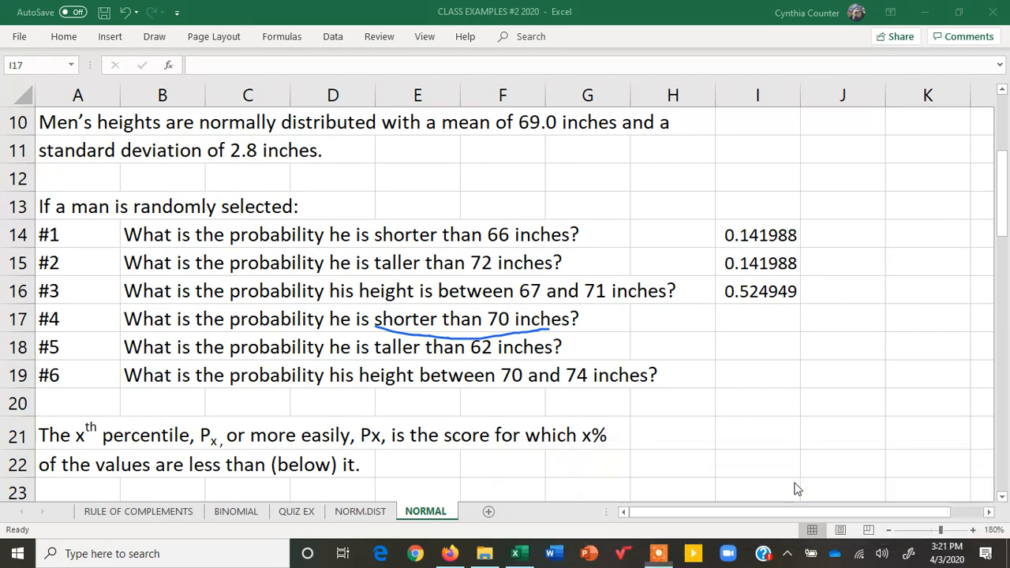
Answer question #4 by entering =NORM.DIST(70,69,2.8,TRUE) in cell I17
left_click(758, 319)
type("=")
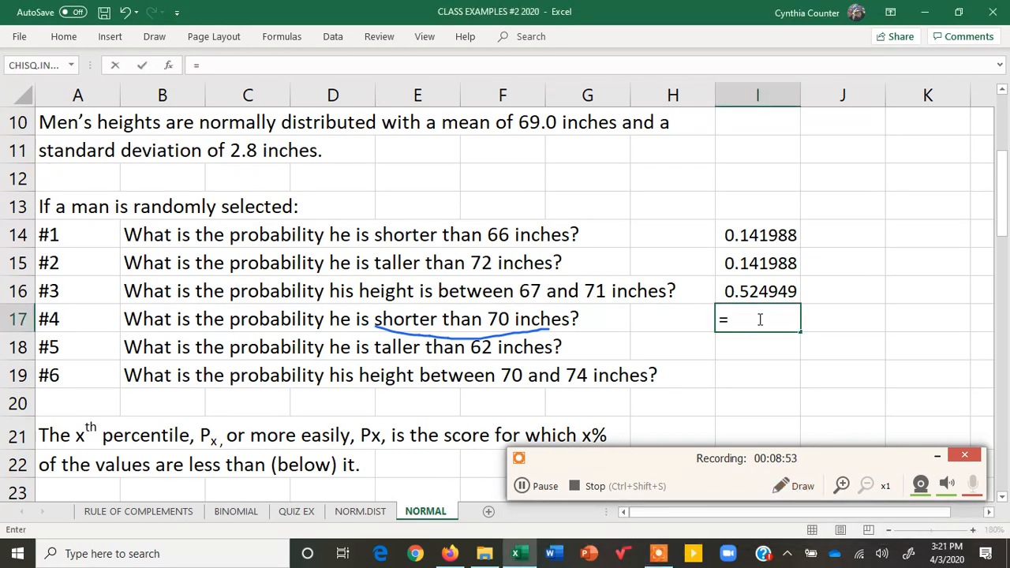
type("norm")
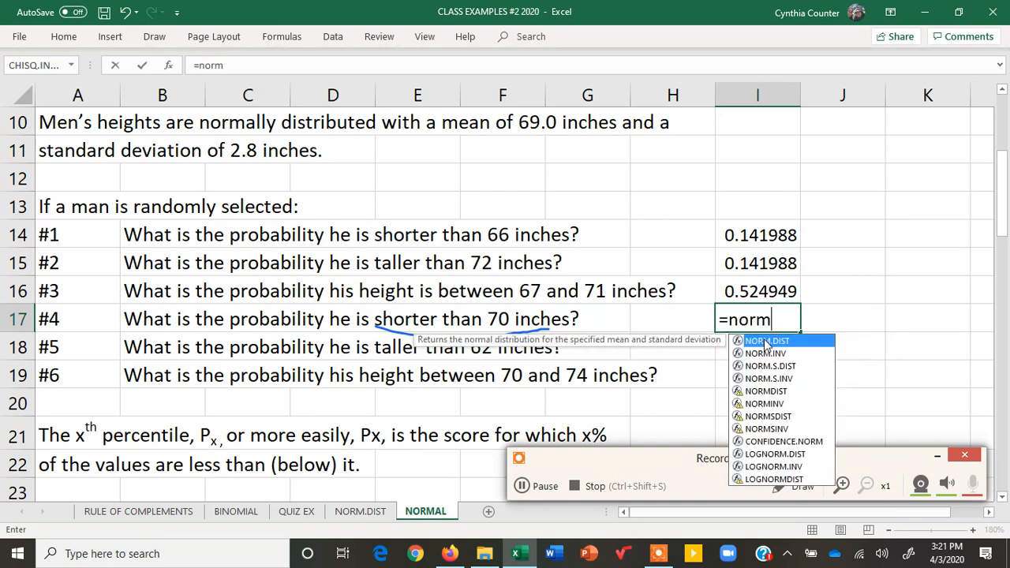
double_click(764, 342)
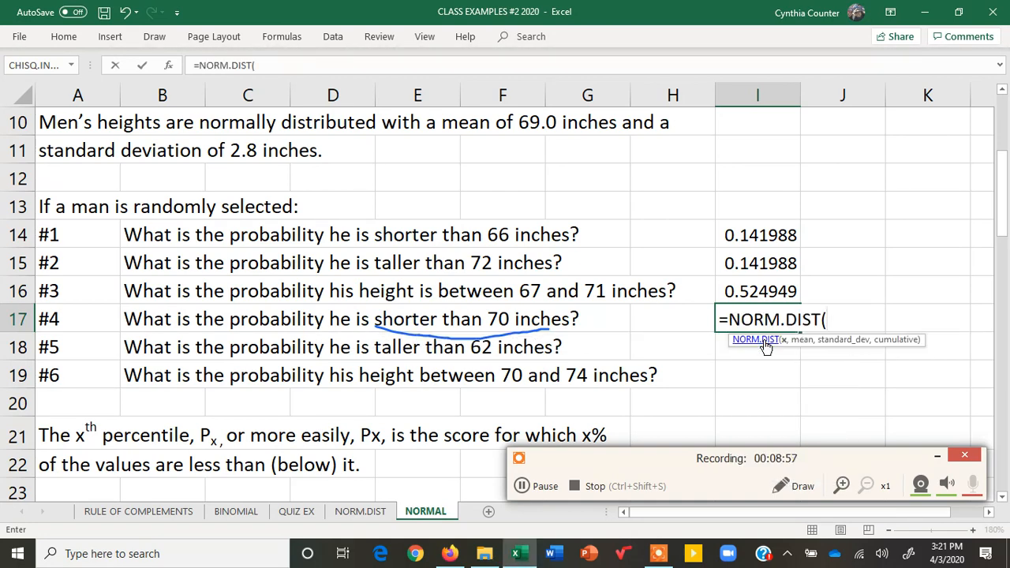
type("70,69")
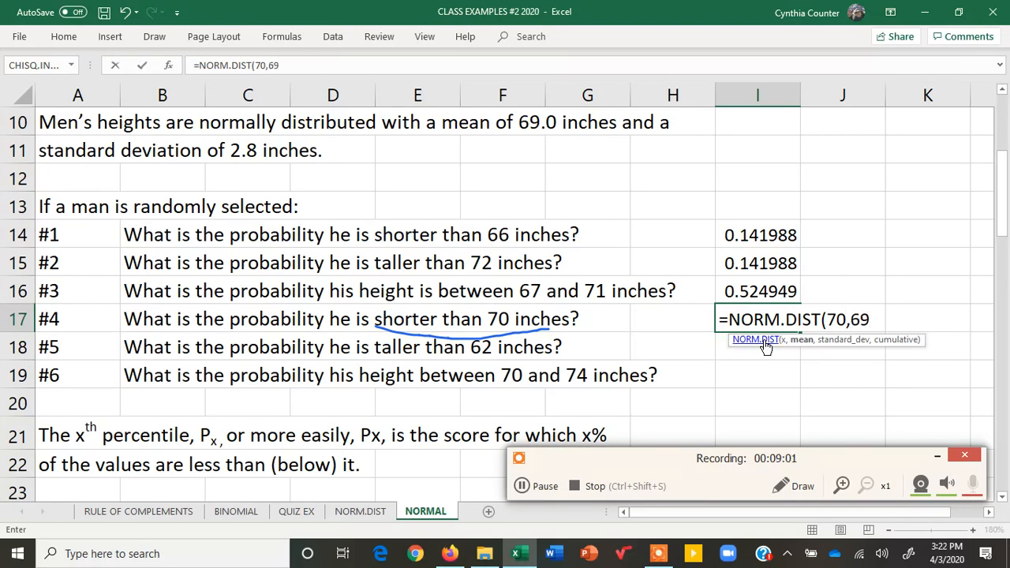
type(",2.8")
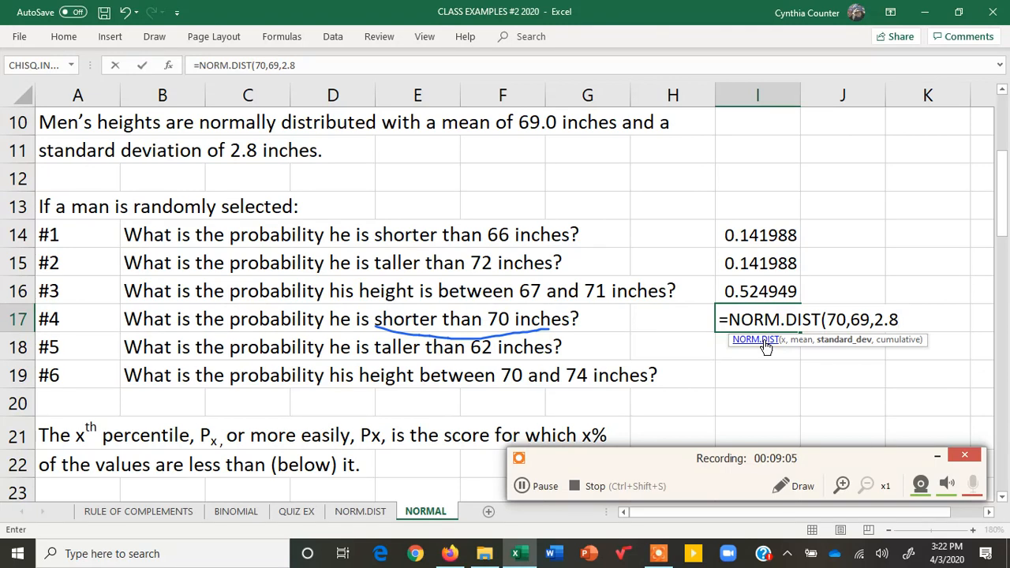
type(",")
double_click(865, 355)
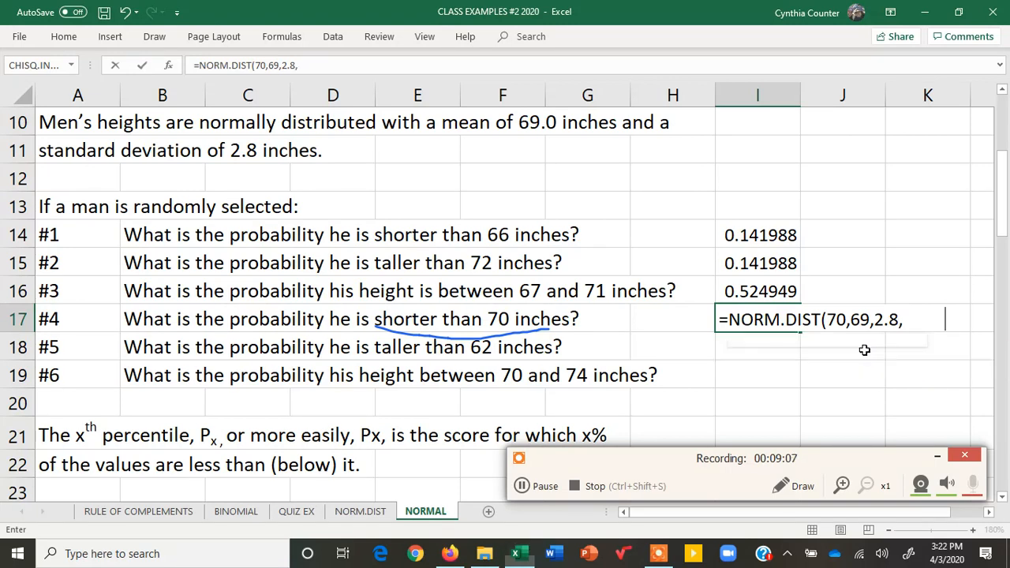
type(")")
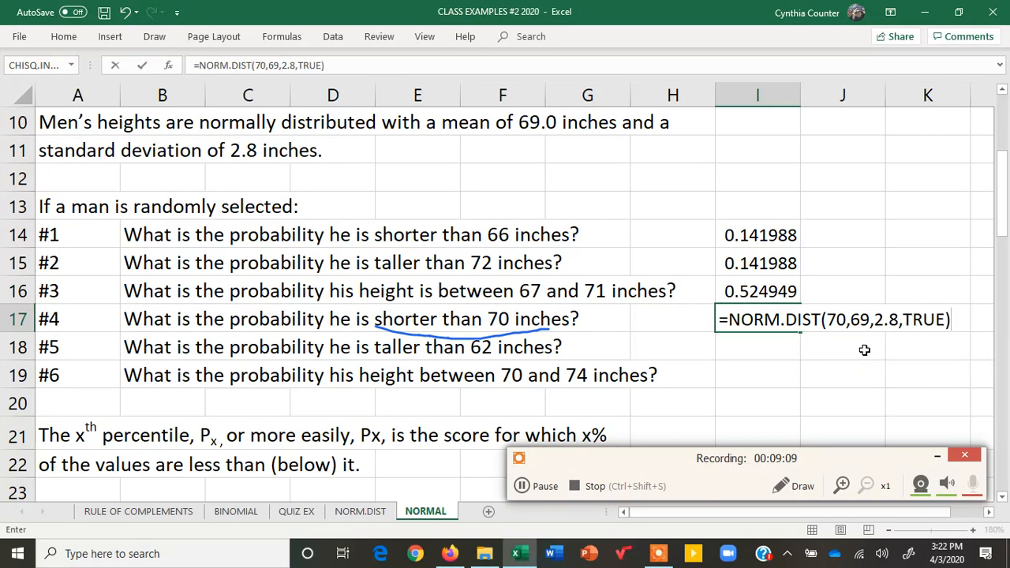
key("Return")
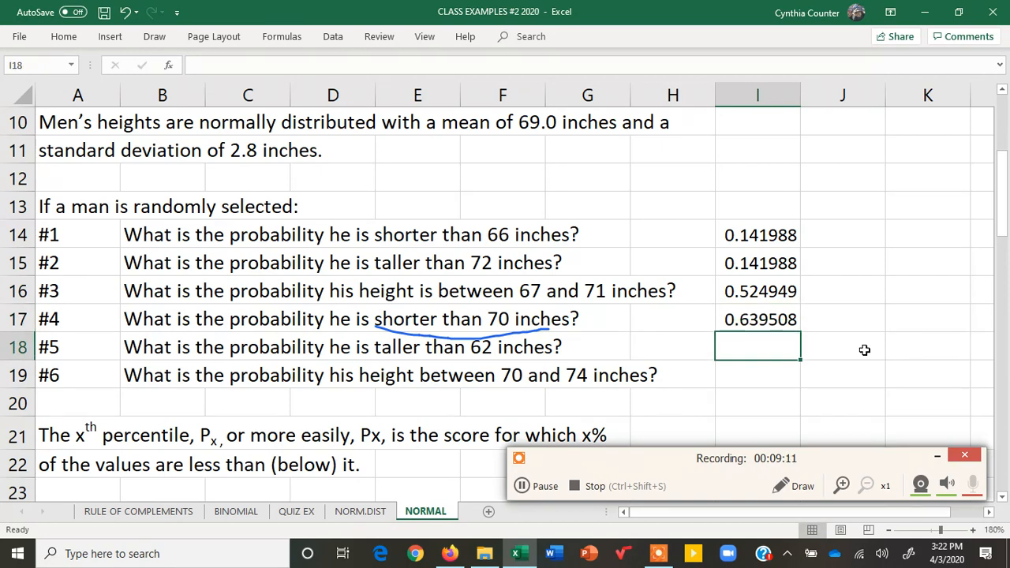
Clear the drawn underline, underline "taller than 62 inches" in question #5 with the drawing tool and leave drawing mode
left_click(802, 486)
left_click(958, 534)
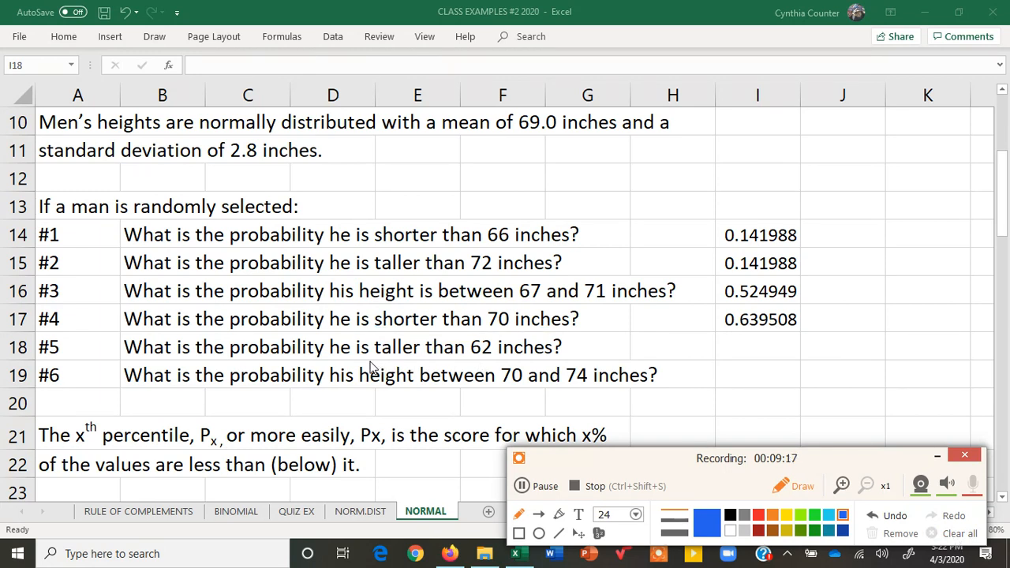
left_click_drag(369, 364, 515, 368)
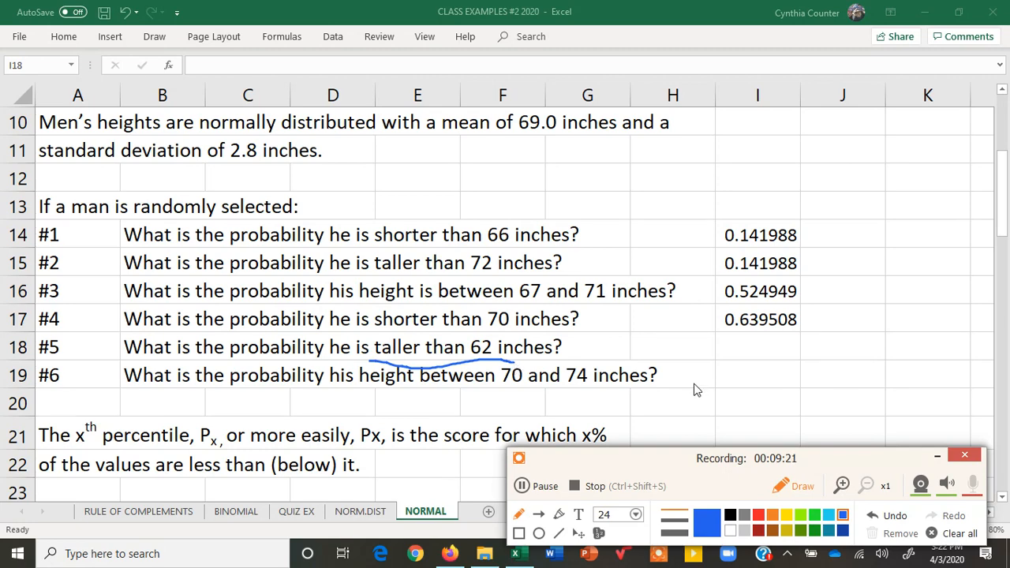
left_click(804, 488)
left_click(804, 488)
left_click(800, 483)
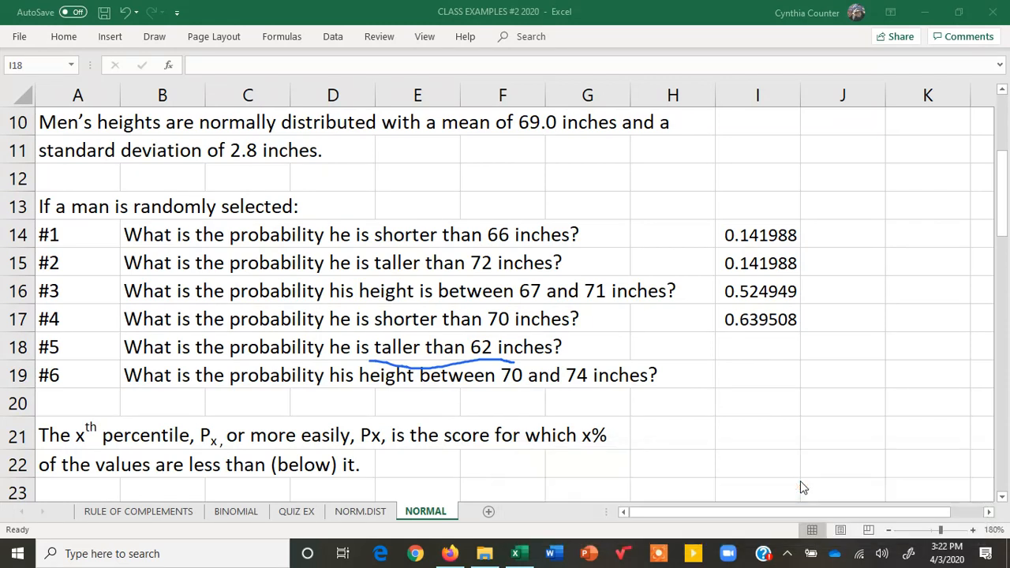
Answer question #5 by entering =1-NORM.DIST(62,69,2.8,TRUE) in cell I18
left_click(761, 342)
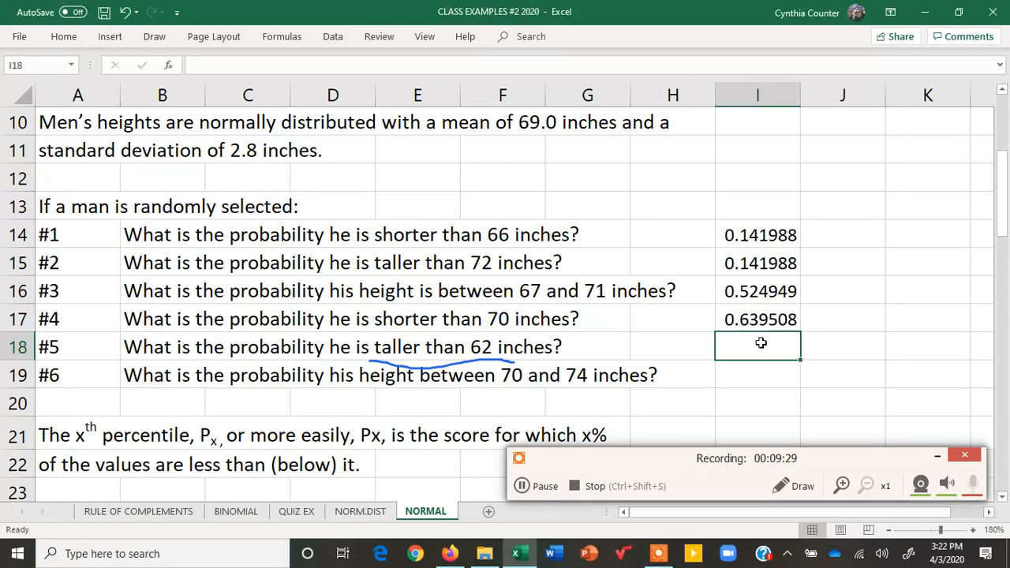
type("=1-N")
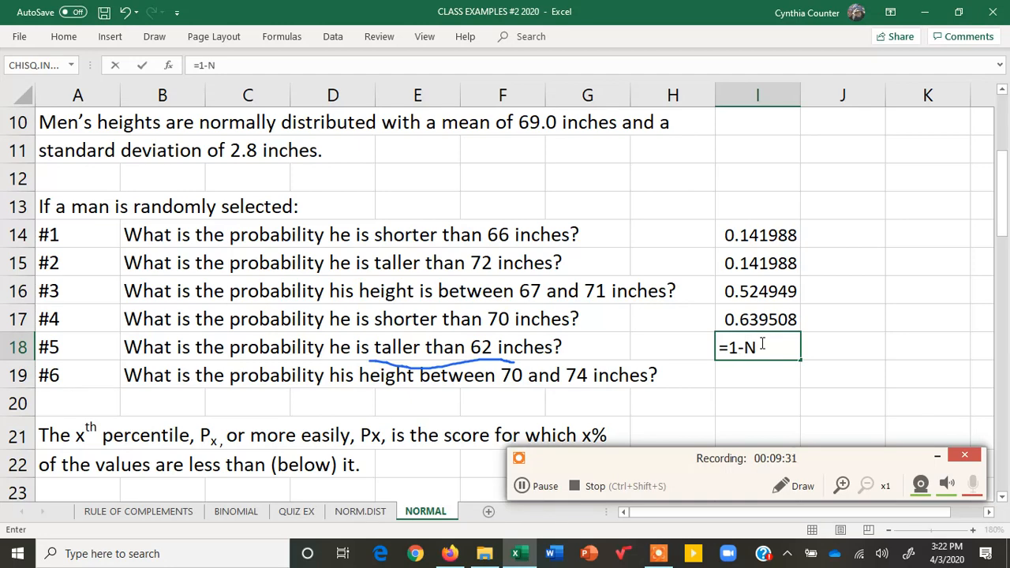
type("ORM")
double_click(792, 370)
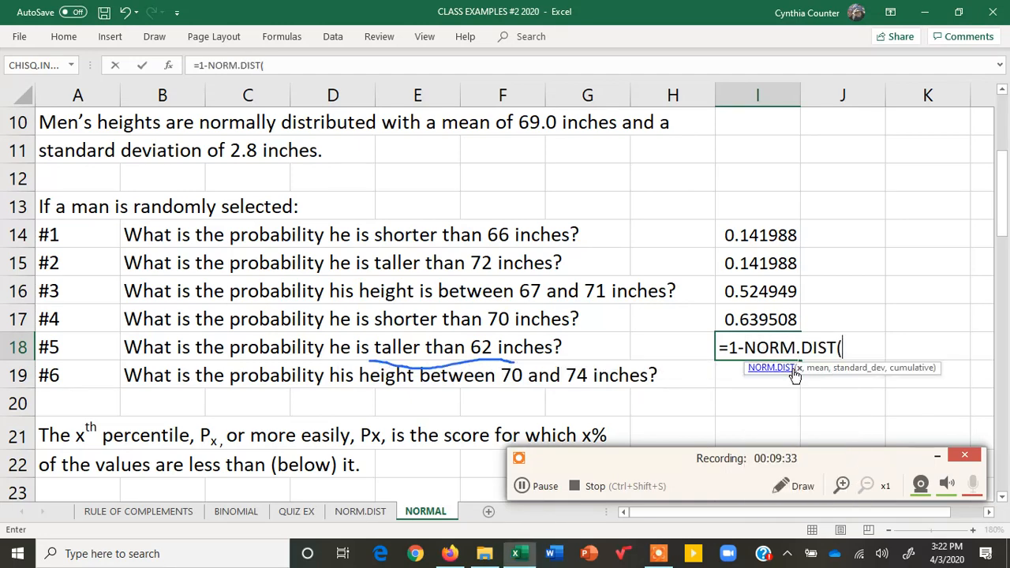
type("62")
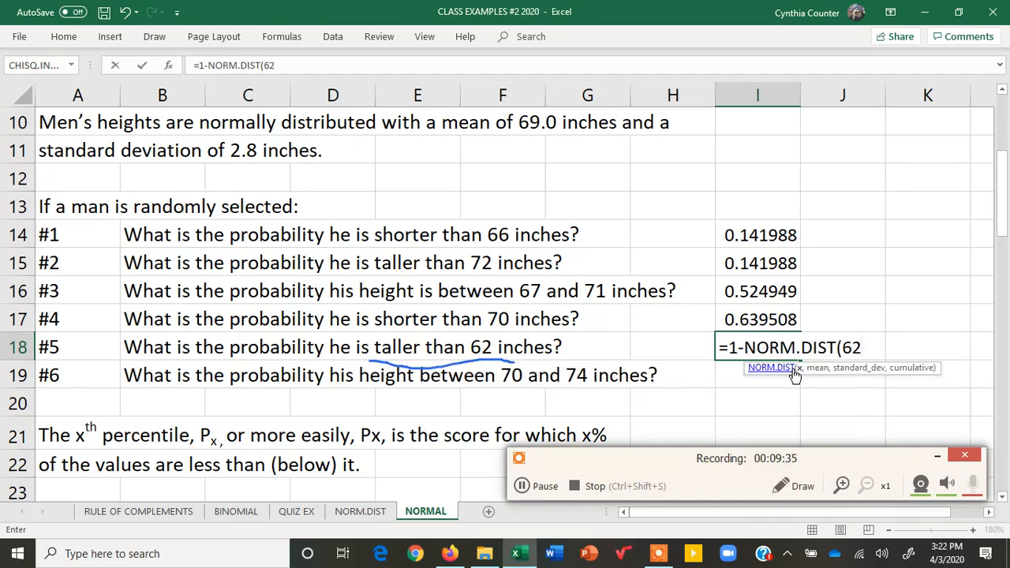
type(",69,2")
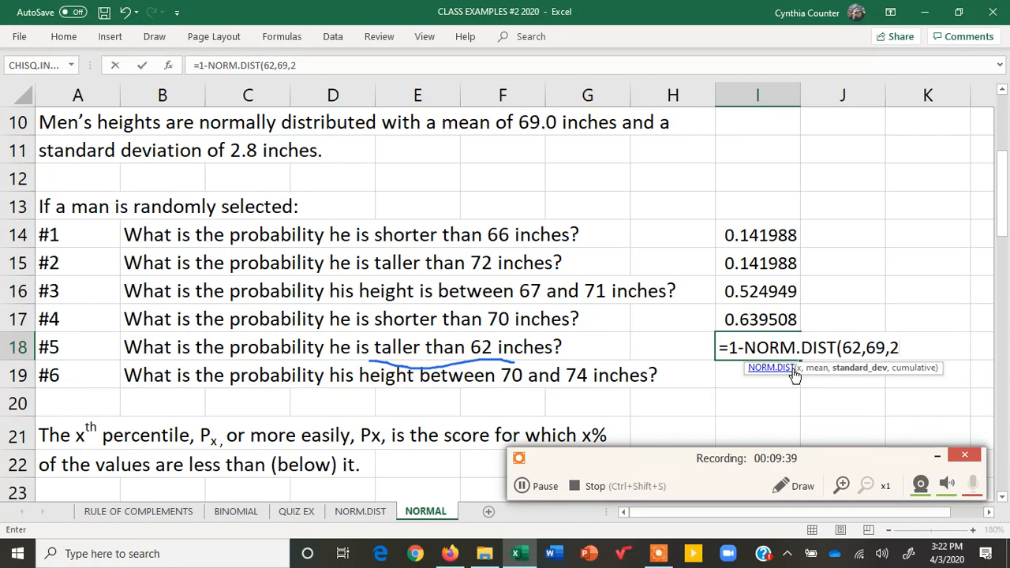
type(".8,")
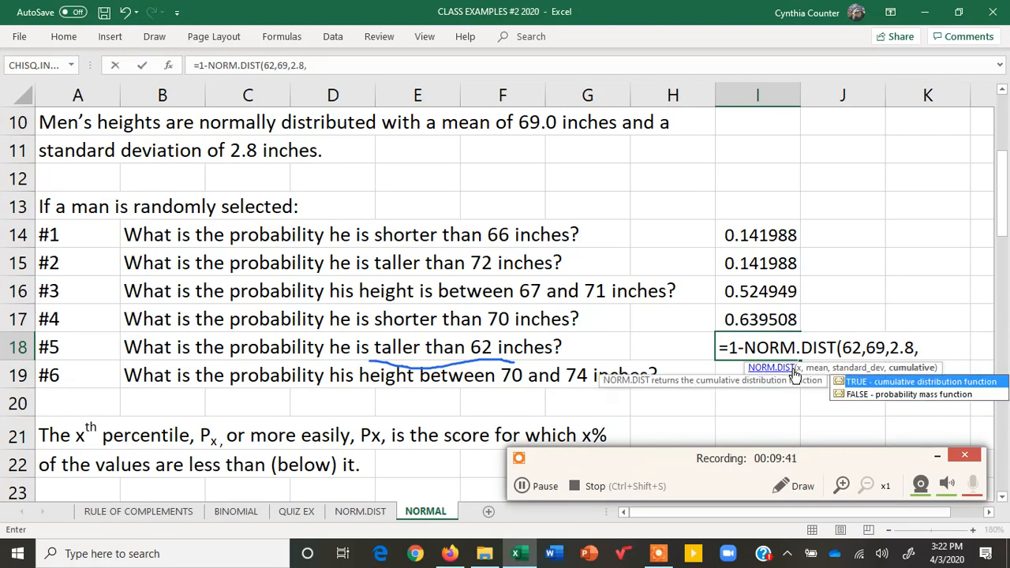
double_click(873, 383)
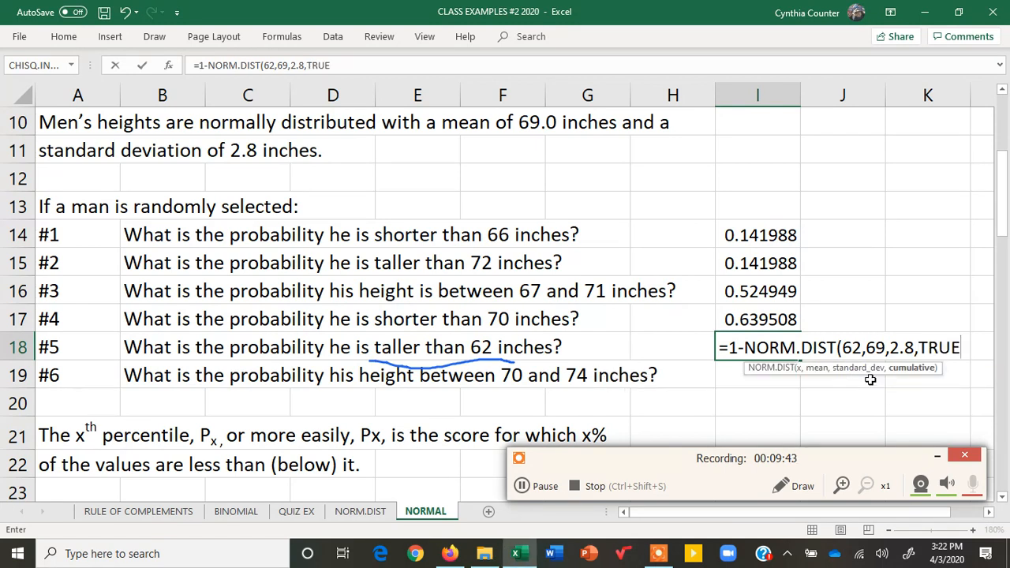
type(")")
key("Return")
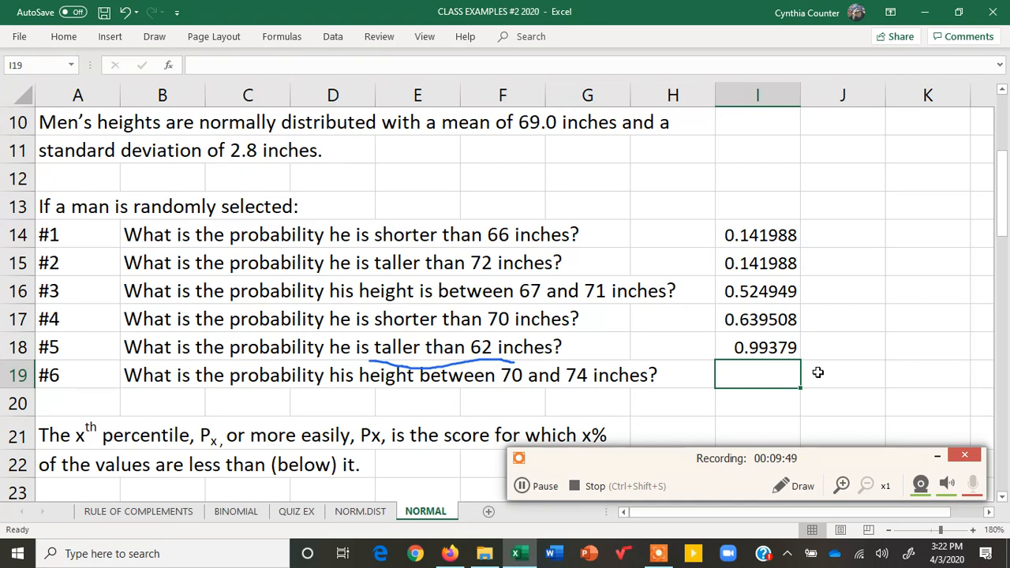
Clear the question #5 underline, draw one beneath "between 70 and 74 inches" in question #6 and leave drawing mode
left_click(796, 487)
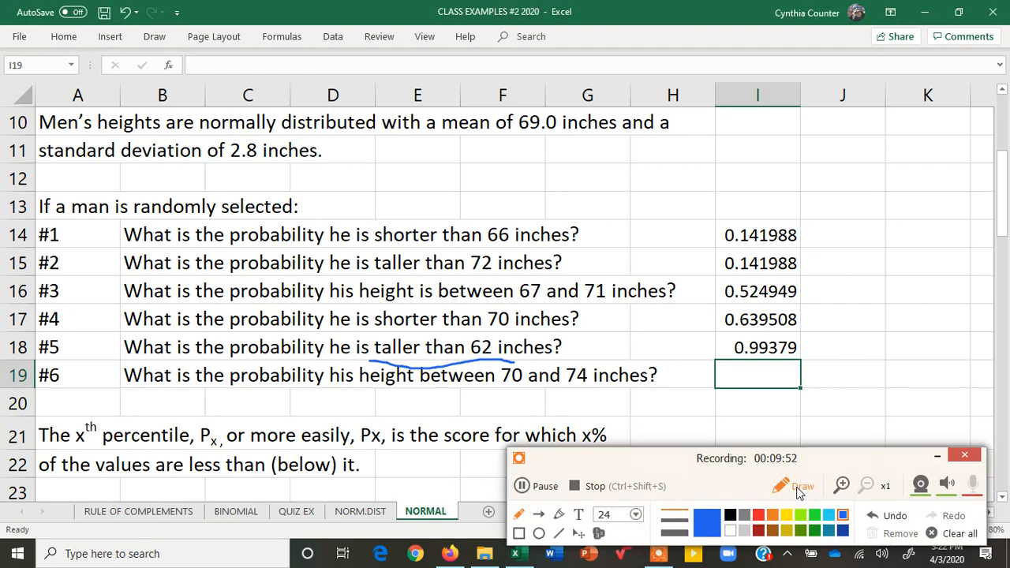
left_click(970, 534)
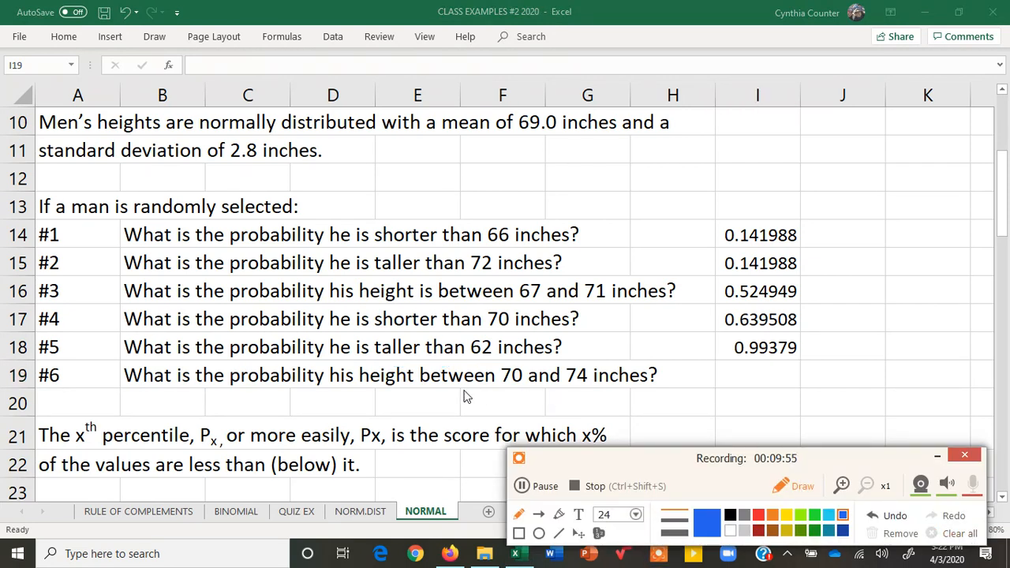
left_click_drag(420, 386, 618, 389)
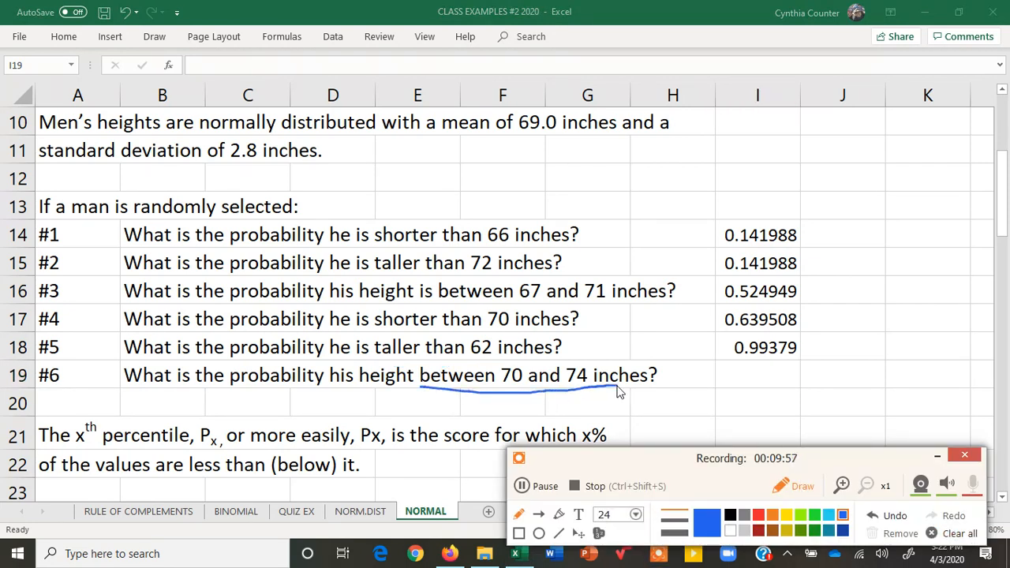
left_click(802, 487)
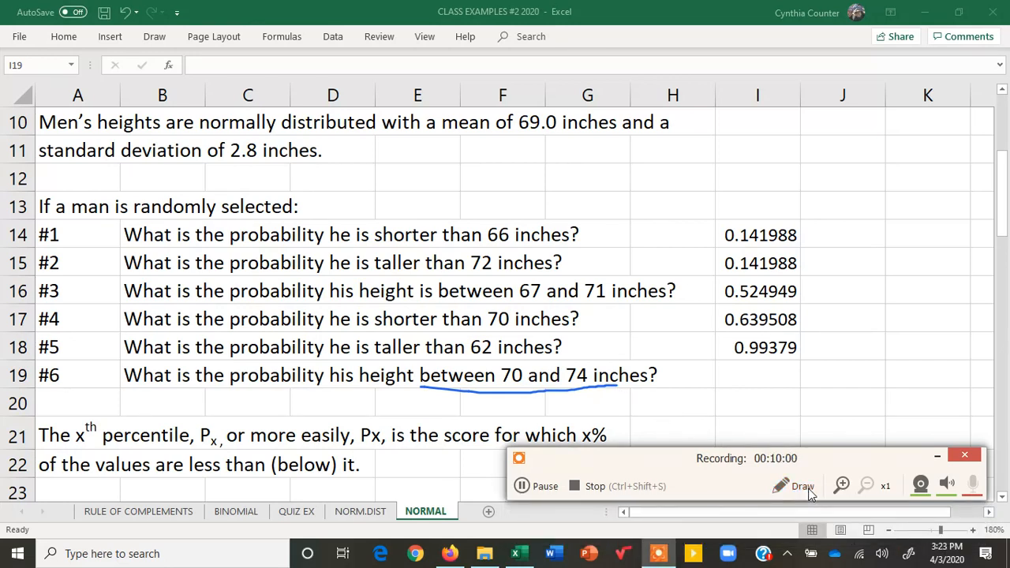
Begin the question #6 formula in cell I19 with =NORM.DIST( and leave its arguments open
left_click(763, 375)
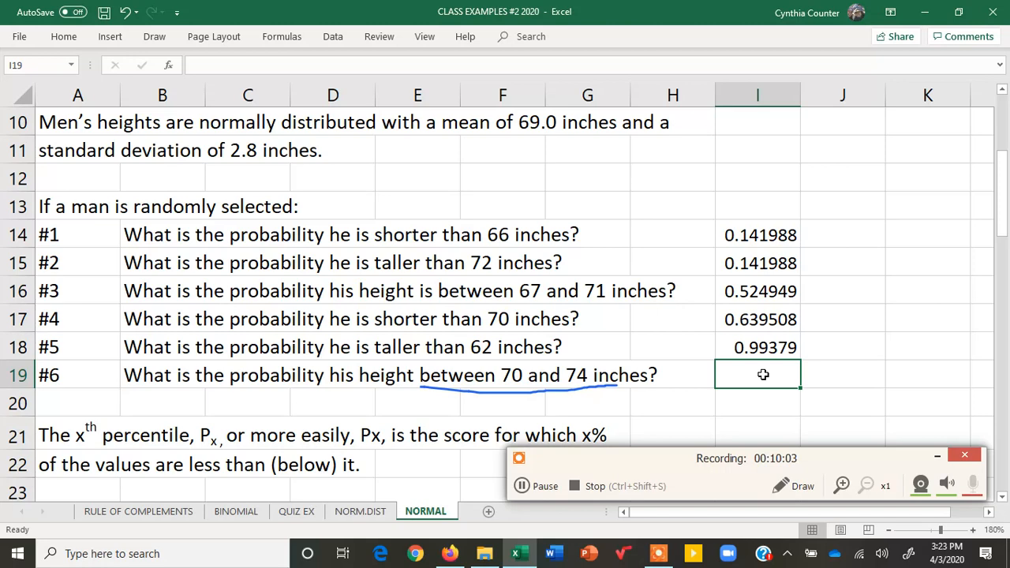
type("=")
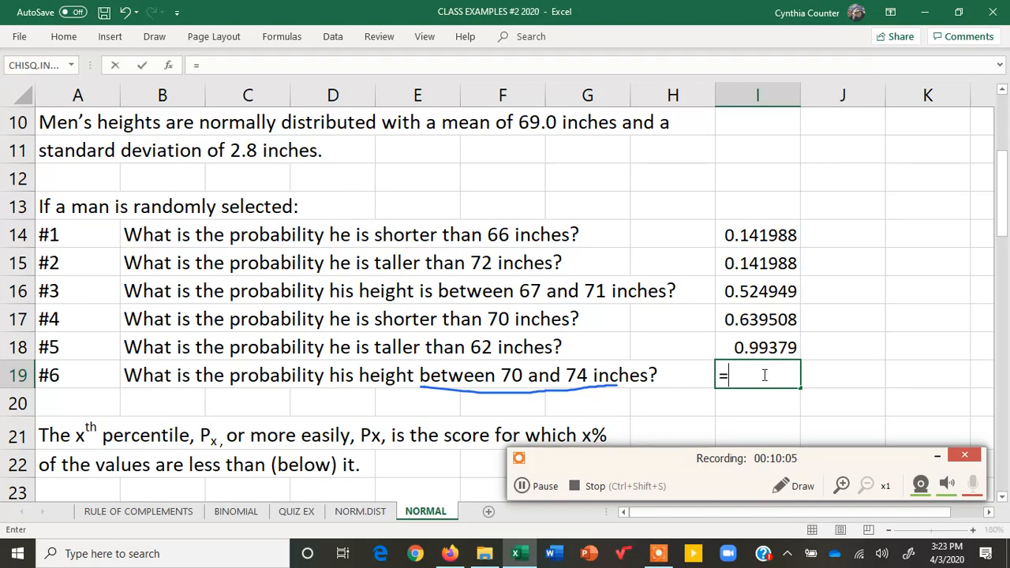
type("NORM")
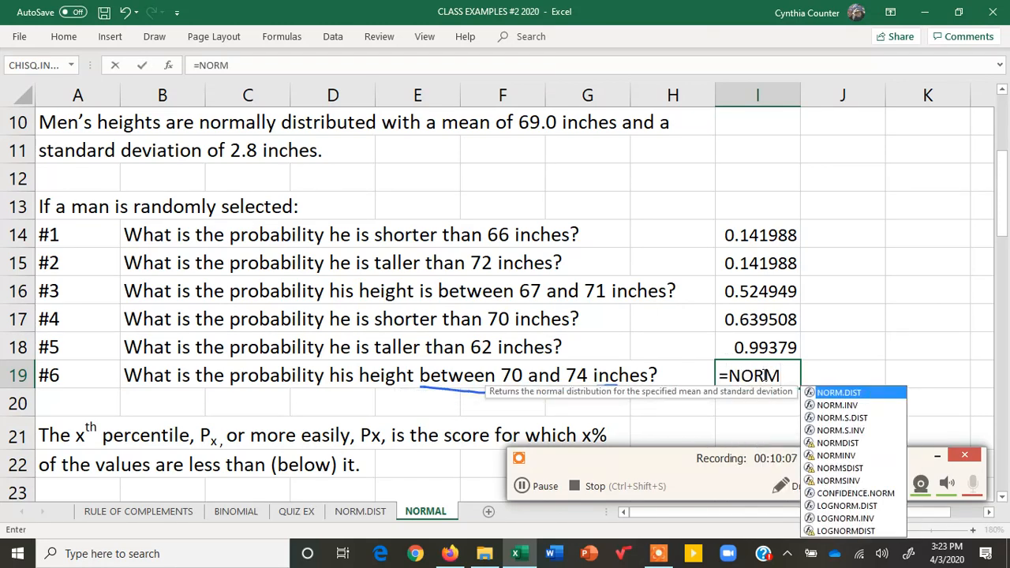
double_click(841, 393)
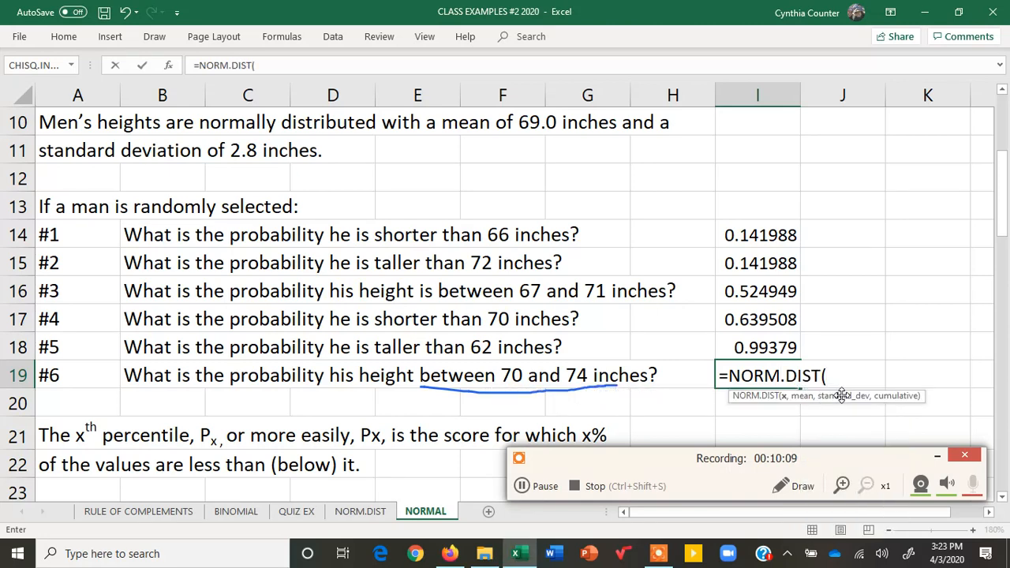
Circle the upper limit 74 in question #6 with the drawing tool and leave drawing mode
left_click(803, 487)
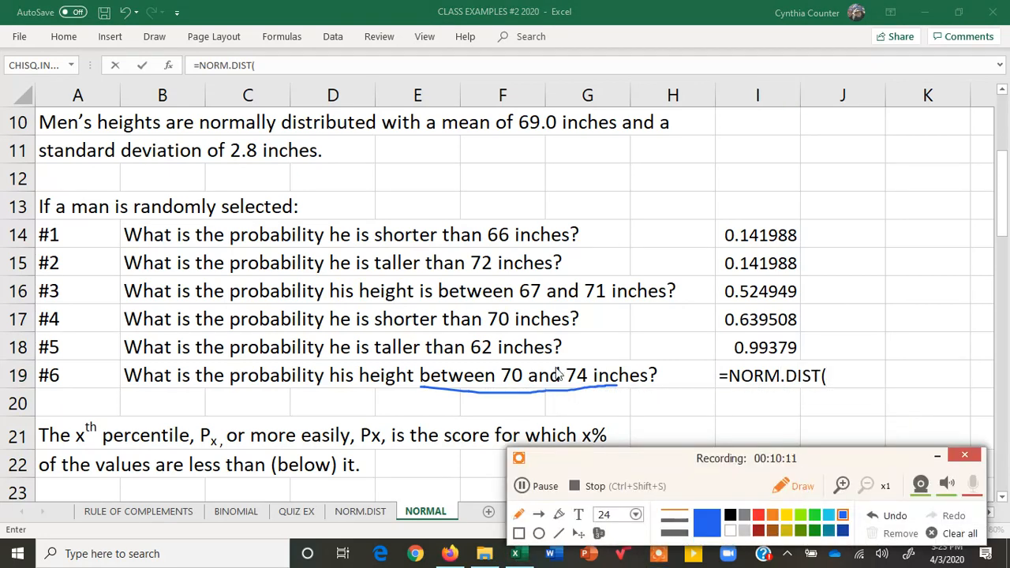
mouse_move(589, 374)
left_mouse_down()
mouse_move(567, 369)
mouse_move(588, 379)
left_mouse_up()
left_click(802, 487)
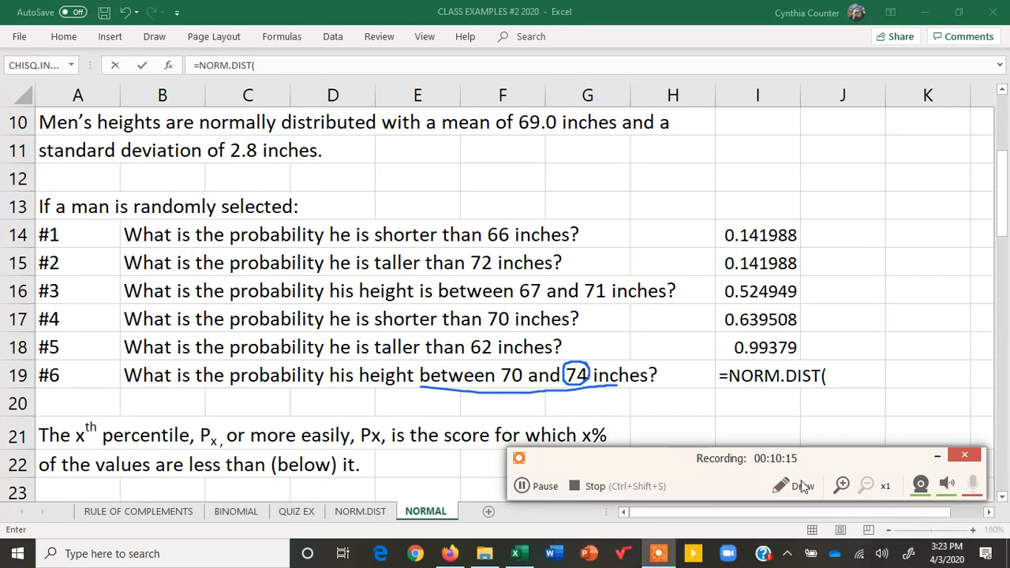
Extend the question #6 formula in I19 to =NORM.DIST(74,69,2.8,TRUE)-NORM.DIST( with the second function's arguments left open
left_click(832, 378)
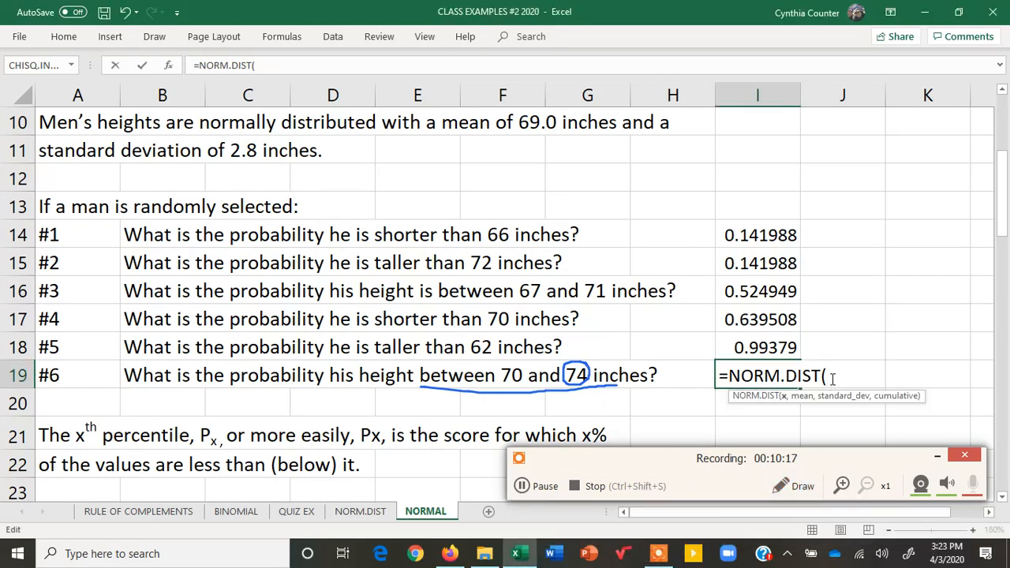
type("74,69")
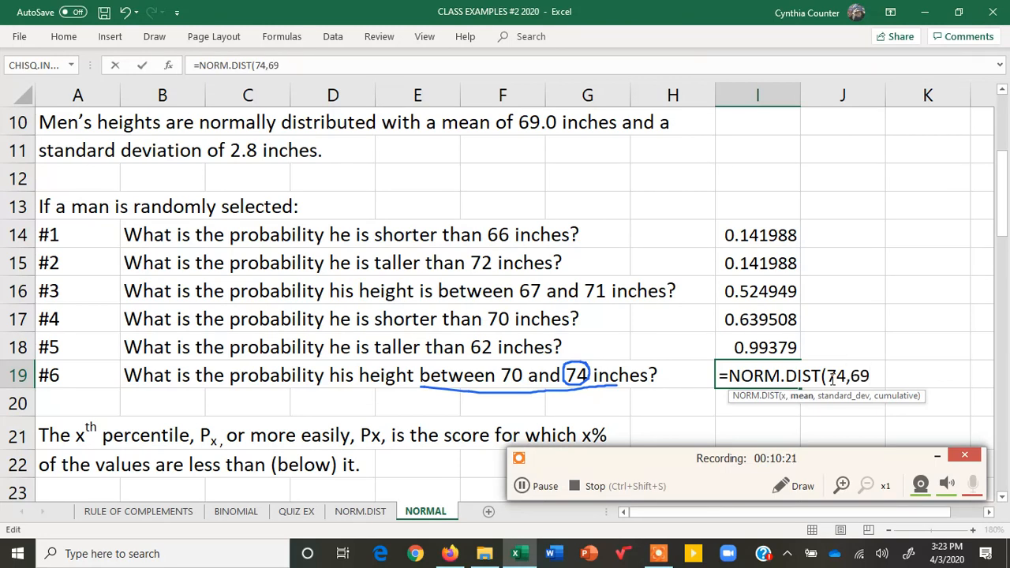
type(",2.8")
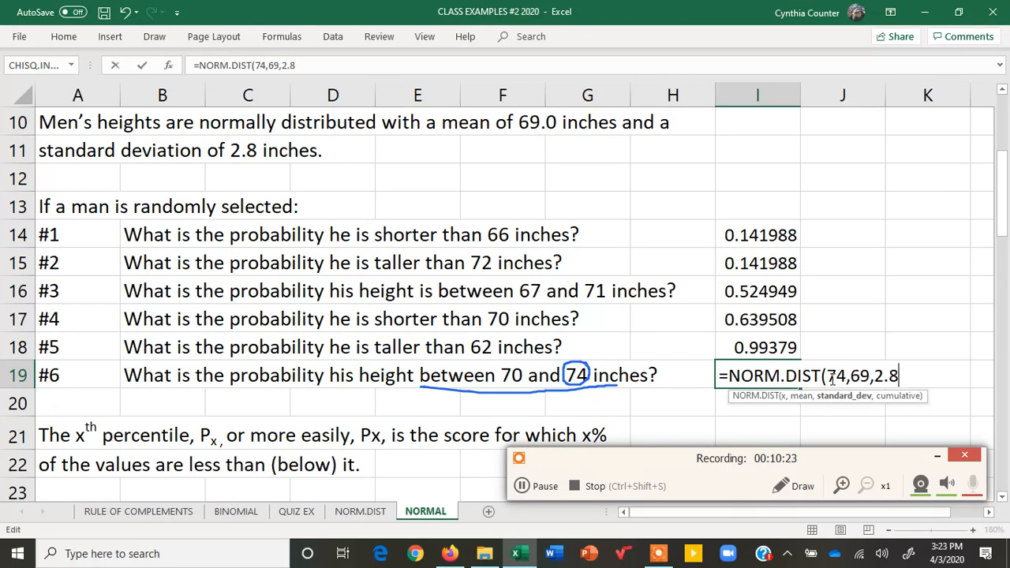
type(",")
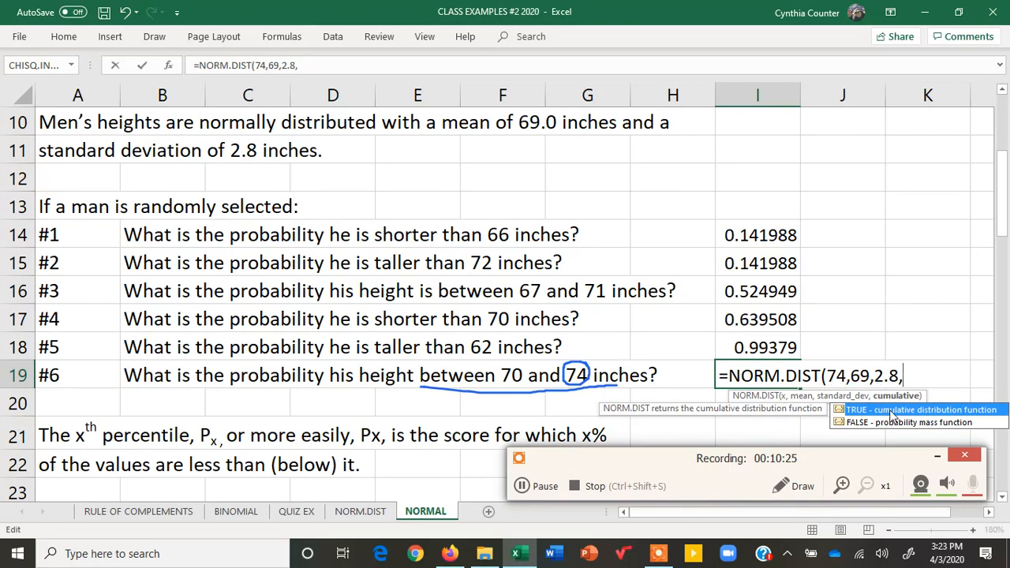
double_click(889, 410)
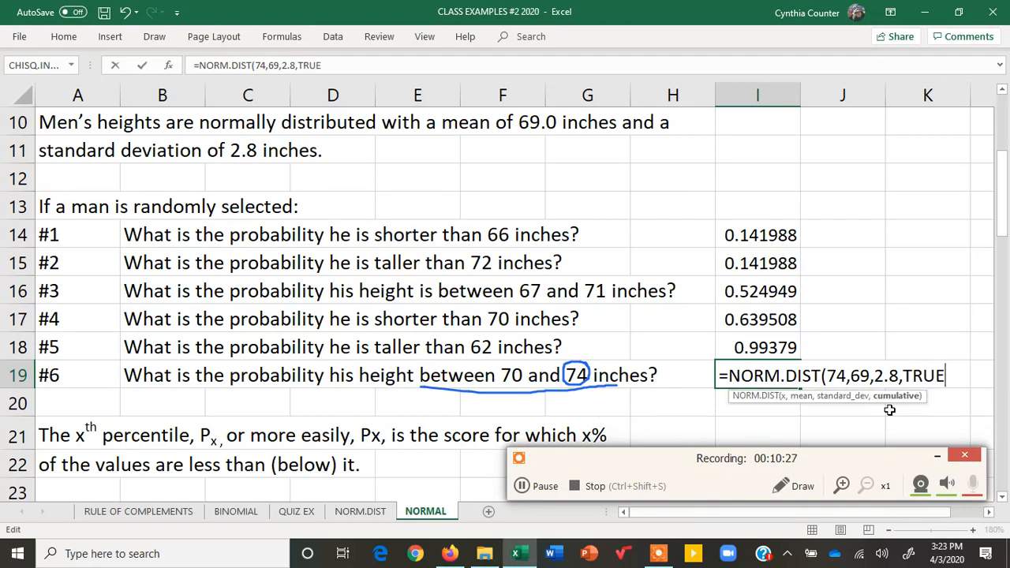
type(")")
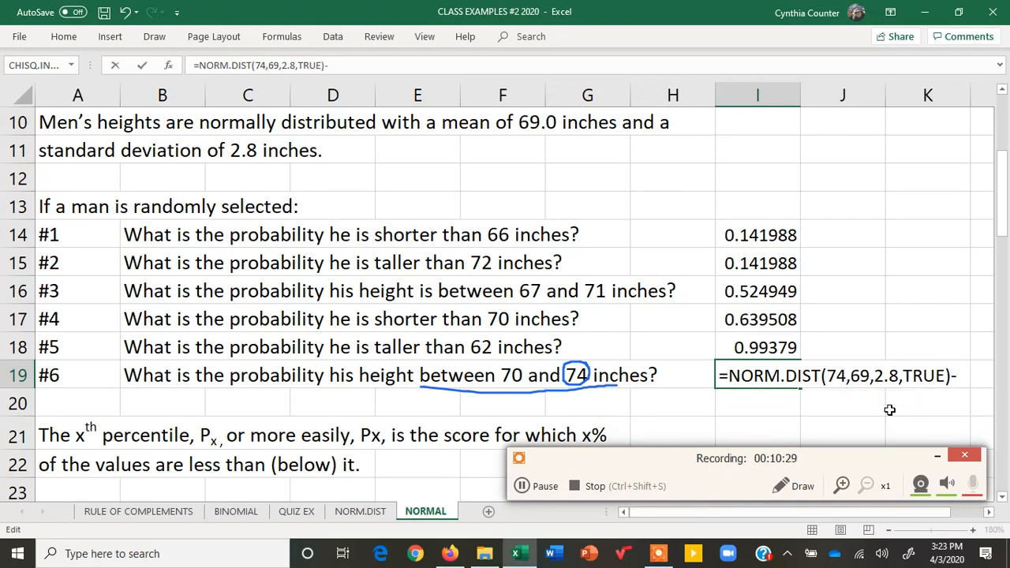
type("-NOR")
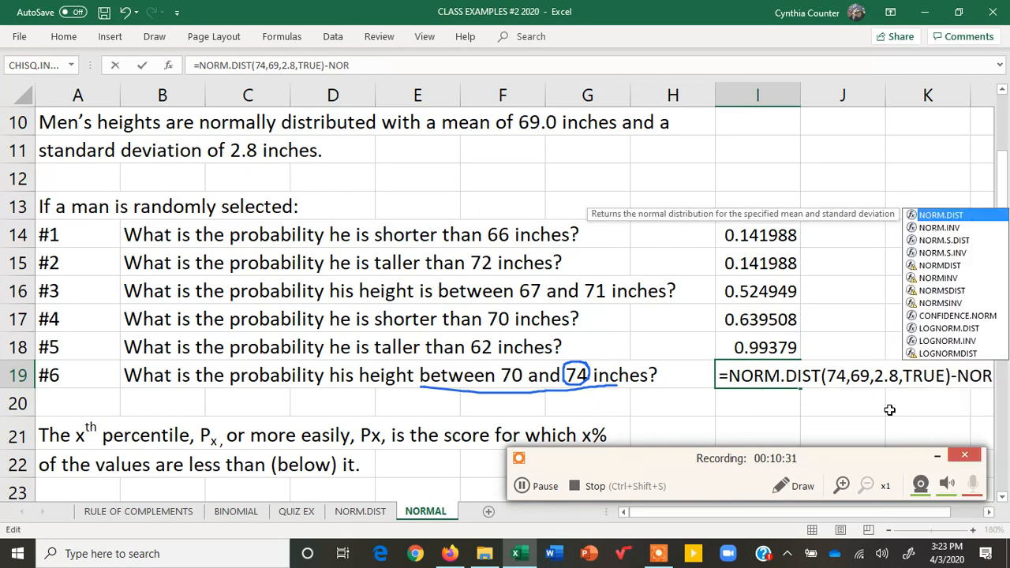
double_click(938, 215)
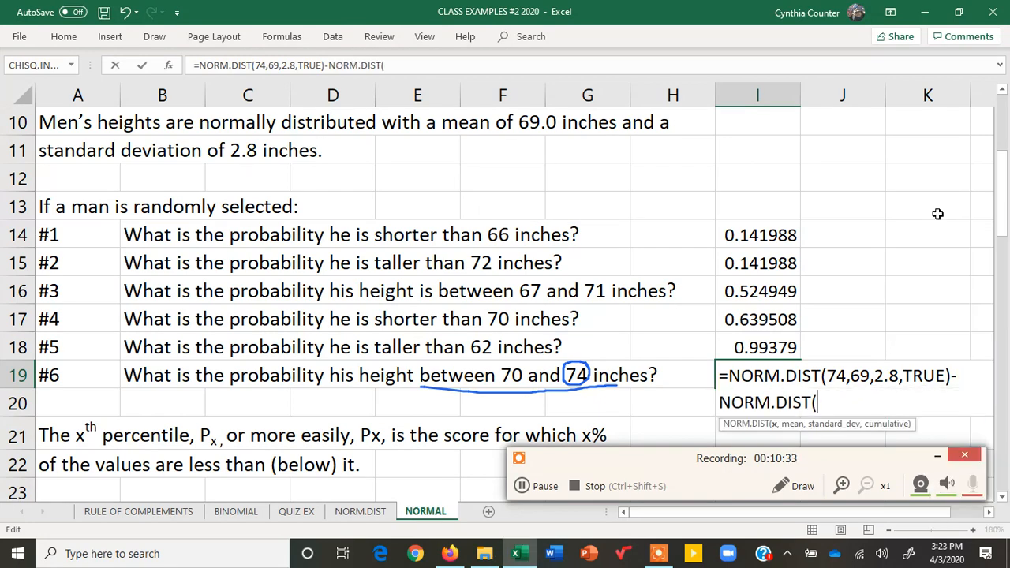
Circle the lower limit 70 in question #6 with the drawing tool and leave drawing mode
left_click(796, 485)
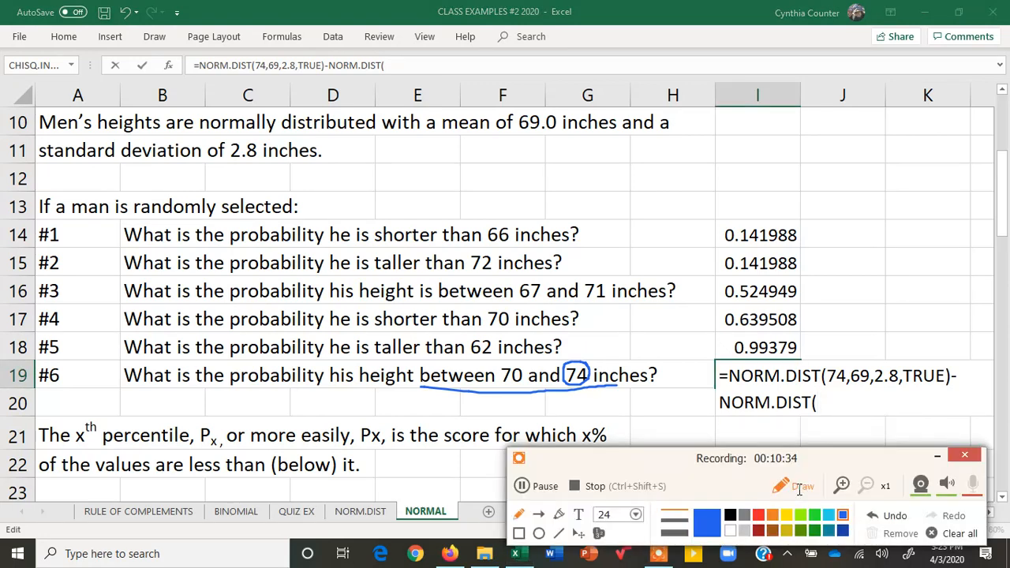
mouse_move(526, 365)
left_mouse_down()
mouse_move(497, 371)
mouse_move(521, 395)
mouse_move(524, 370)
left_mouse_up()
left_click(797, 488)
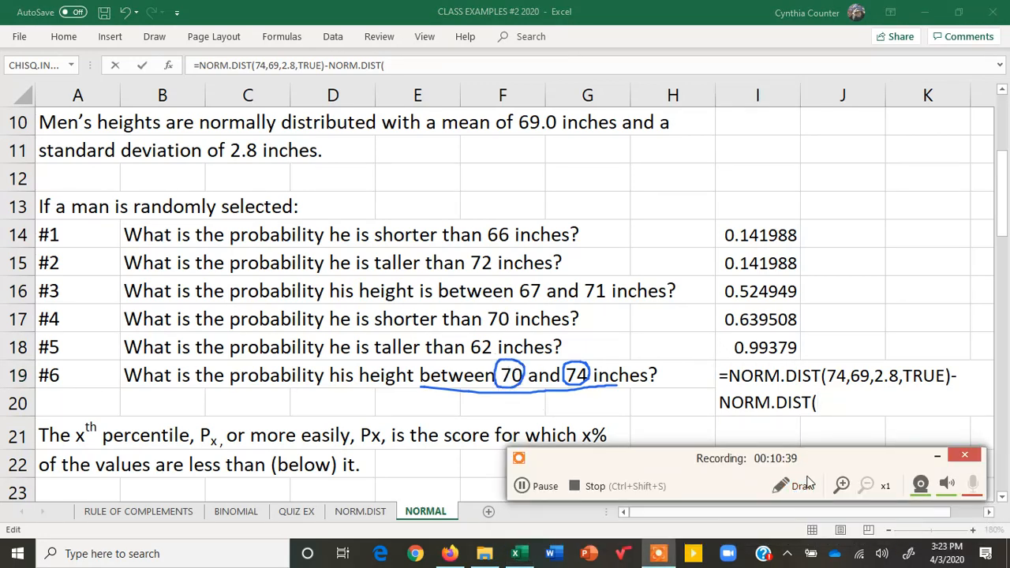
Complete the second function in I19 as NORM.DIST(70,69,2.8,TRUE) and enter the formula
left_click(832, 404)
type("70")
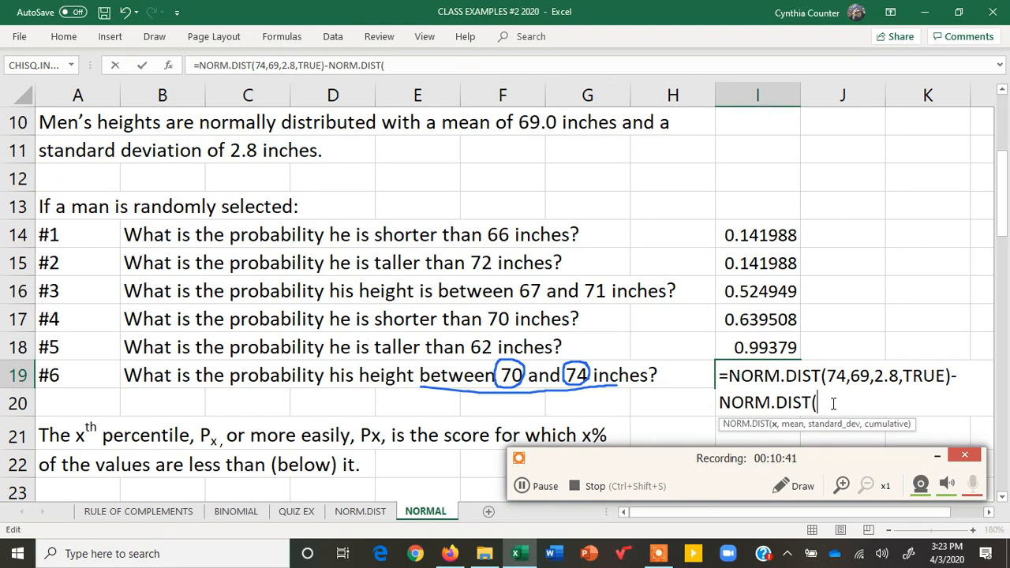
type(",69,")
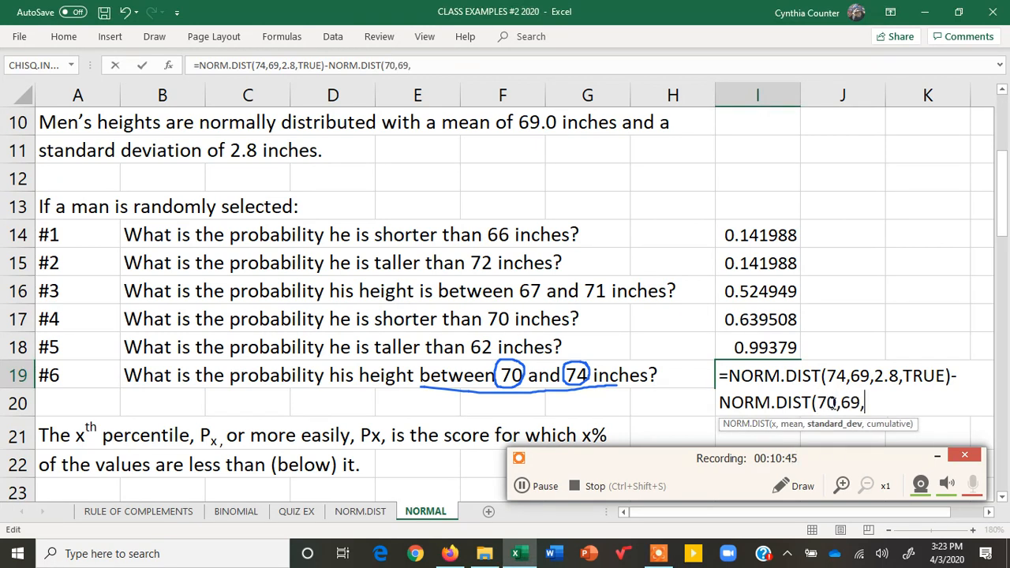
type("2.8,")
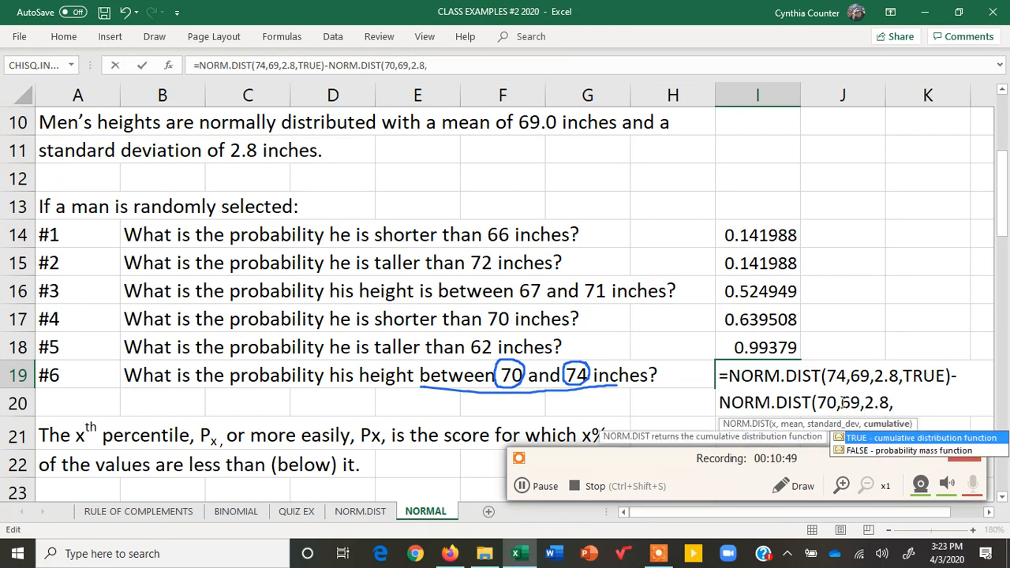
double_click(882, 435)
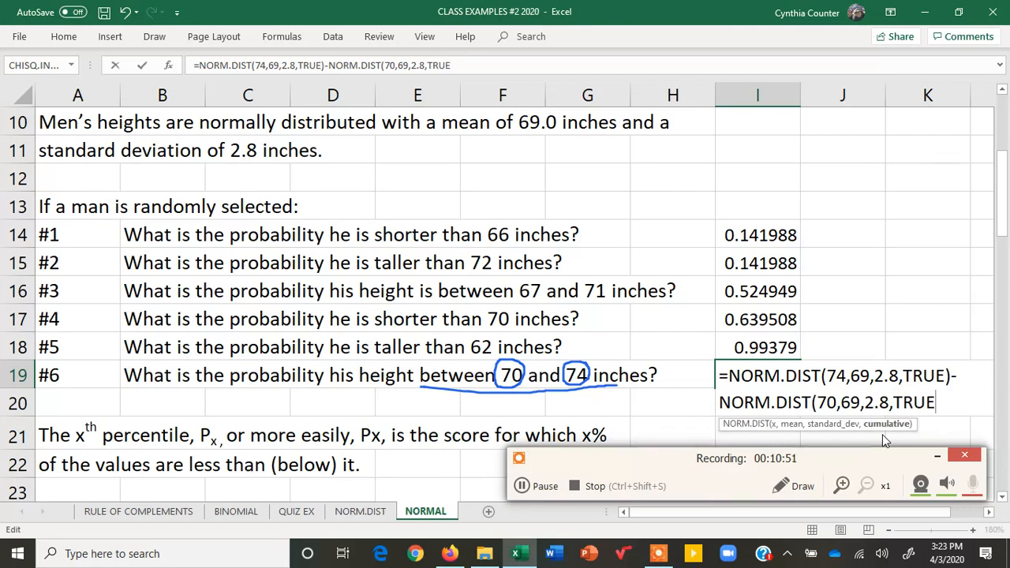
type(")")
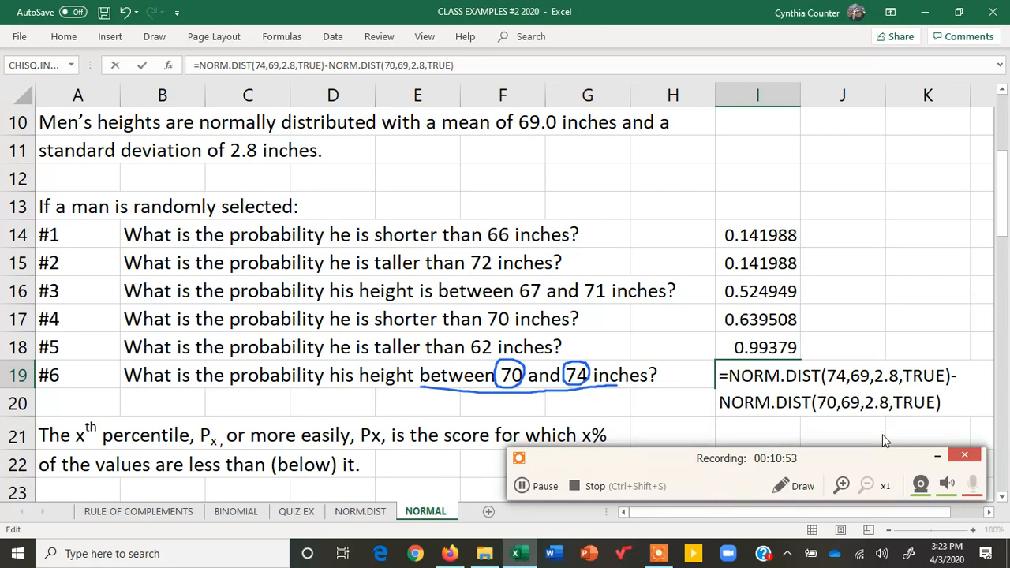
key("Return")
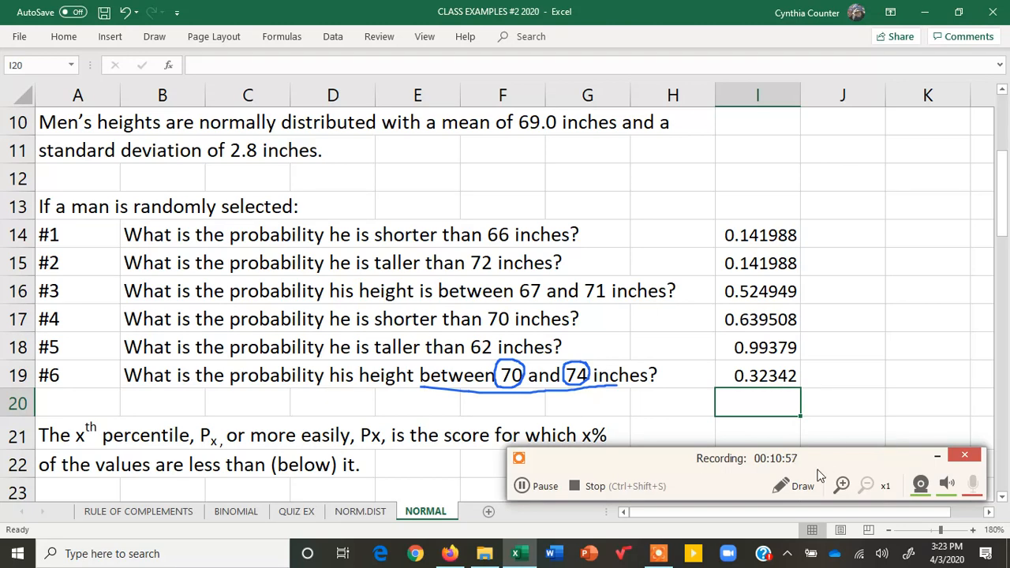
Replace the question #6 markings with an underline beneath "shorter than 66 inches" in question #1 and review its formula in I14
left_click(801, 490)
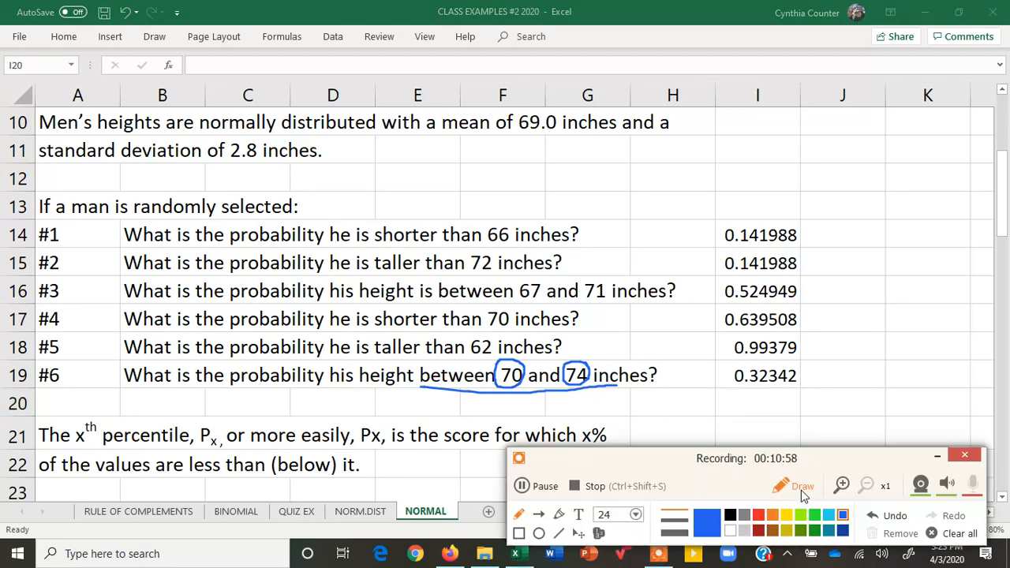
left_click(954, 533)
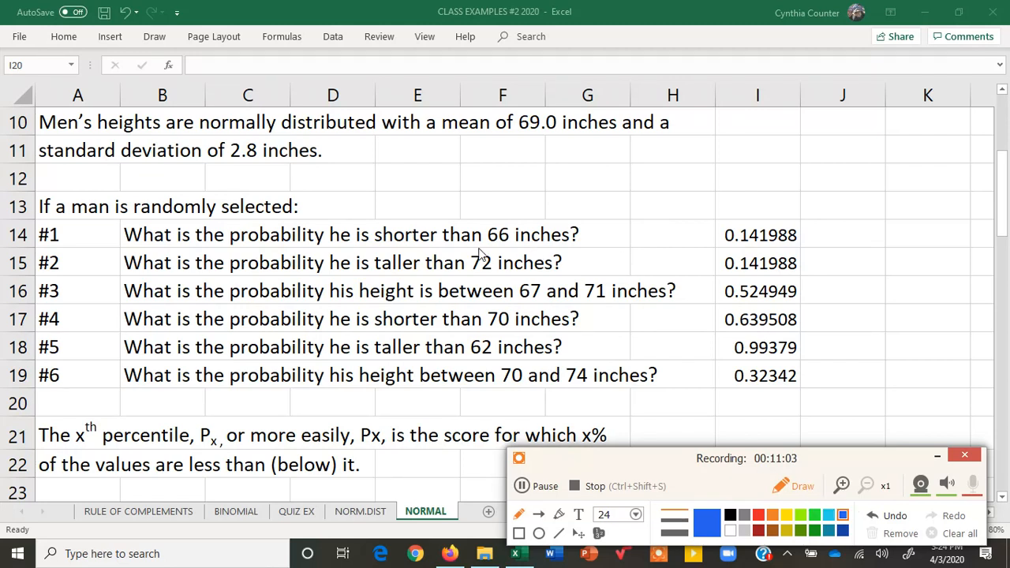
left_click_drag(377, 242, 527, 246)
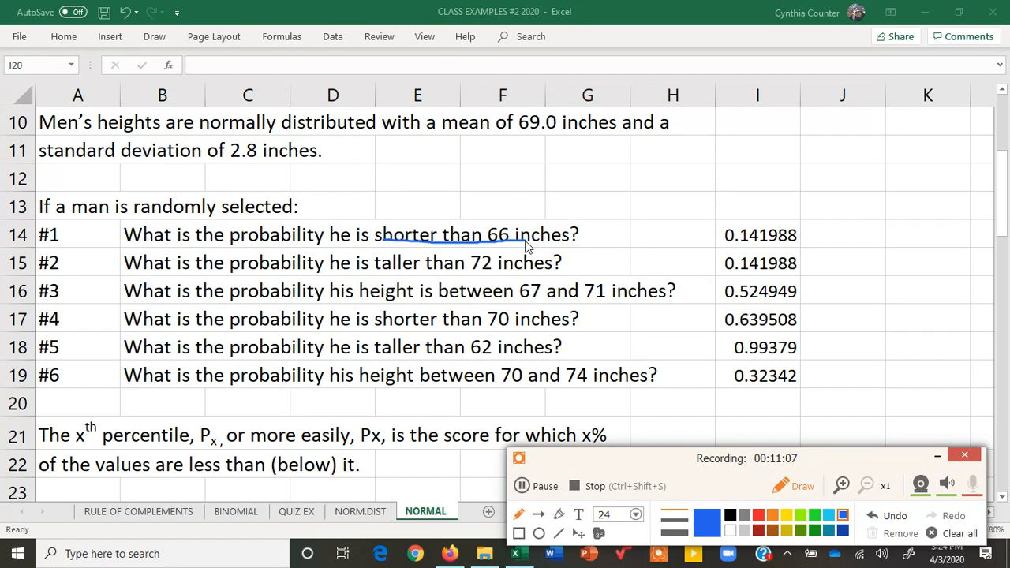
left_click(803, 487)
double_click(769, 235)
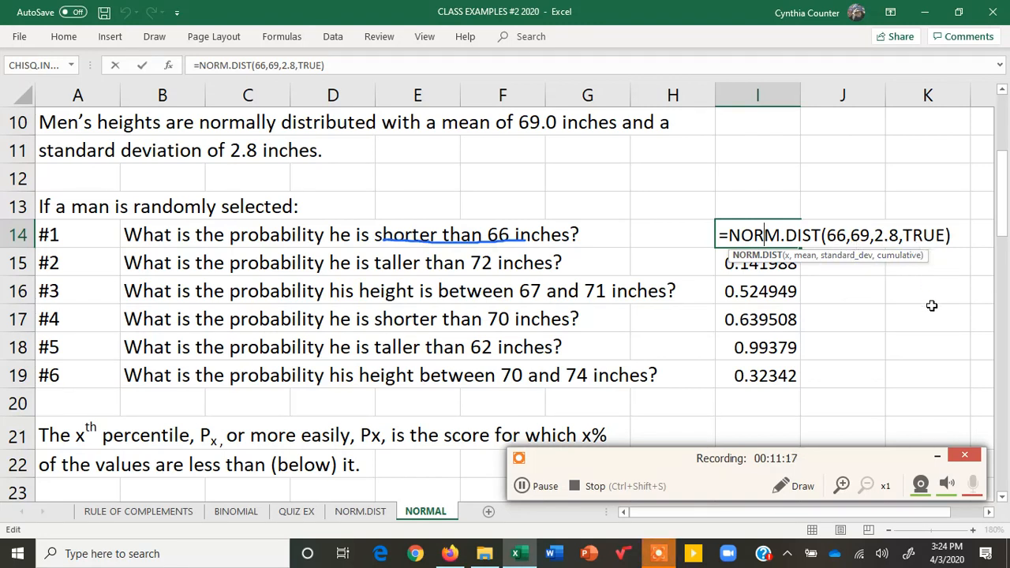
key("Return")
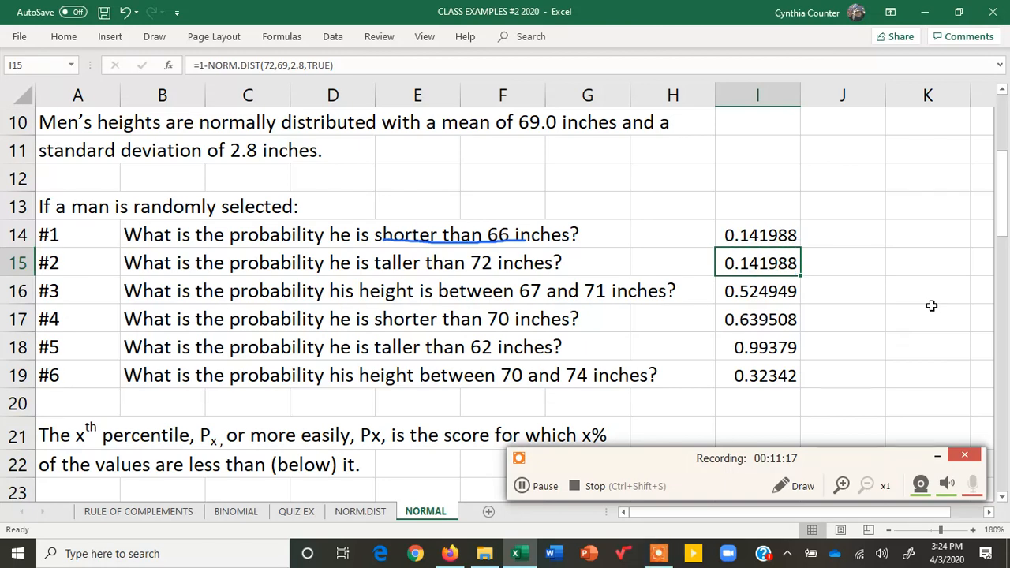
Underline "taller than 72 inches" in question #2 with the drawing tool and leave drawing mode
left_click(804, 487)
left_click_drag(376, 275, 522, 279)
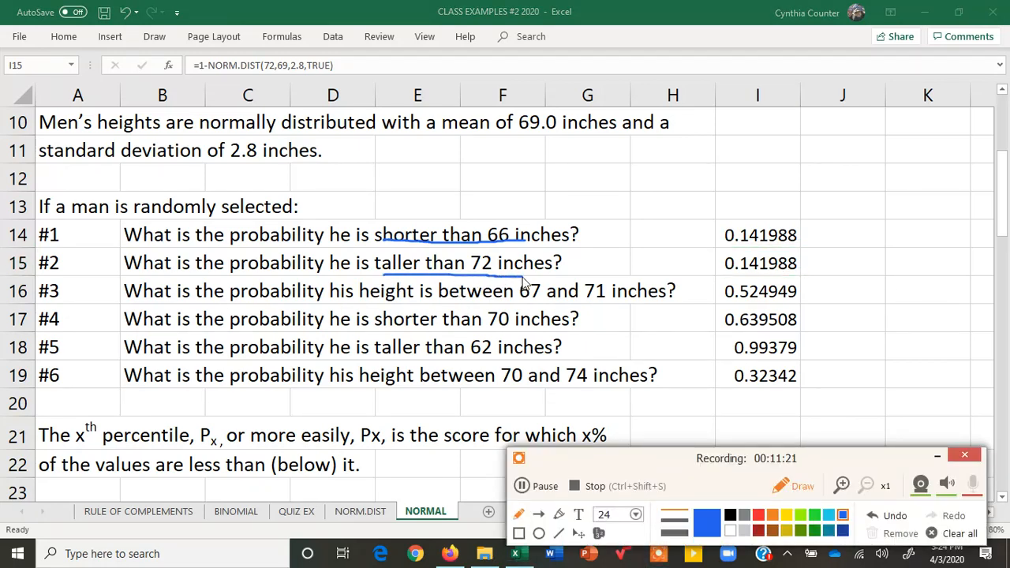
left_click(803, 488)
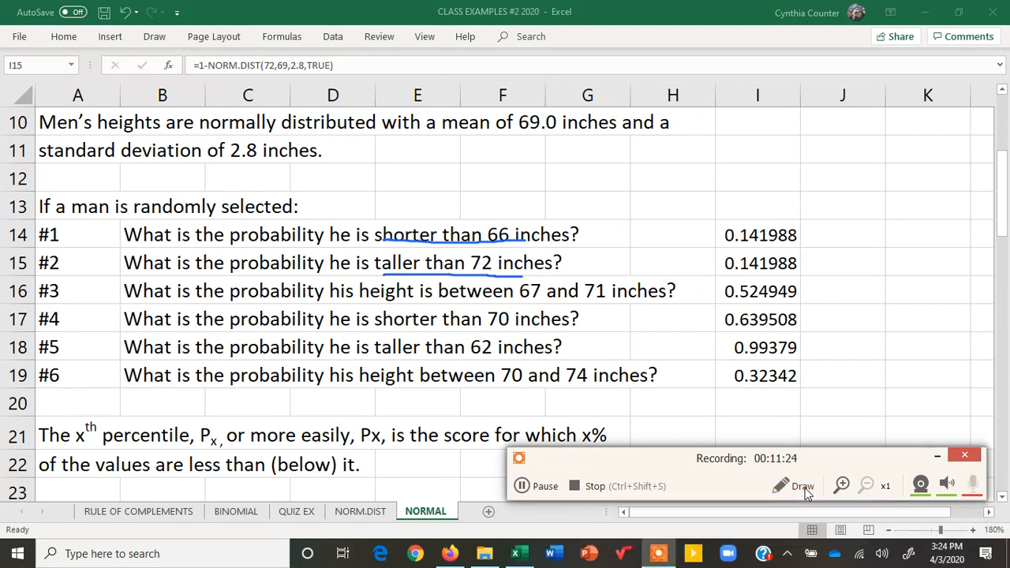
Display the question #2 formula in cell I15 and underline its leading "1-" part with the drawing tool
left_click(761, 262)
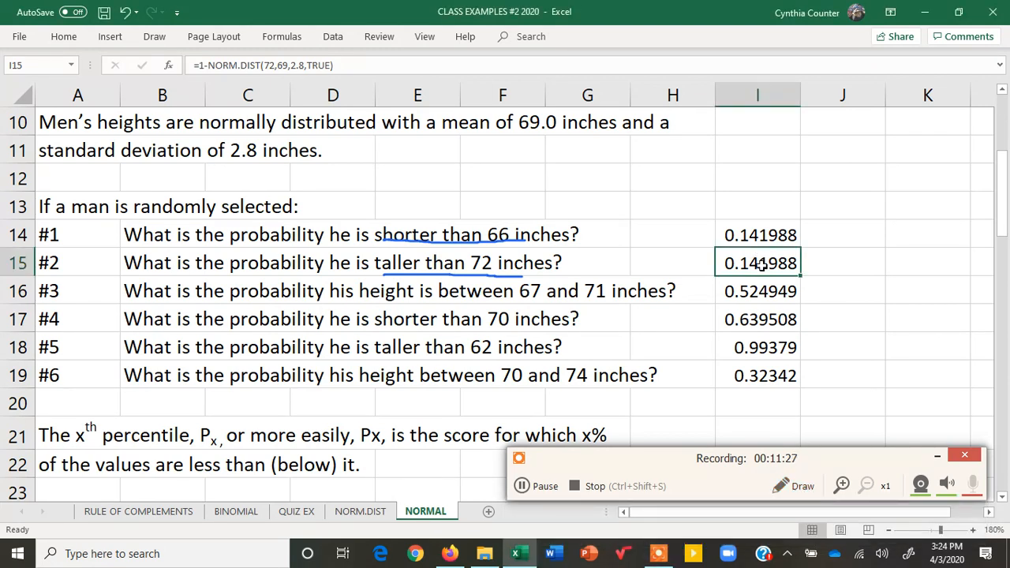
double_click(767, 263)
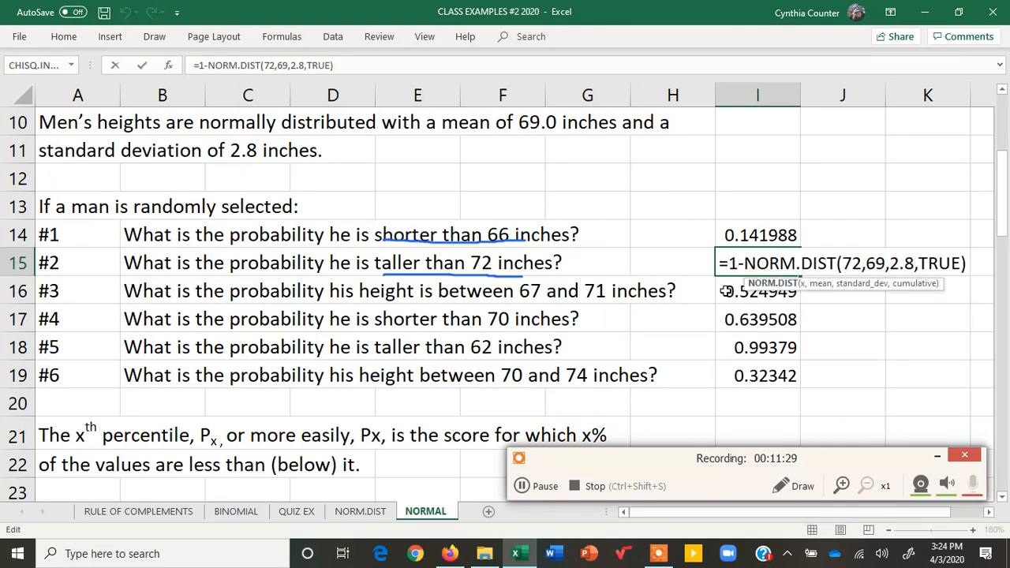
key("Escape")
double_click(750, 260)
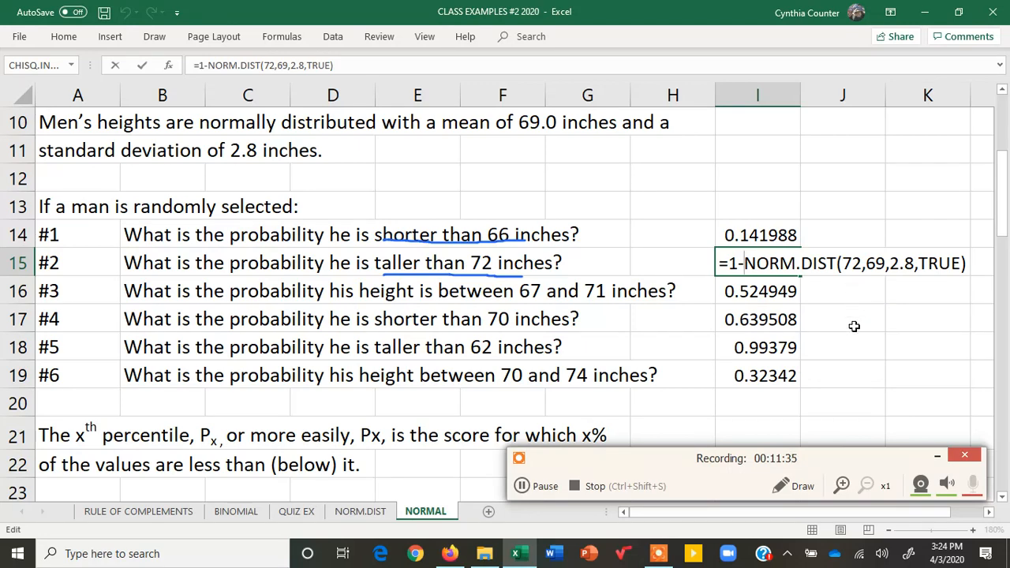
left_click(793, 485)
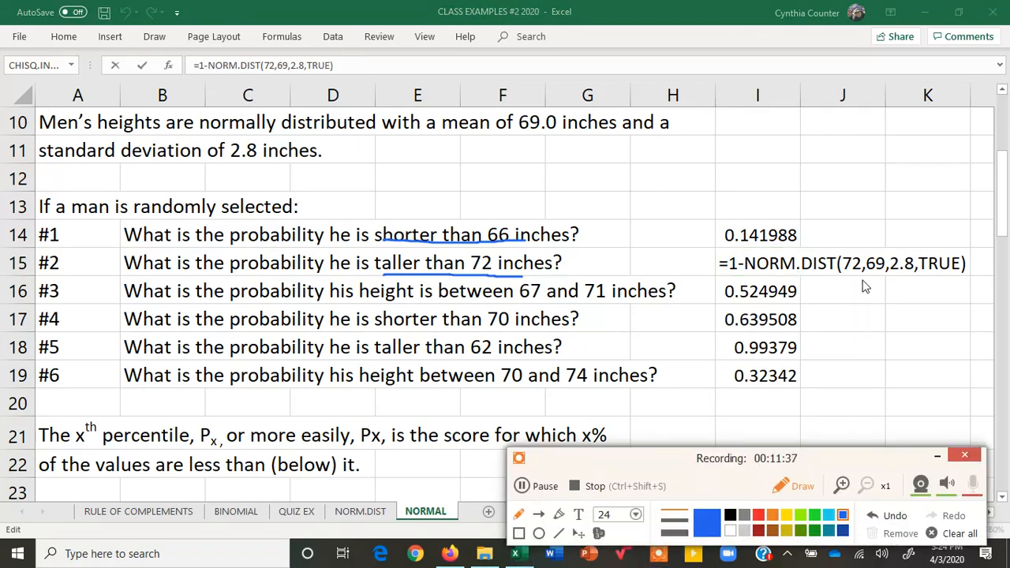
left_click_drag(728, 277, 775, 276)
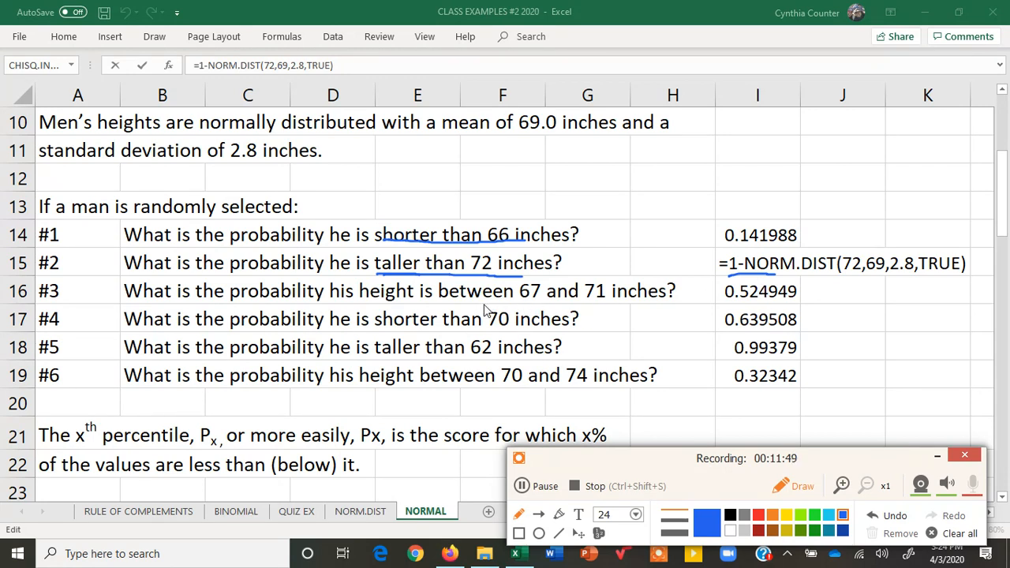
Underline "between 67 and 71 inches" in question #3 and leave drawing mode
left_click_drag(483, 306, 632, 308)
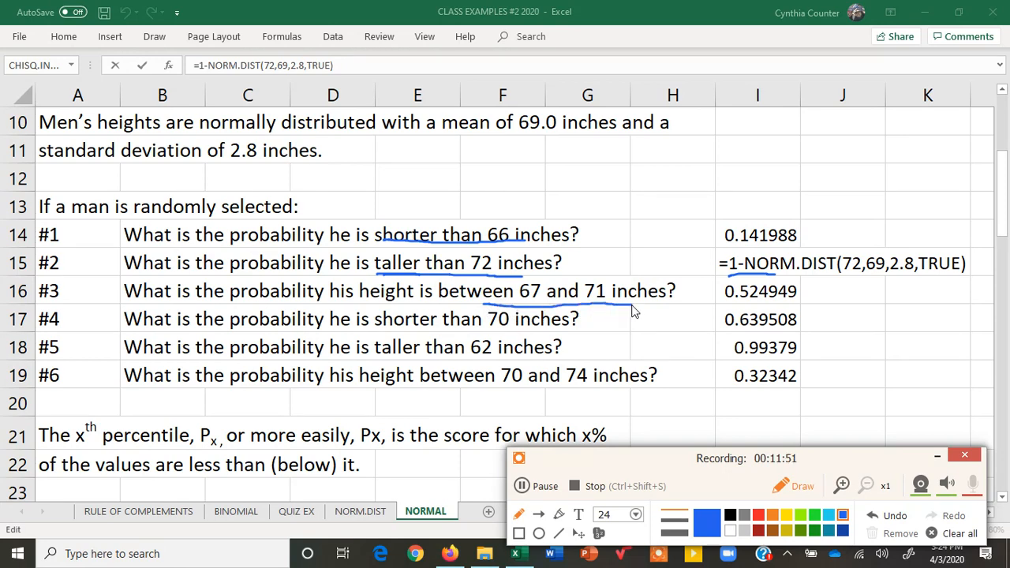
left_click(808, 487)
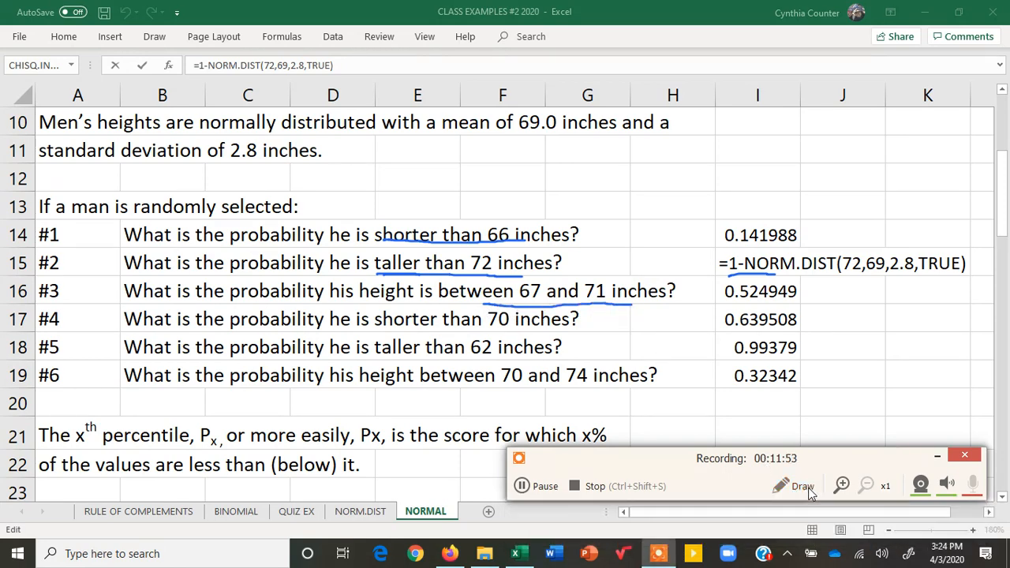
left_click(807, 487)
left_click(808, 487)
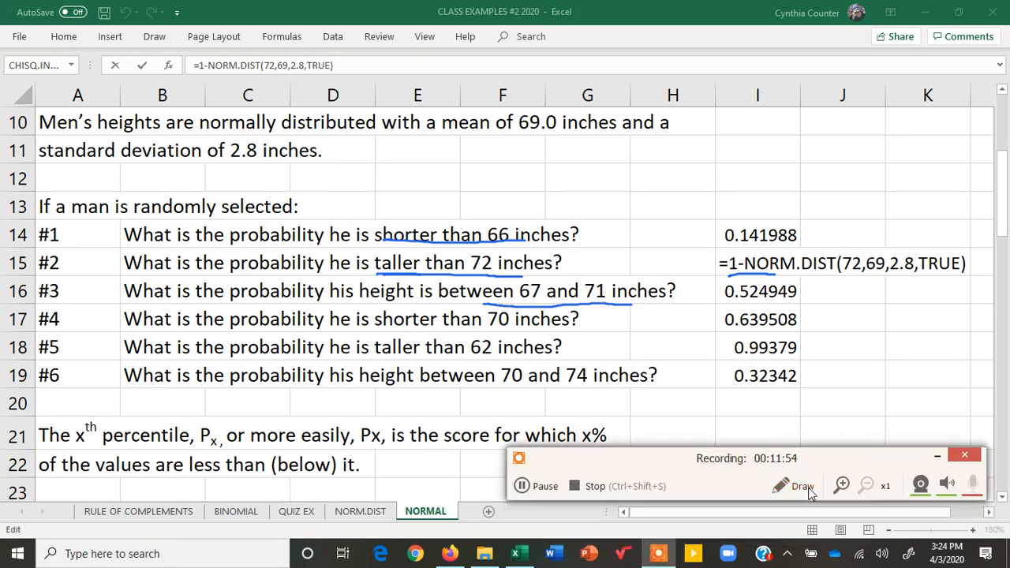
left_click(764, 293)
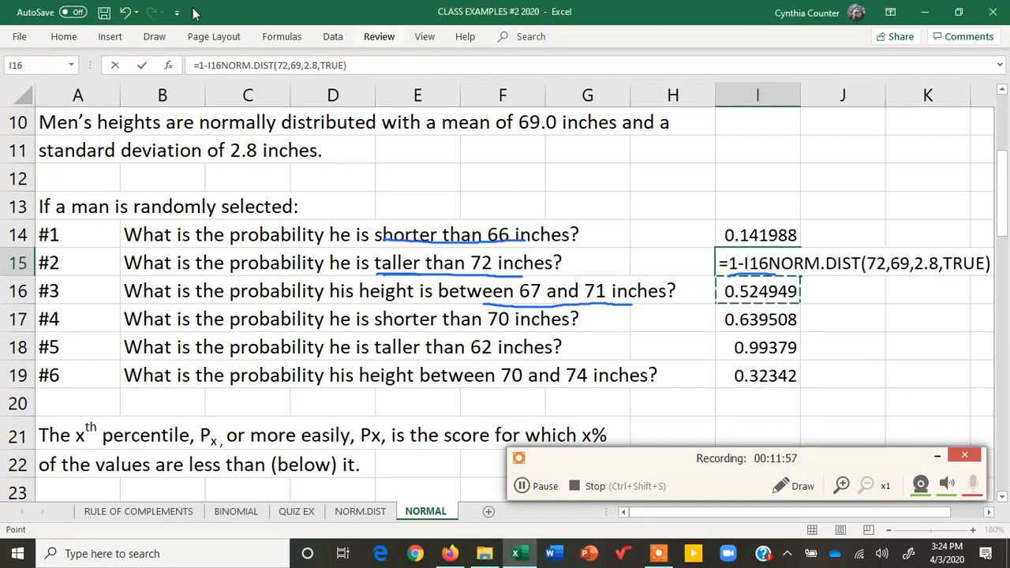
left_click(123, 13)
key("Return")
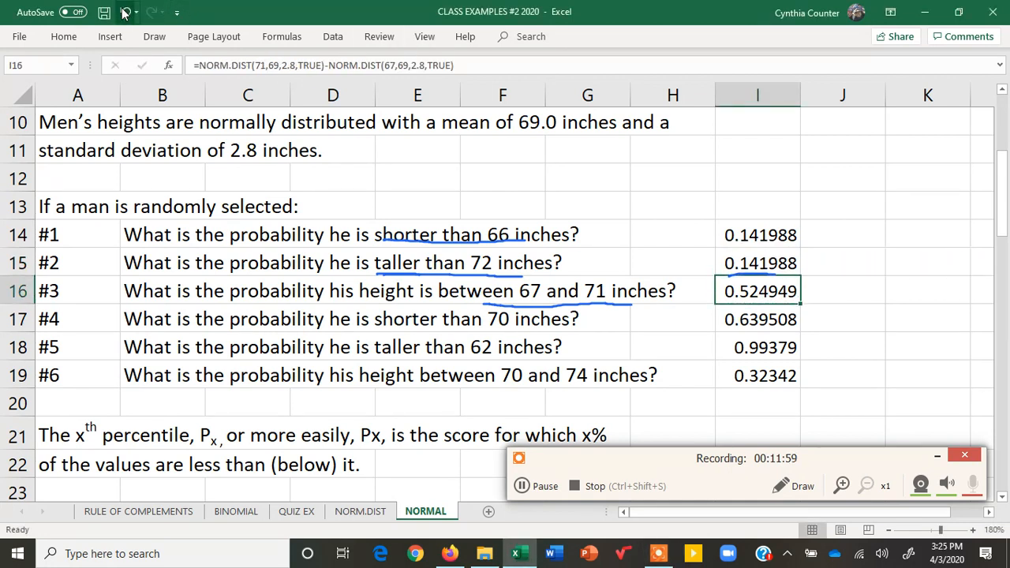
Display question #3's formula in I16, mark 67 and 71 in the question and formula plus the minus sign, and close the cell
double_click(778, 284)
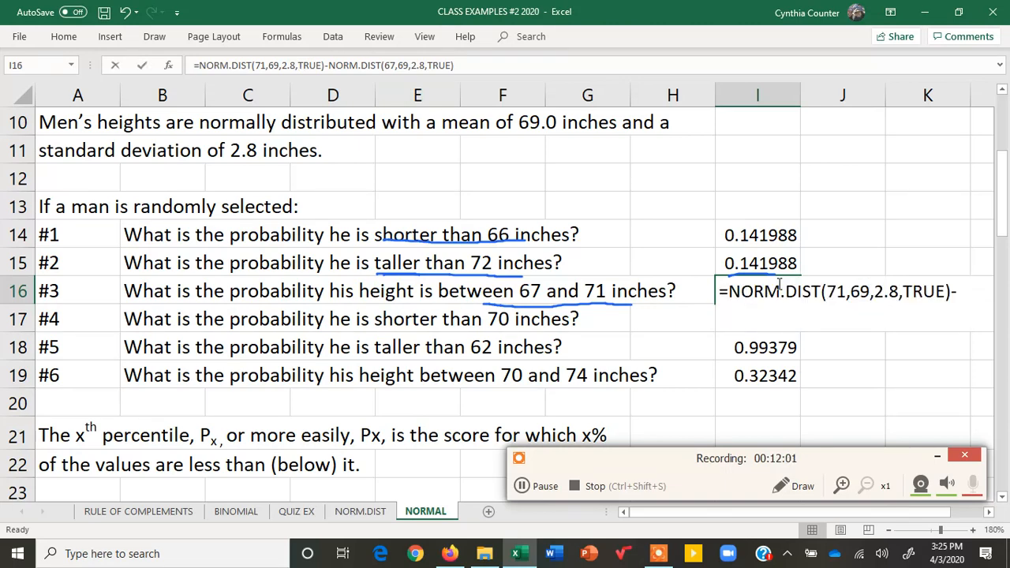
left_click(791, 486)
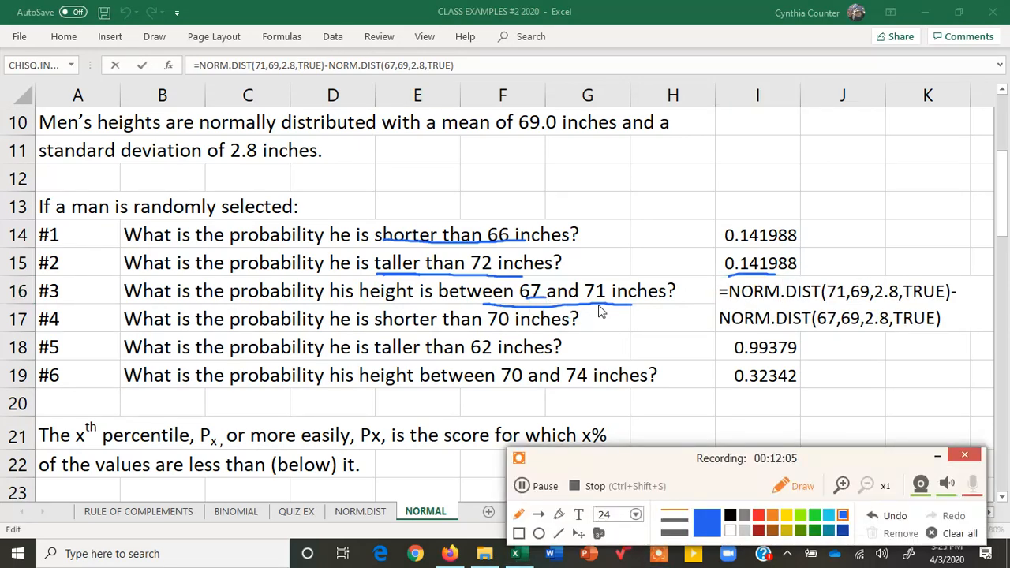
left_click_drag(590, 301, 613, 297)
left_click_drag(861, 299, 826, 301)
mouse_move(955, 298)
left_mouse_down()
mouse_move(955, 311)
mouse_move(961, 300)
left_mouse_up()
left_click_drag(836, 328, 816, 326)
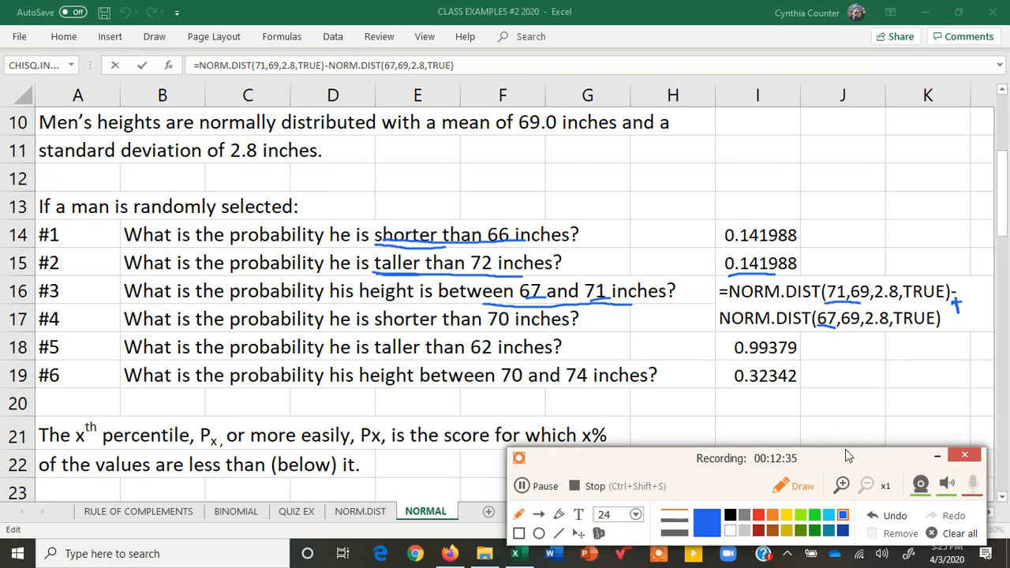
left_click(813, 488)
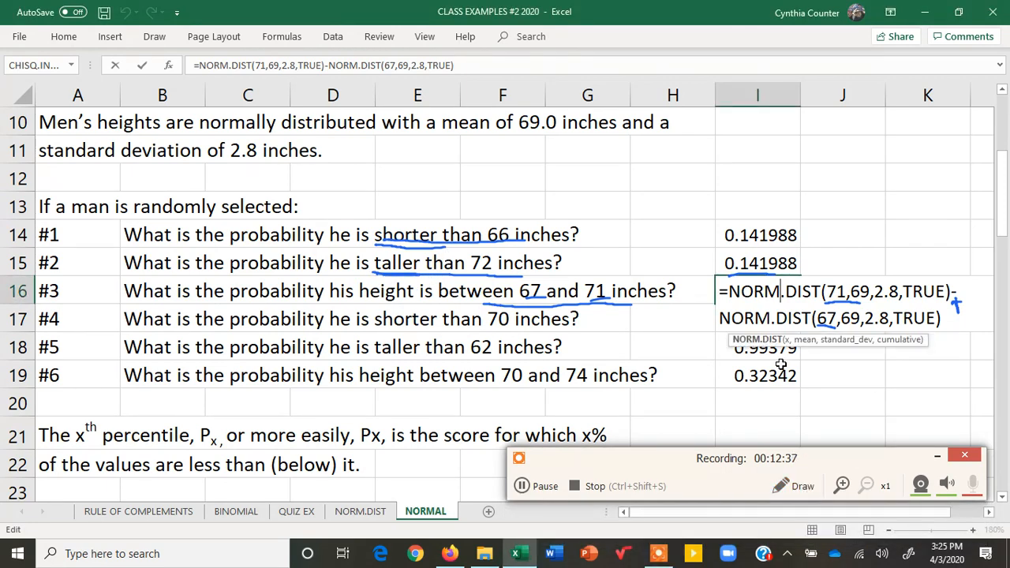
key("Return")
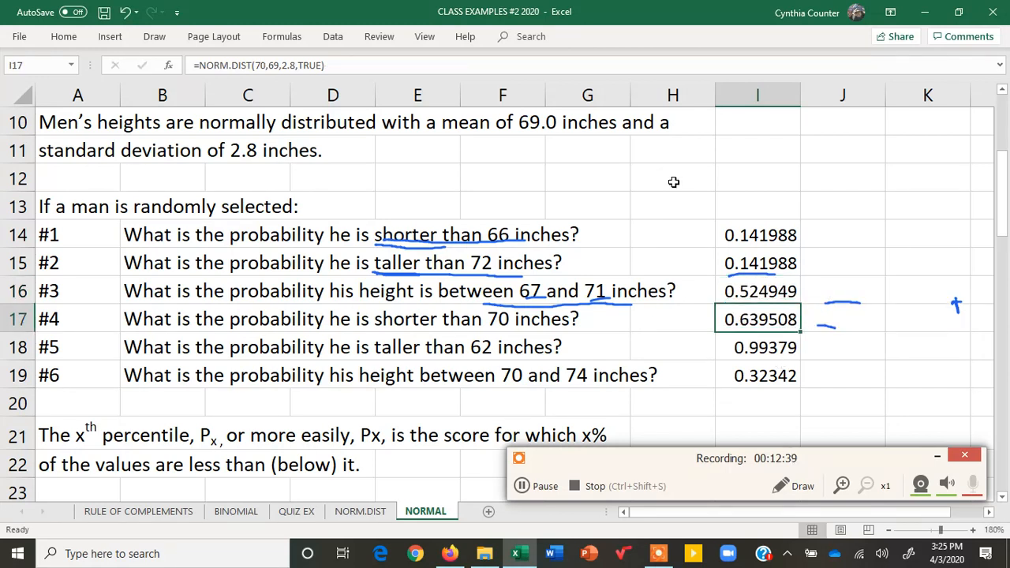
Review the question #2 "taller than" formula in cell I15 again and close the cell
double_click(751, 260)
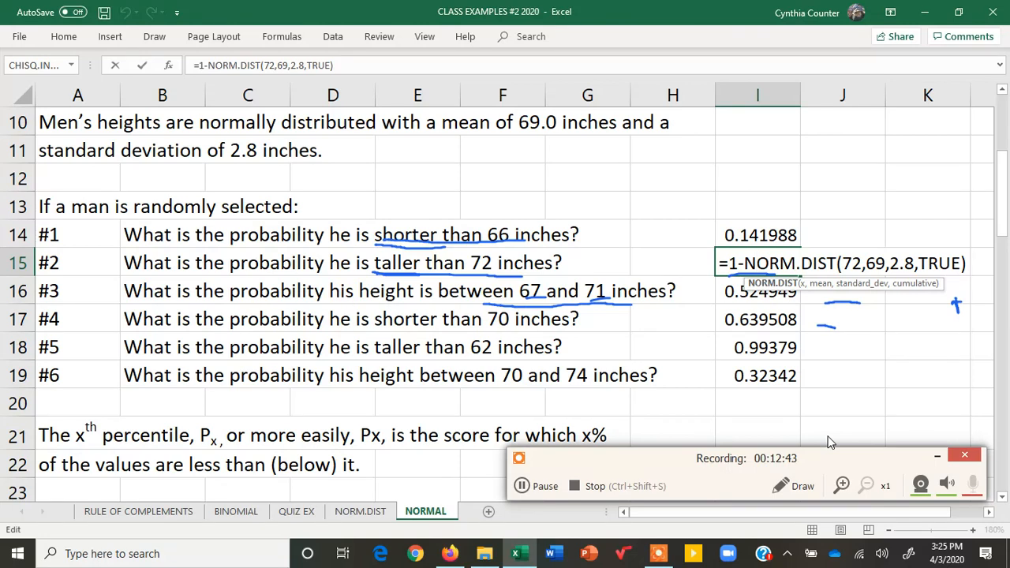
key("Return")
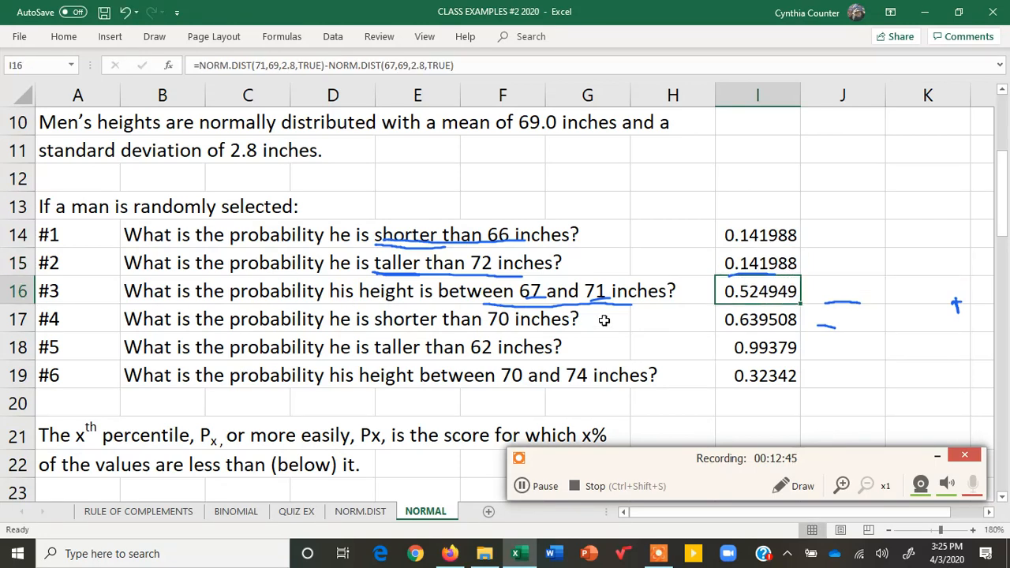
Underline "between" in question #3 with the drawing tool, clear all drawn annotations from the sheet and leave drawing mode
left_click(789, 486)
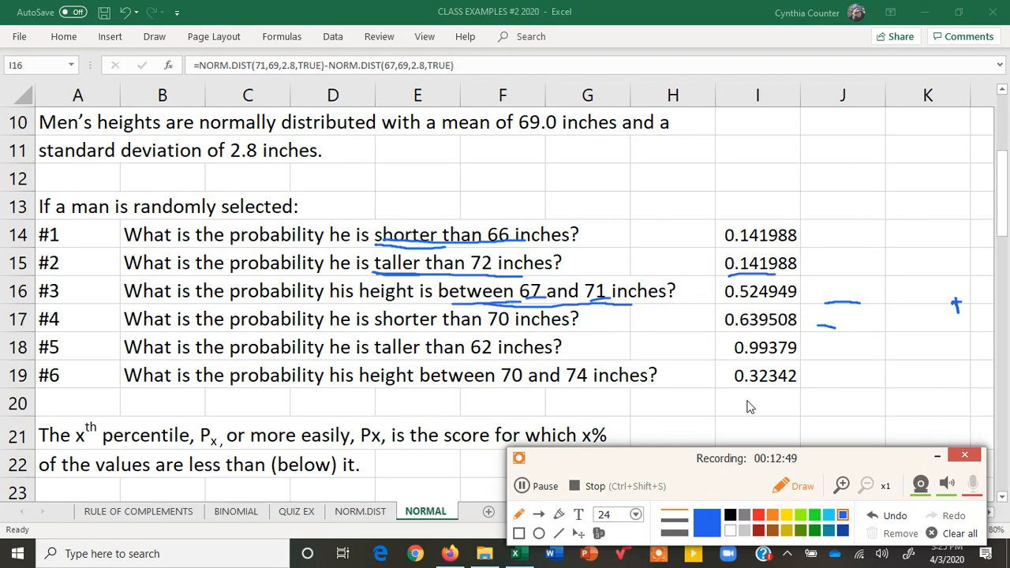
left_click(956, 534)
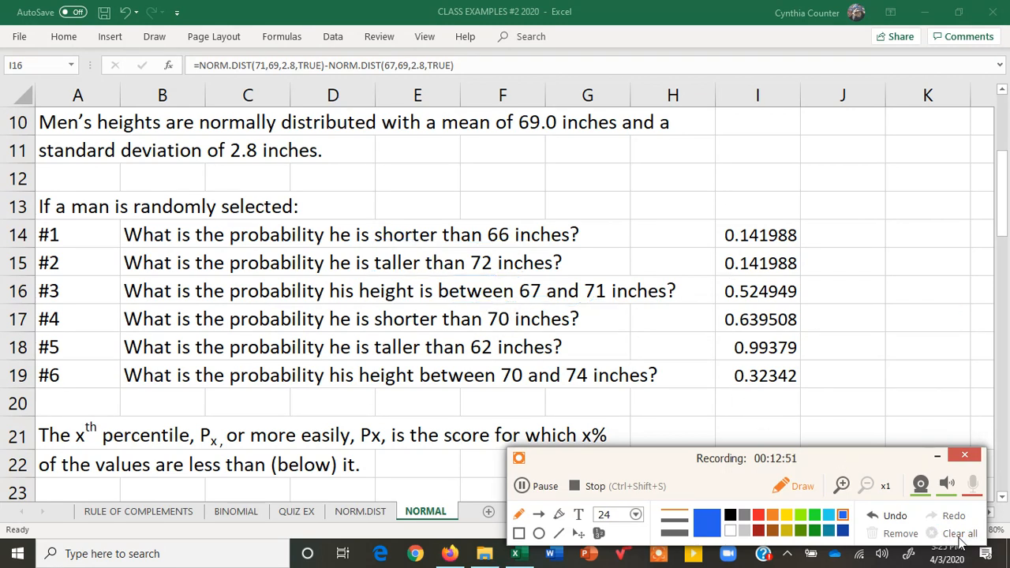
left_click(789, 488)
Display the question #3 formula in I16, underline its 71 and 67, circle the minus sign, and clear the markings
left_click(759, 289)
double_click(759, 289)
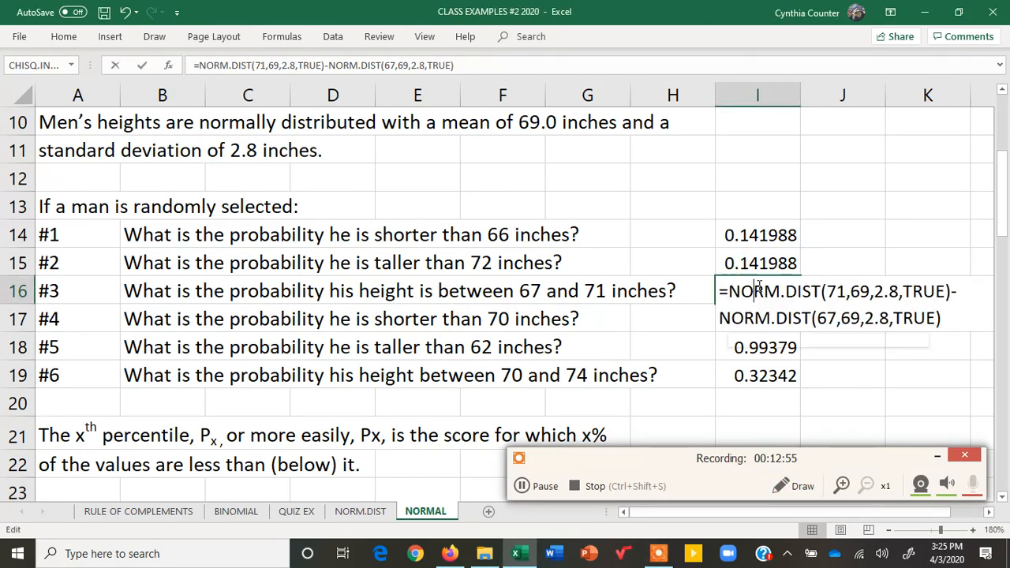
left_click(798, 486)
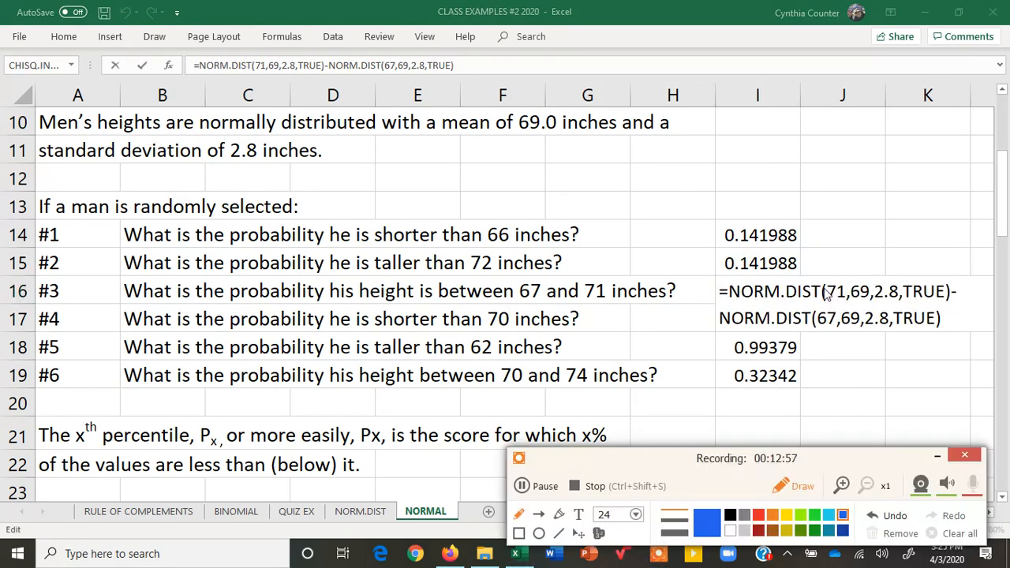
left_click_drag(811, 302, 841, 297)
mouse_move(975, 306)
left_mouse_down()
mouse_move(979, 281)
mouse_move(956, 306)
mouse_move(971, 303)
left_mouse_up()
left_click_drag(816, 332, 855, 336)
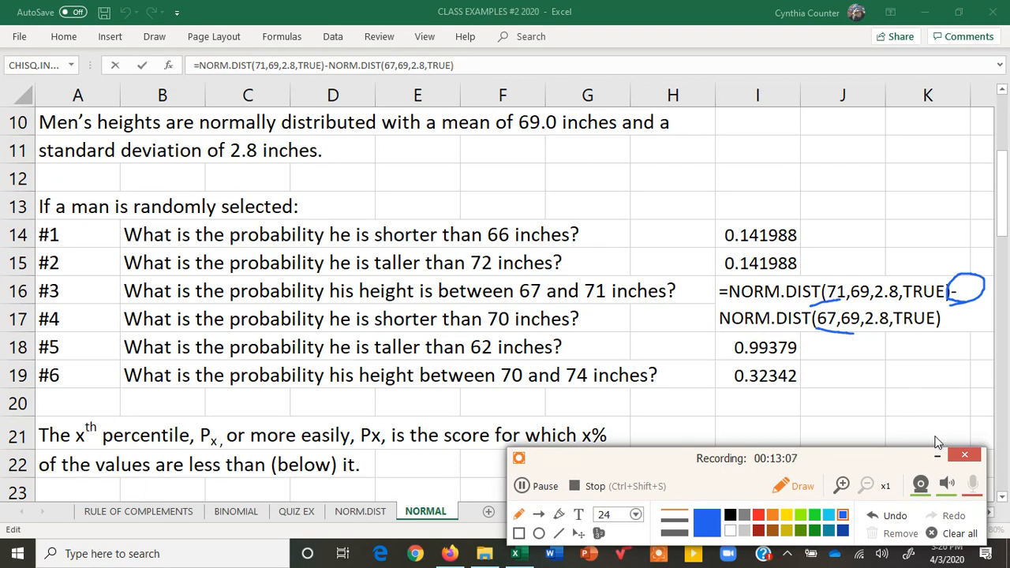
left_click(962, 534)
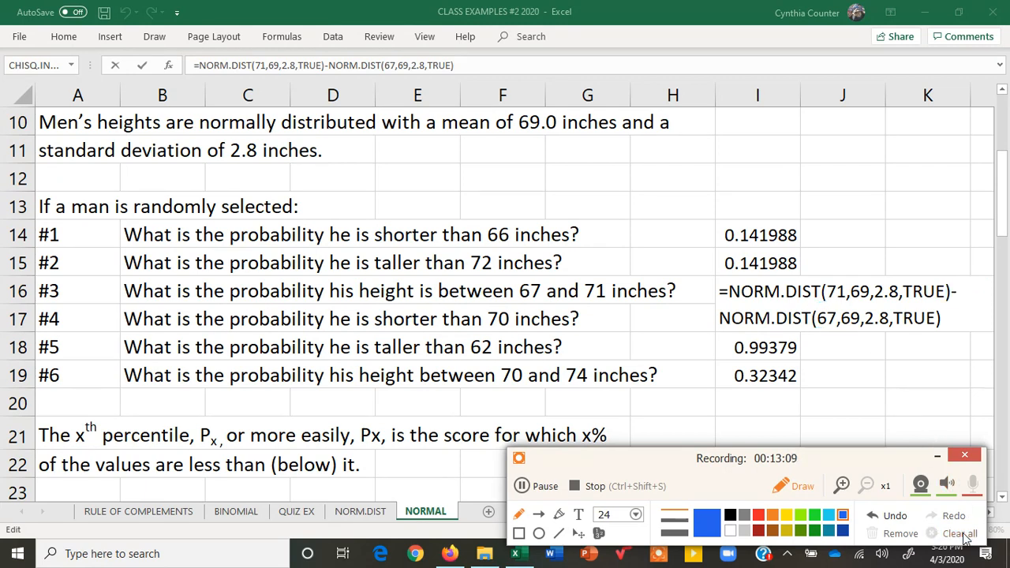